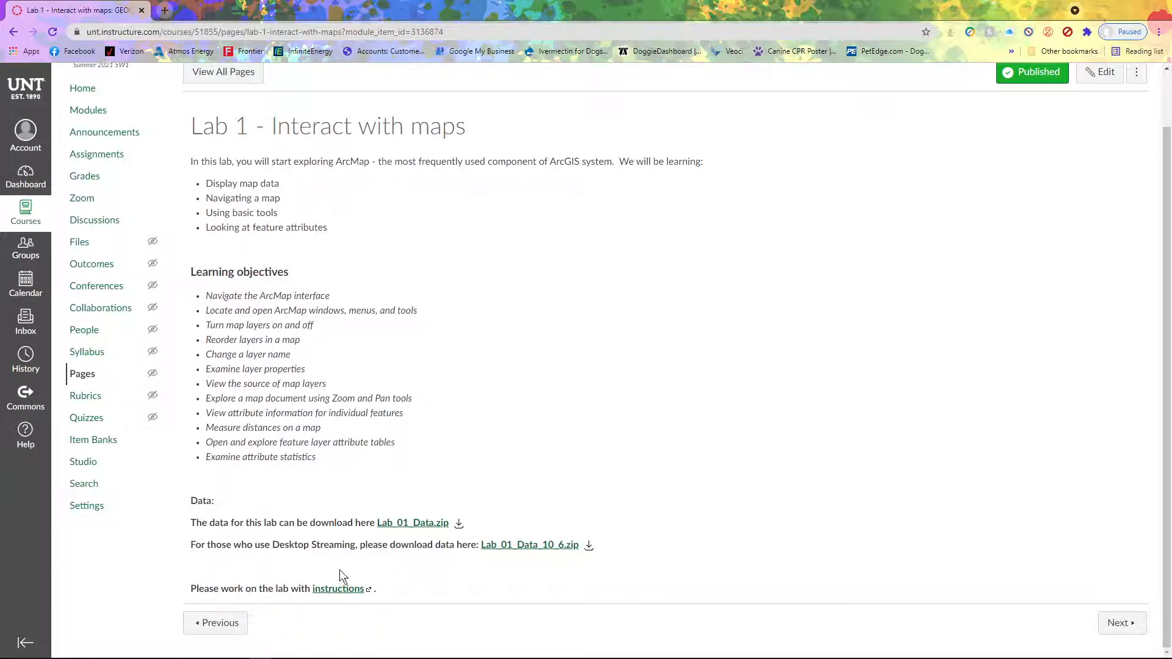
Download Lab_01_Data.zip from the Canvas Lab 1 page and show it in its Downloads folder
click(414, 525)
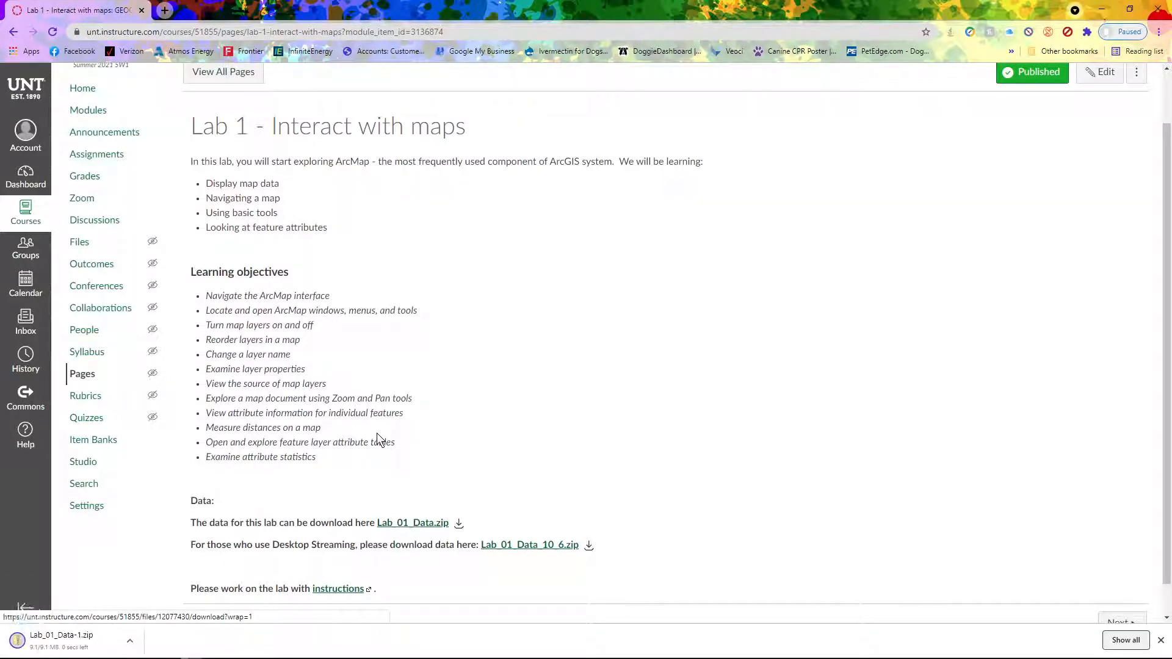
click(130, 642)
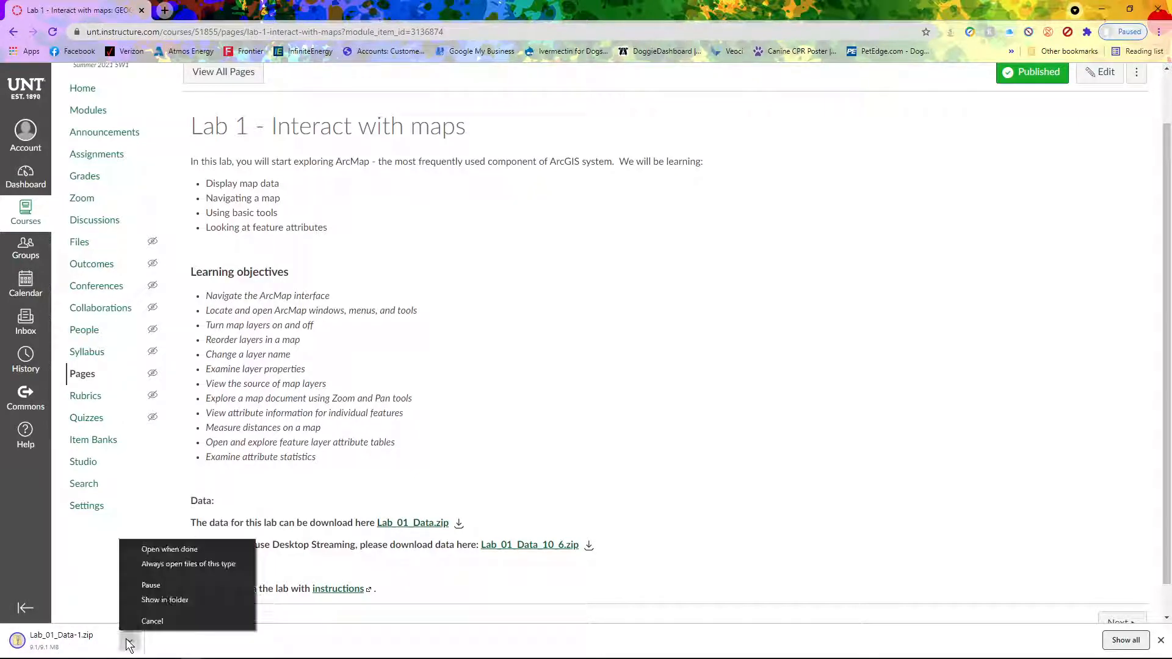
click(168, 602)
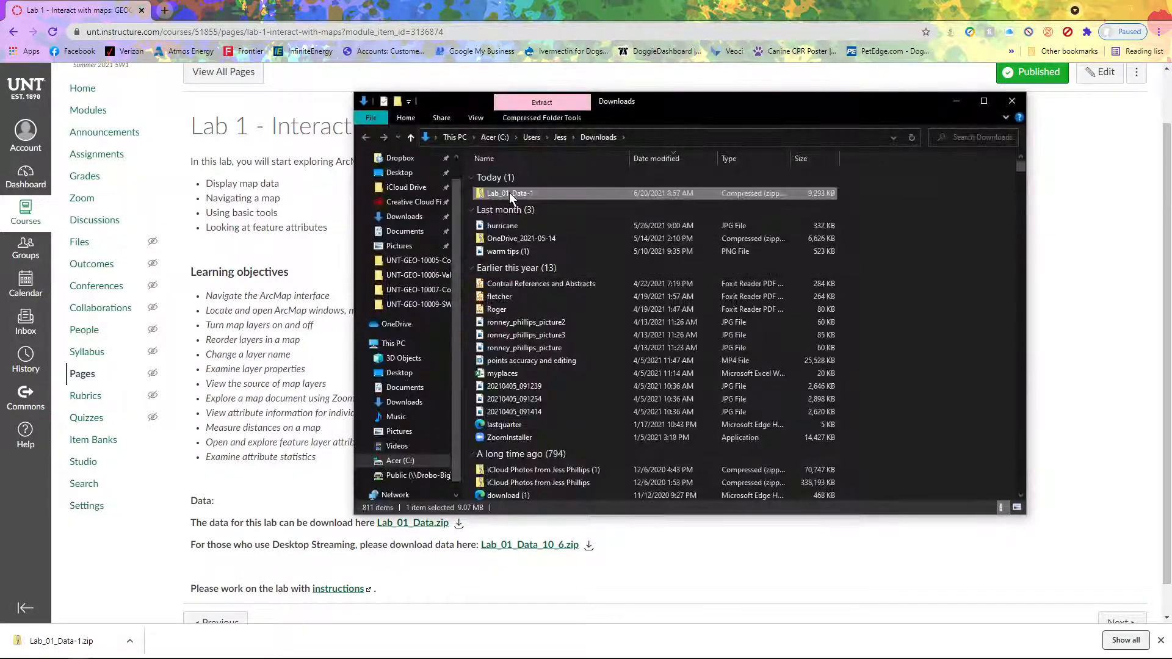
Cut the Lab_01_Data-1 zip and browse to Documents > ArcGIS > GIS3500 > Lab1
right_click(509, 193)
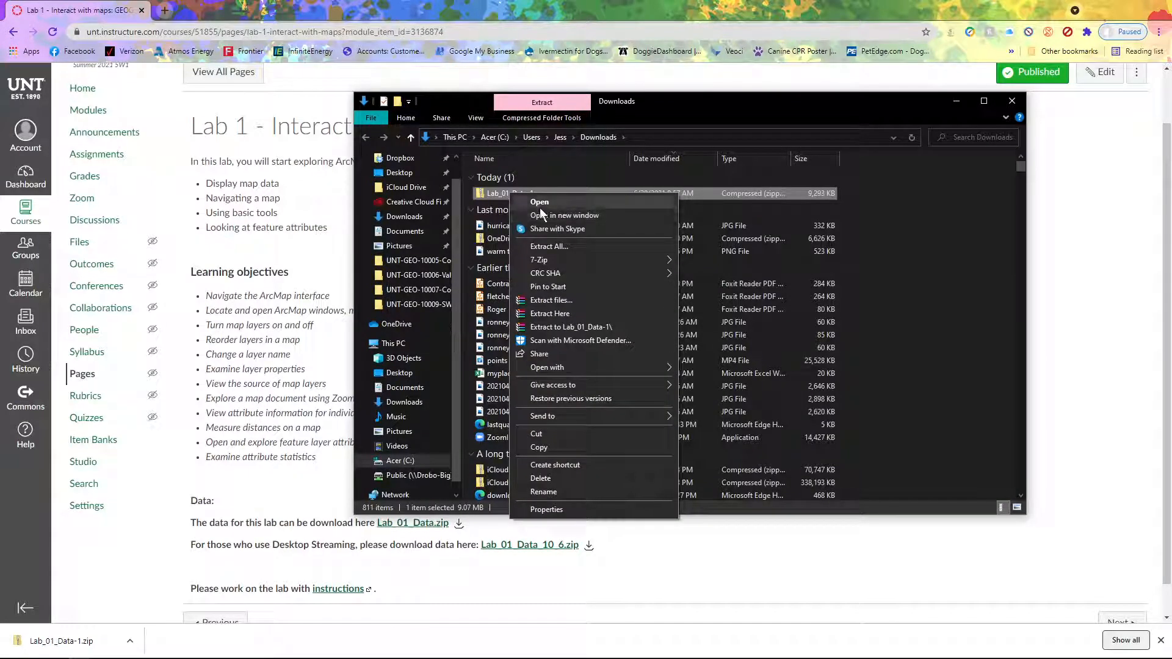
click(551, 435)
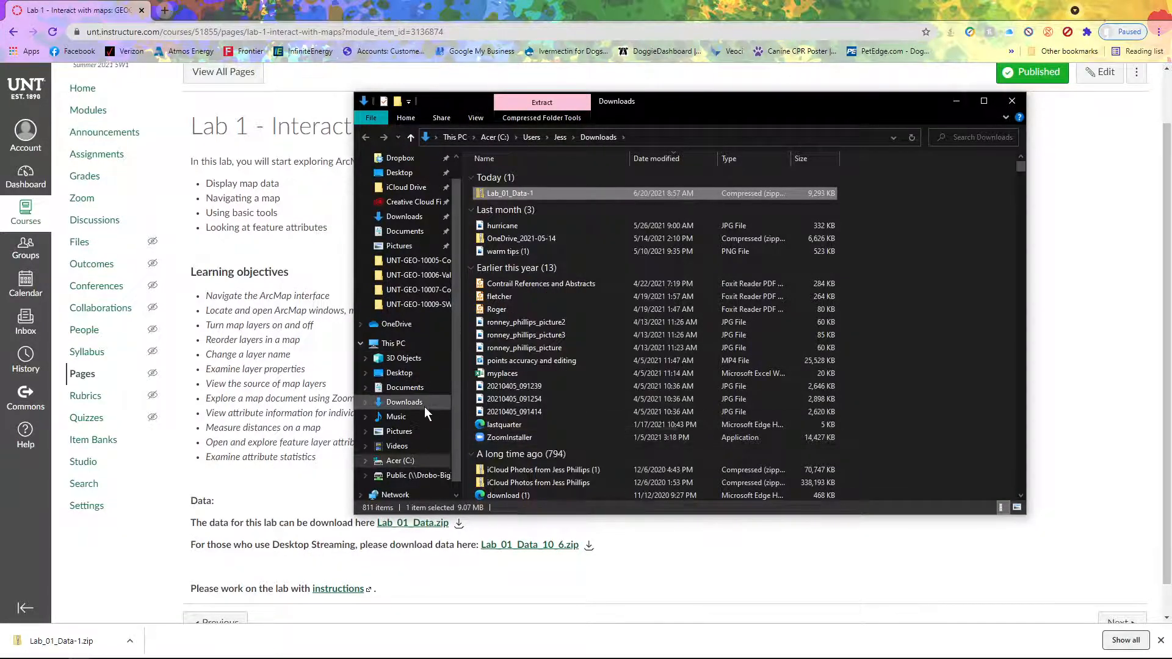
click(414, 393)
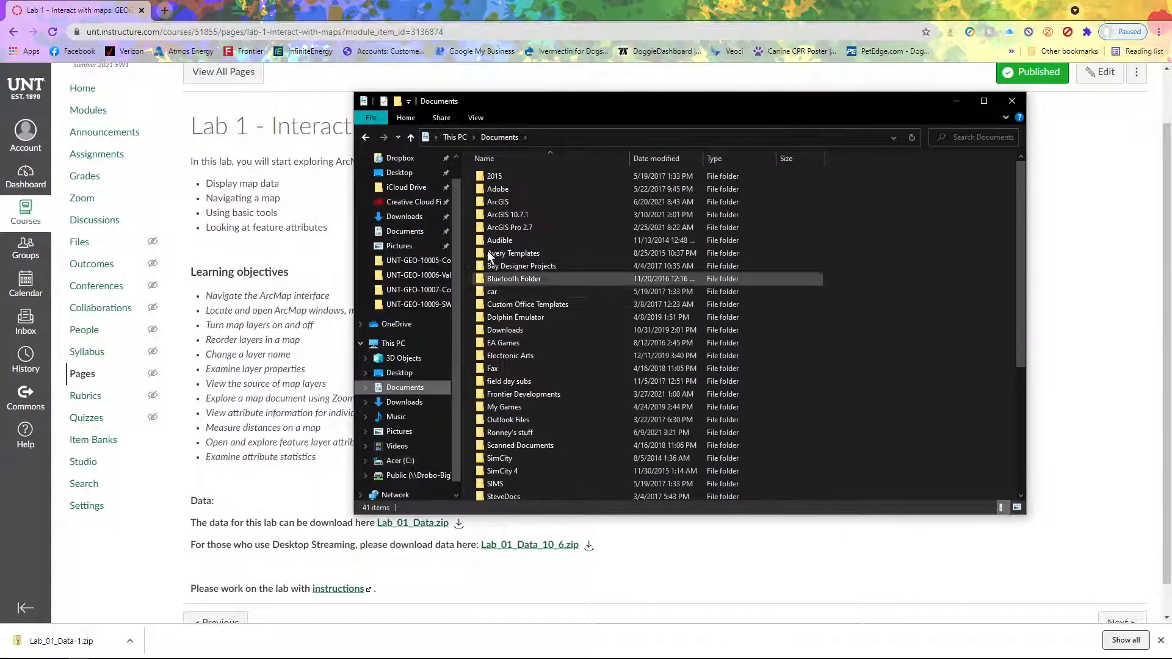
click(509, 203)
double_click(509, 203)
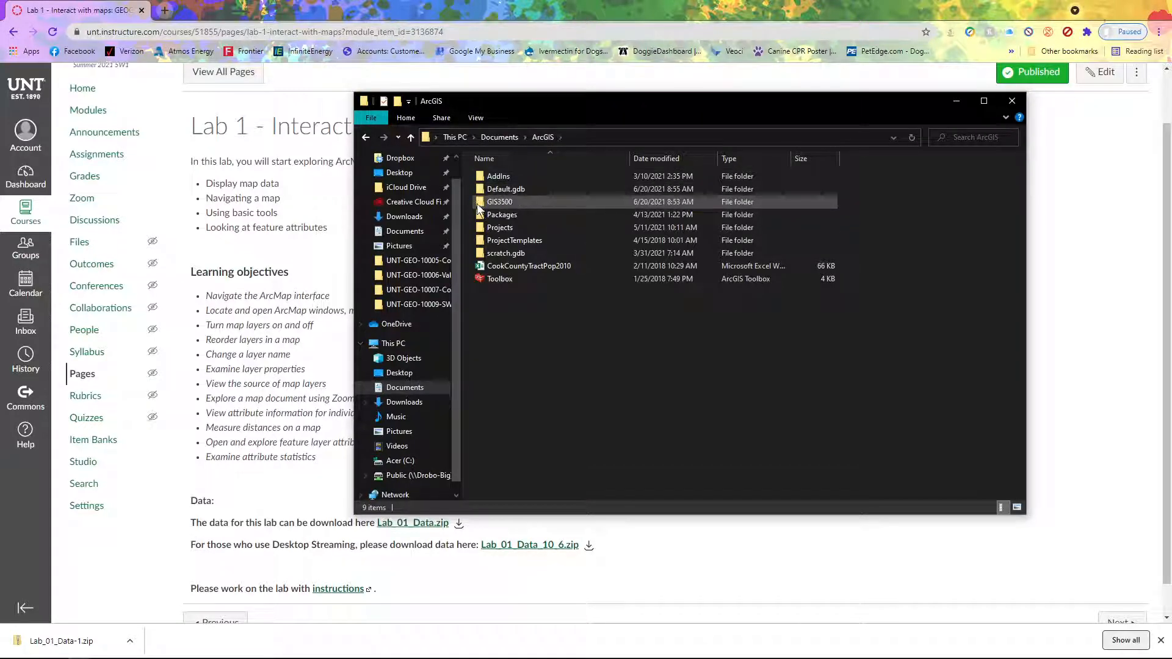
double_click(498, 203)
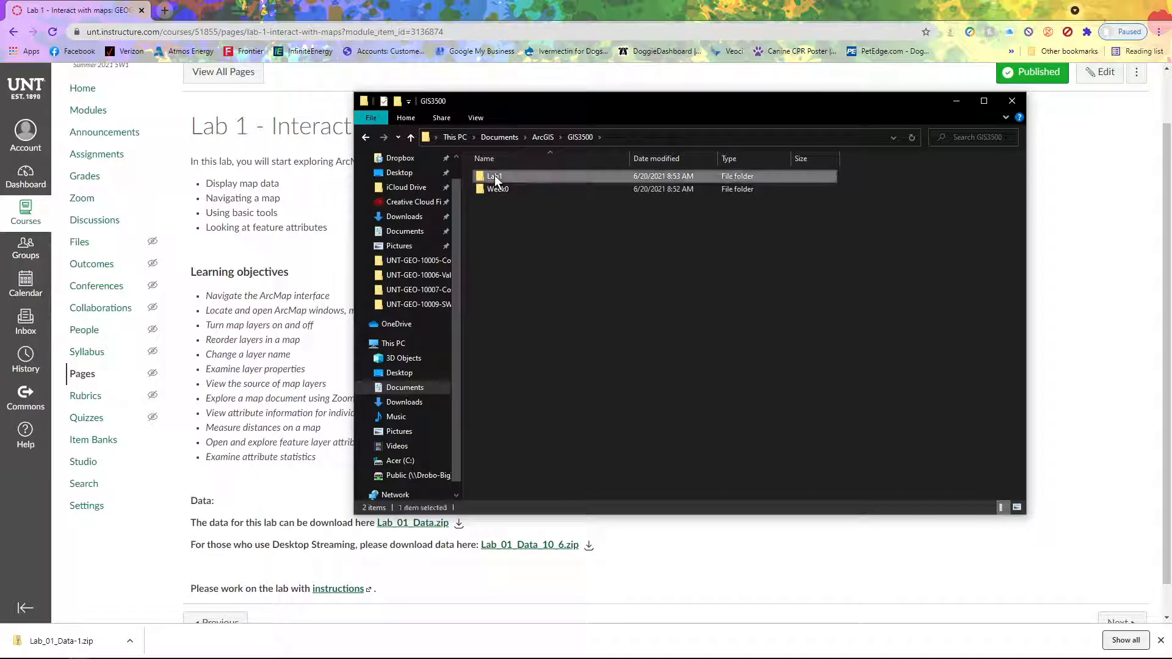
double_click(495, 175)
Create a new folder named 'data' inside the Lab1 folder
right_click(497, 193)
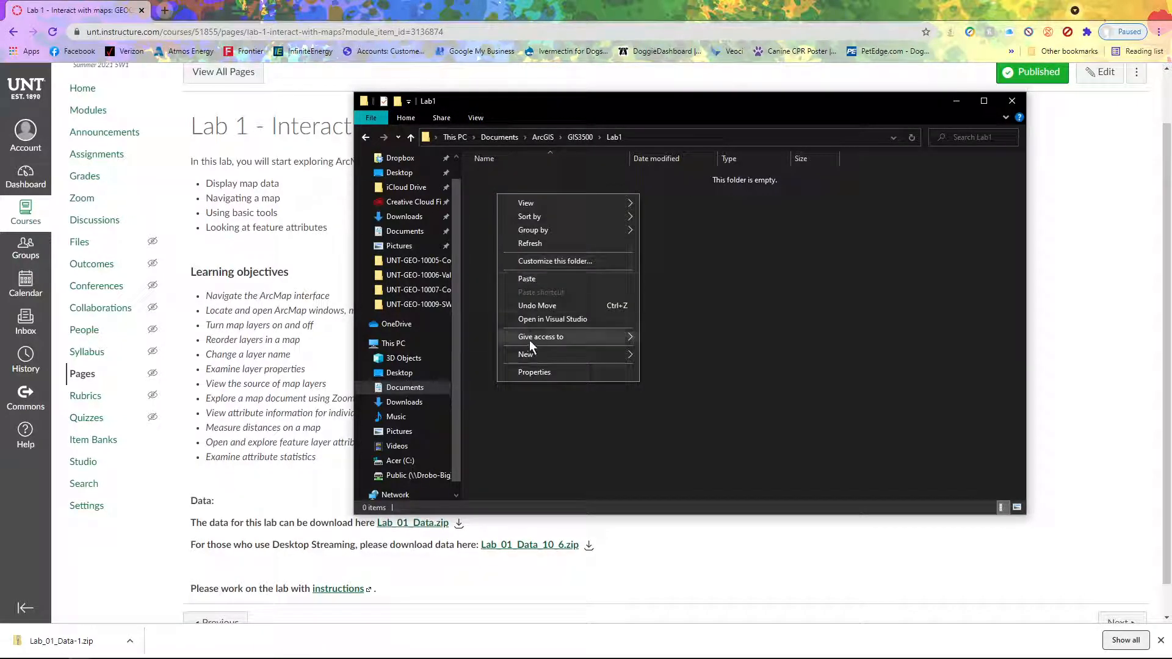
mouse_move(533, 354)
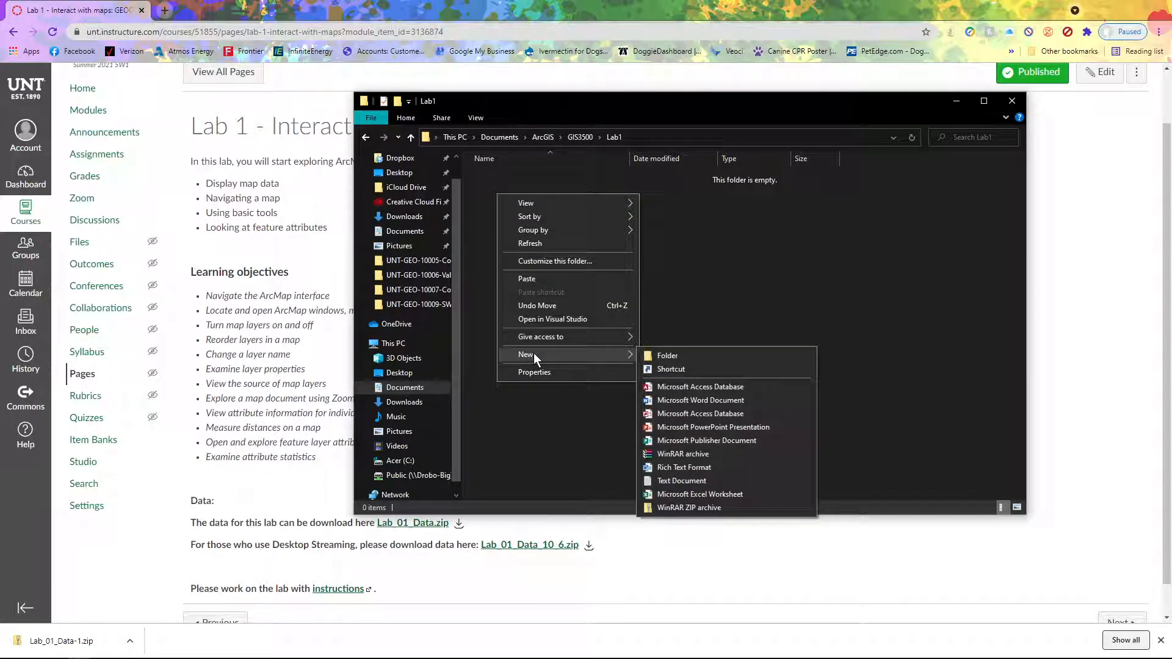
click(695, 354)
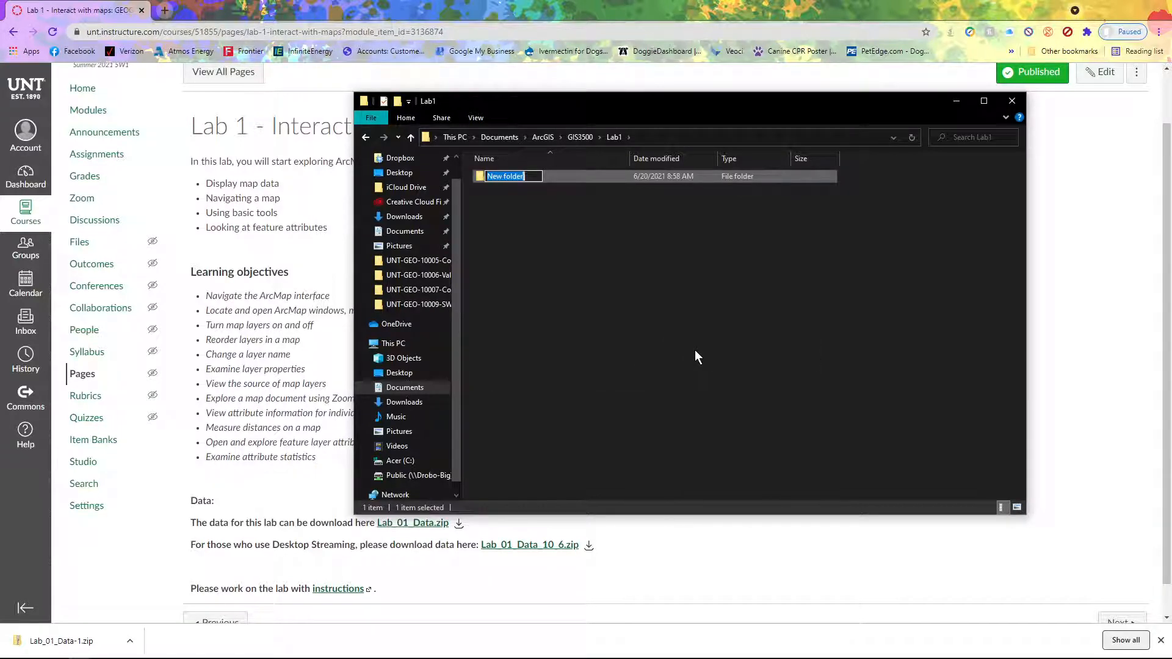
text(data)
key(Return)
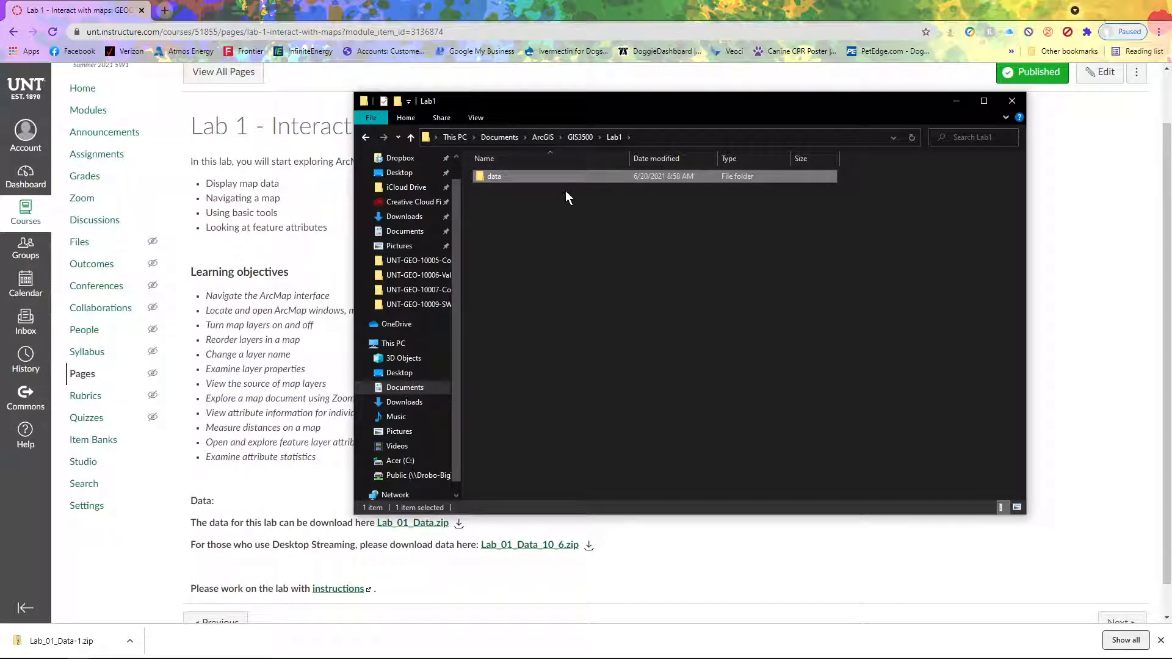
Paste the Lab_01_Data-1 zip into the new data folder
double_click(543, 175)
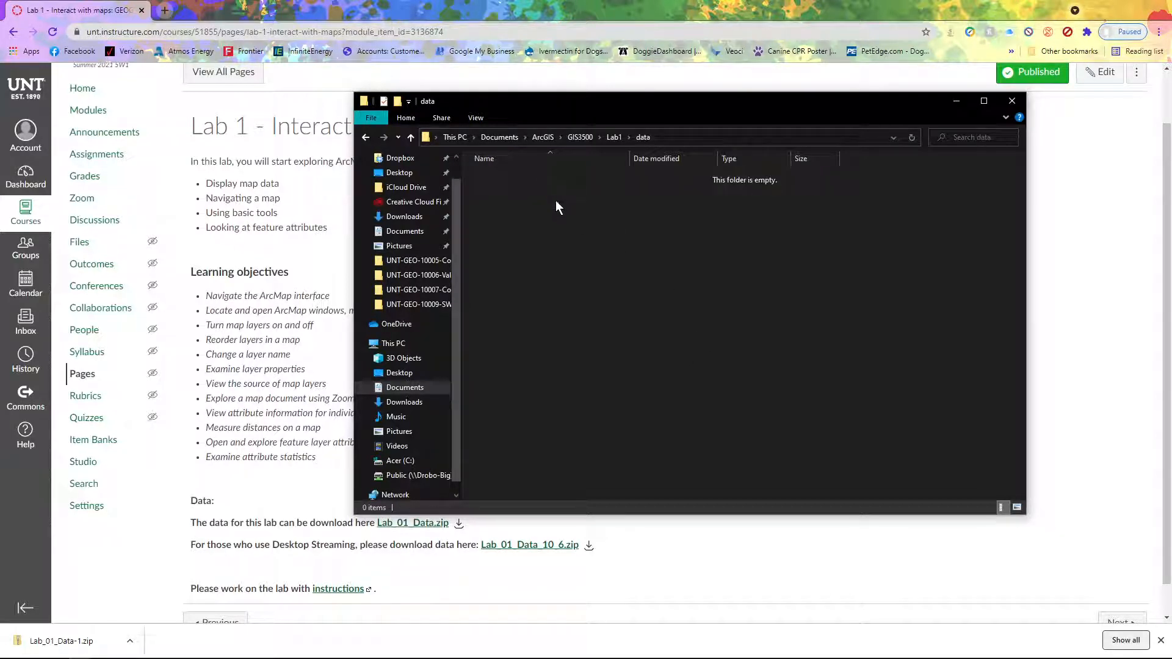
right_click(556, 201)
click(581, 286)
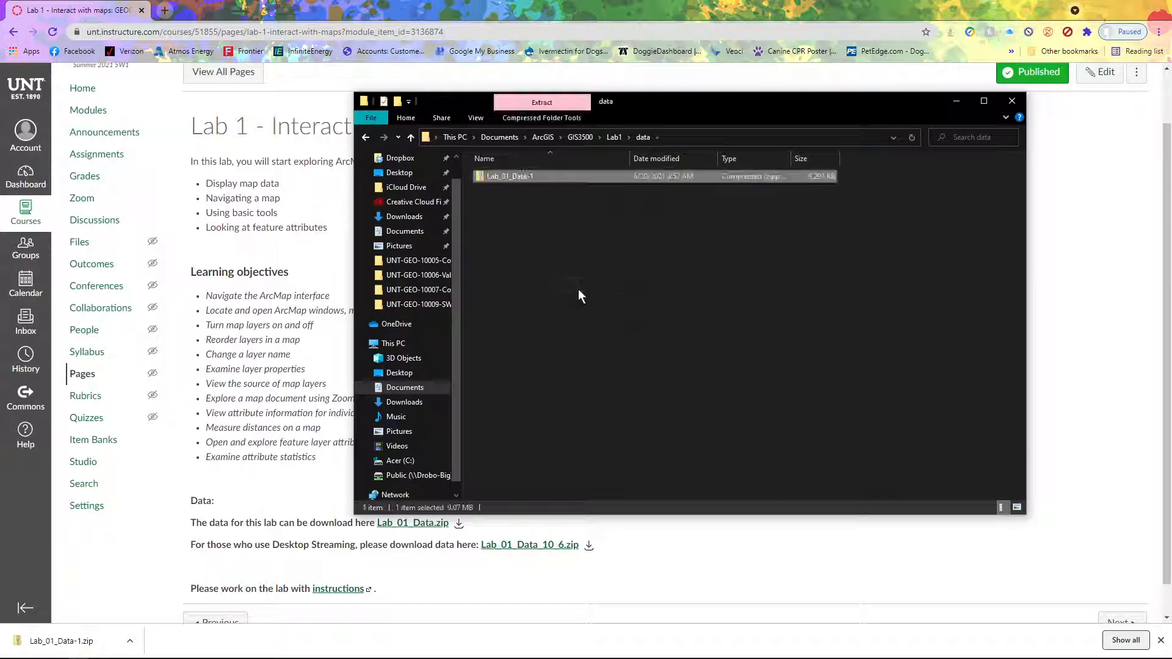
right_click(499, 174)
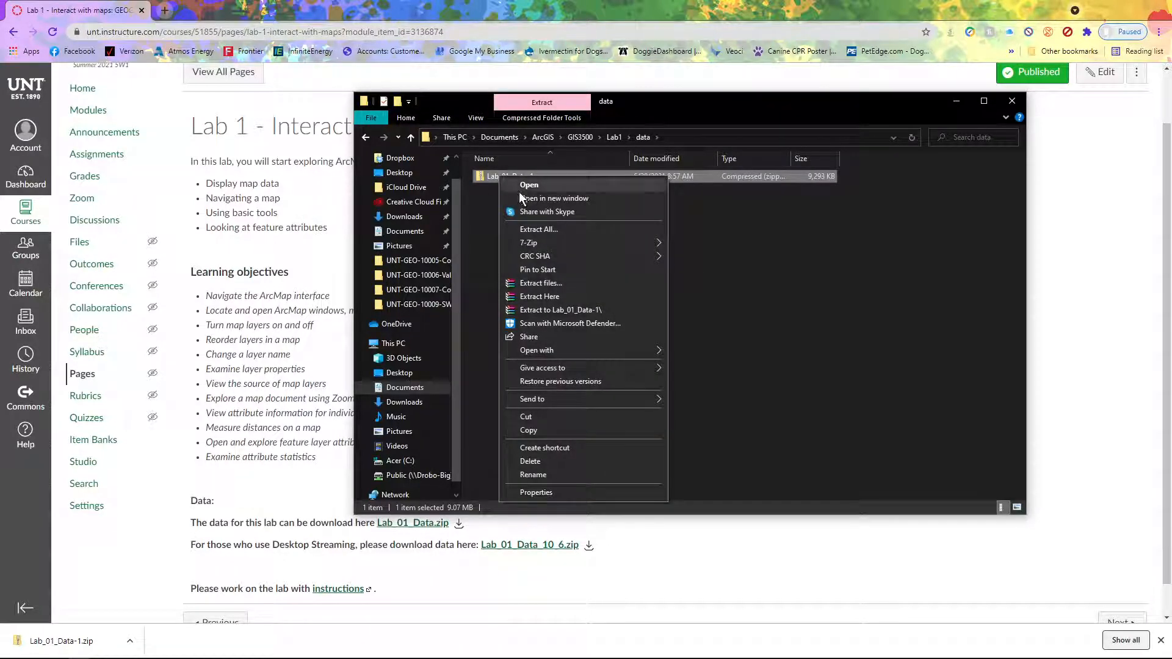
Extract the zip into a Lab_01_Data-1 folder beside it and minimize File Explorer
click(539, 230)
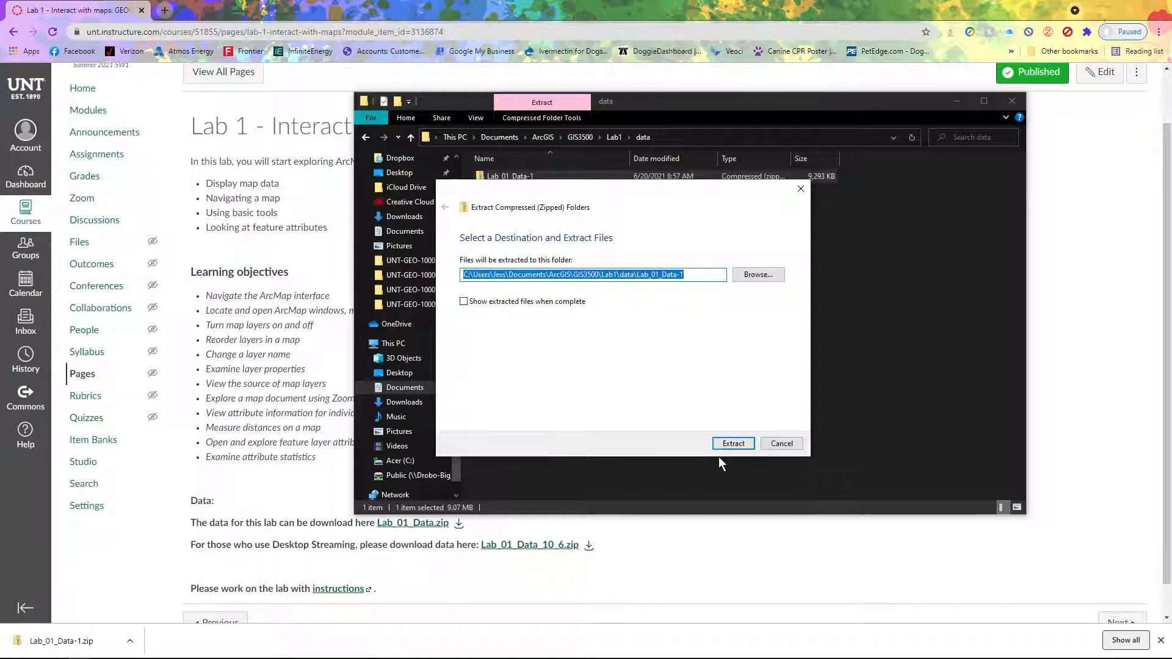
click(732, 445)
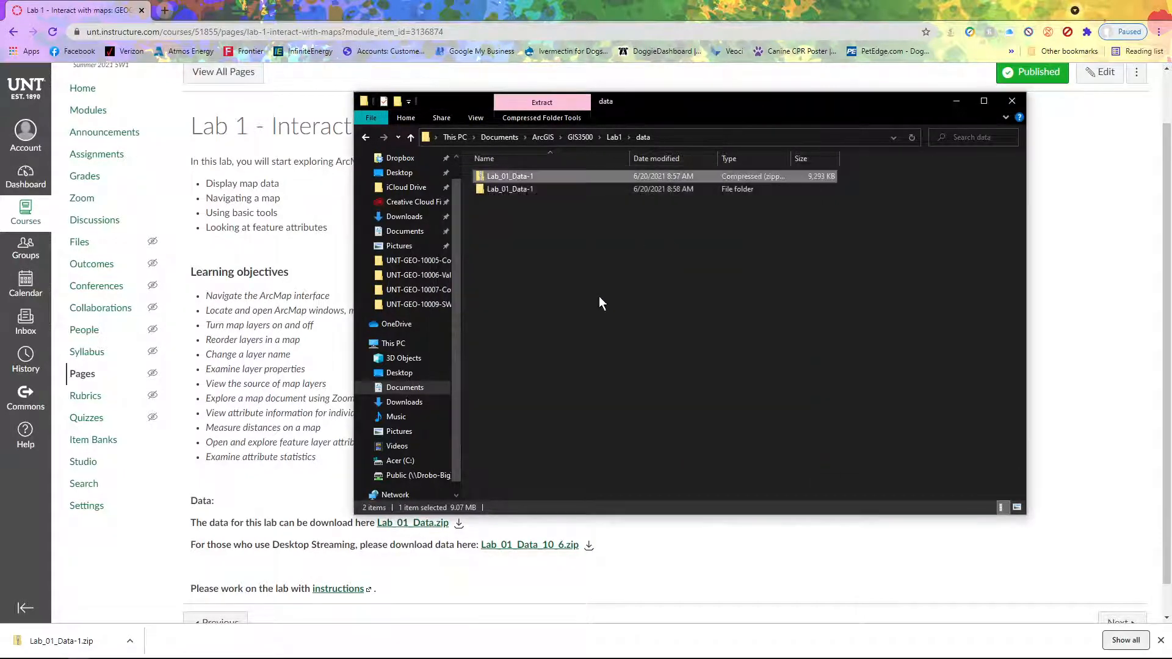
click(511, 189)
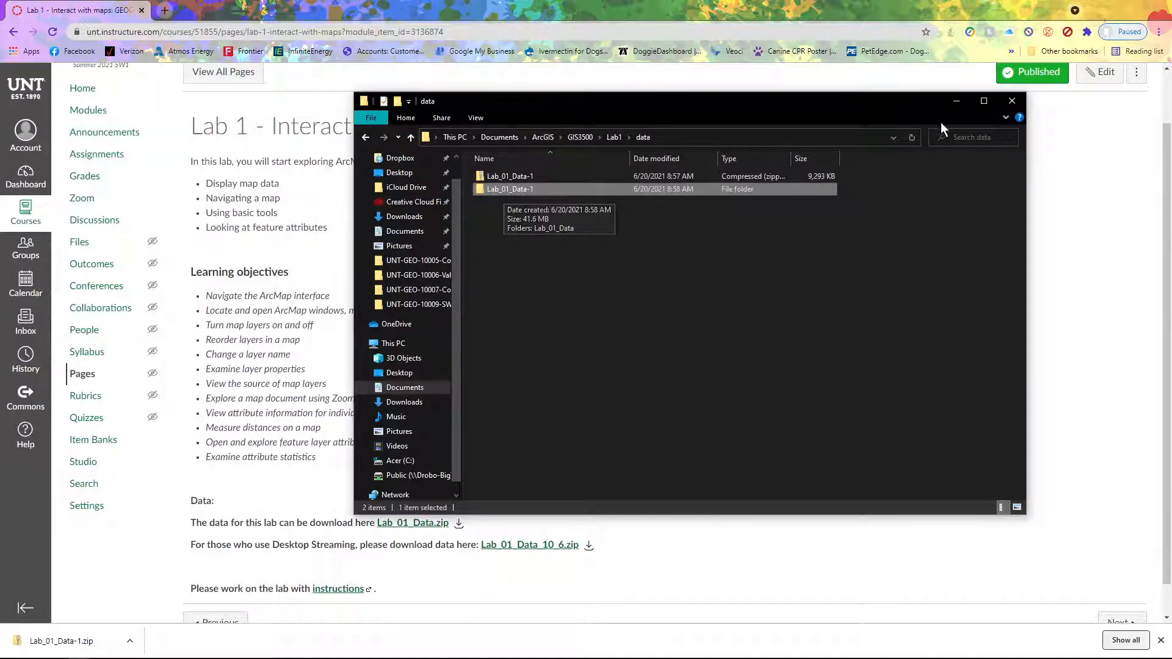
click(957, 104)
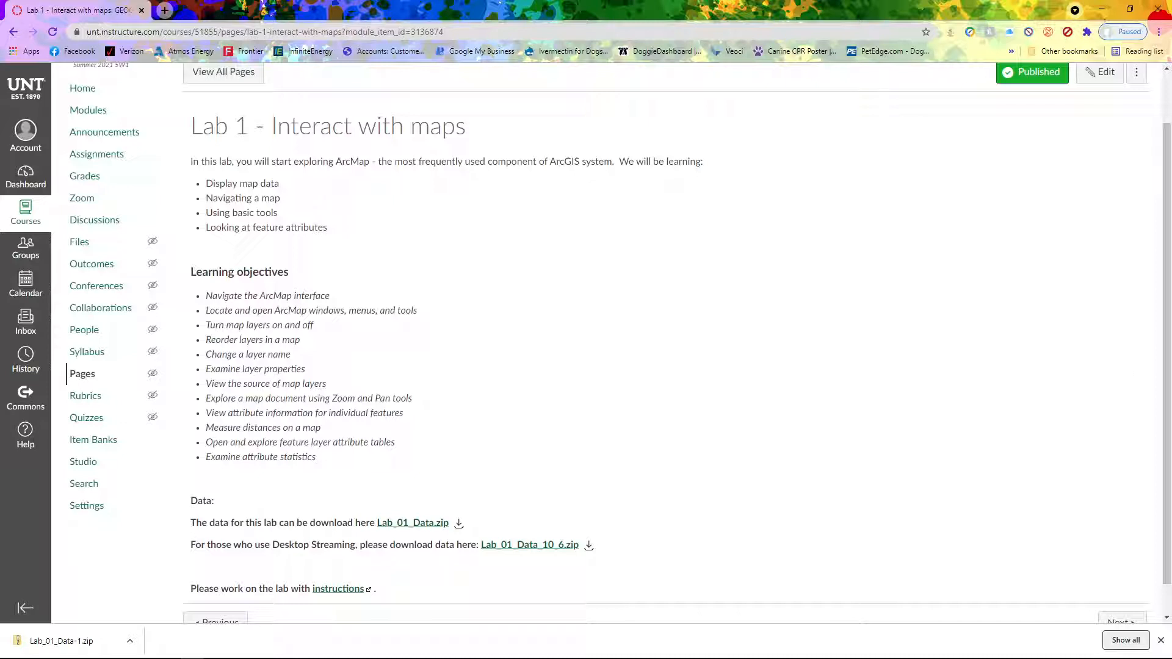
Minimize Chrome to reveal ArcMap's empty Untitled map and bring up the Open dialog
click(1103, 9)
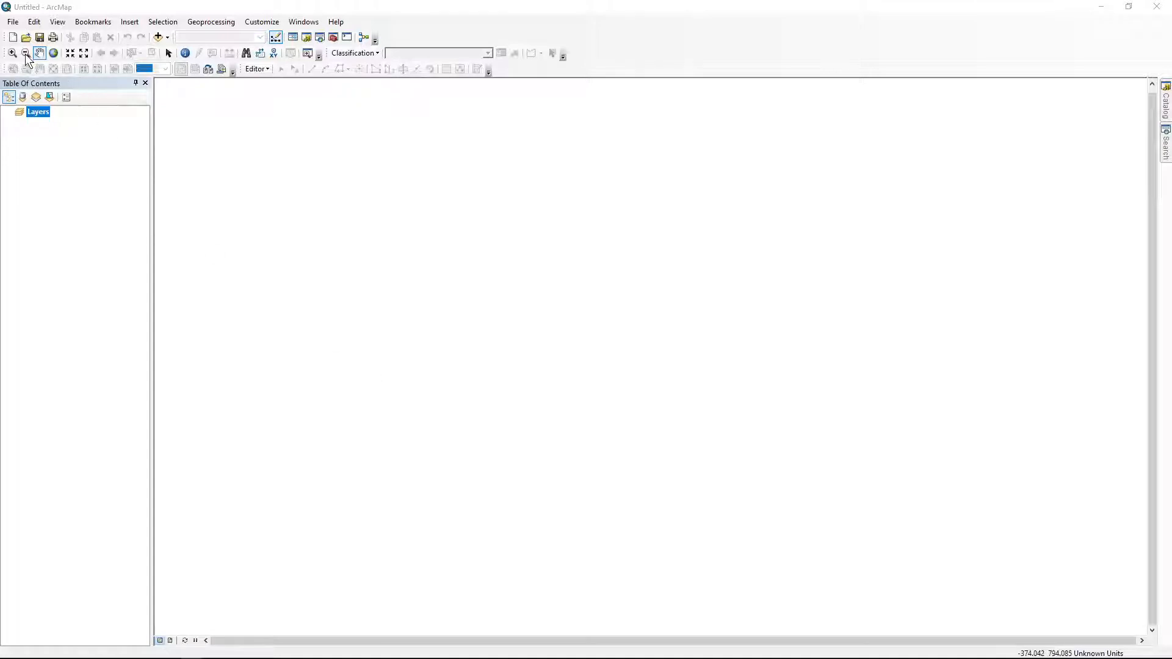
click(25, 38)
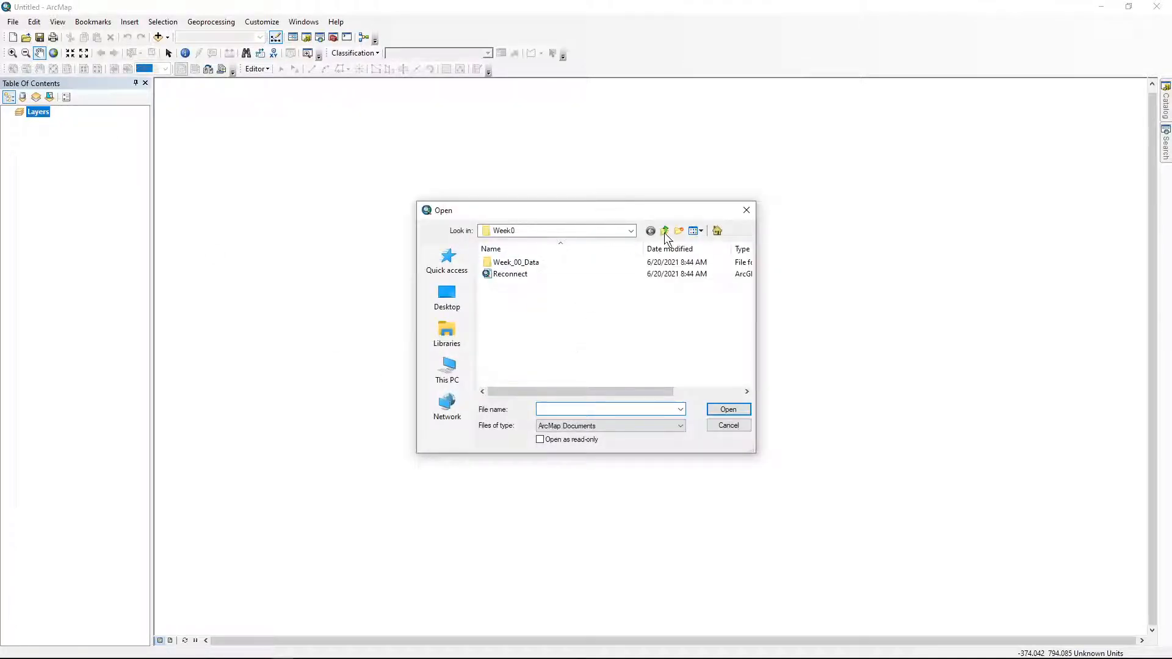
Browse to GIS3500 > Lab1 > data > Lab_01_Data-1 > Lab_01_Data in the Open dialog
click(665, 231)
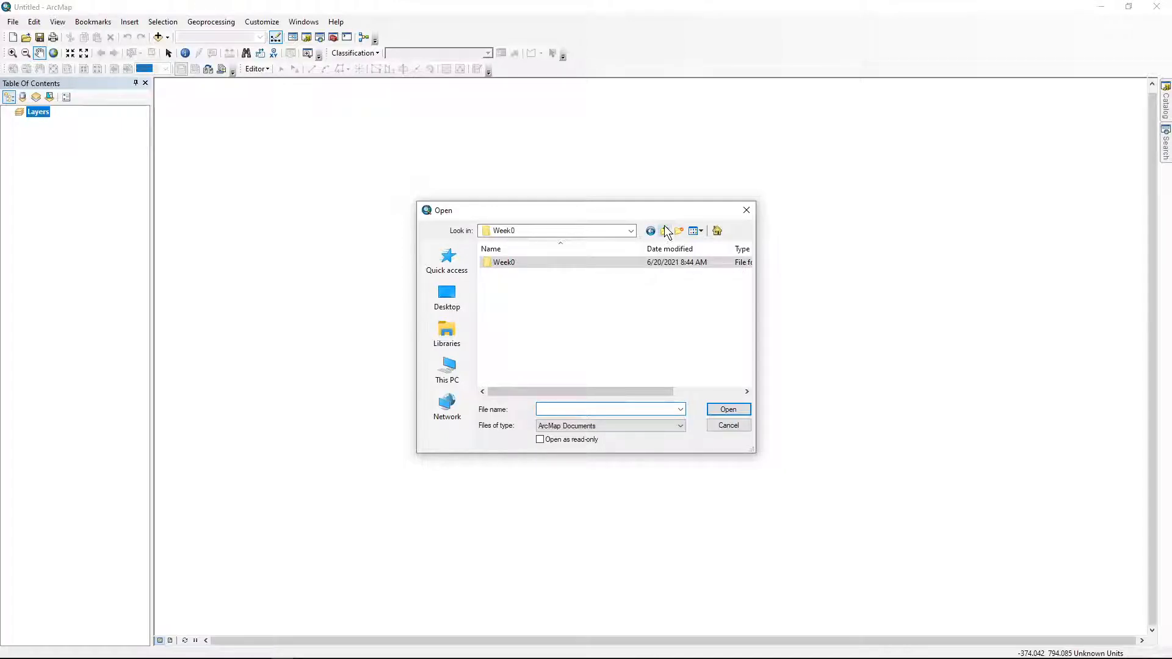
click(666, 234)
click(665, 233)
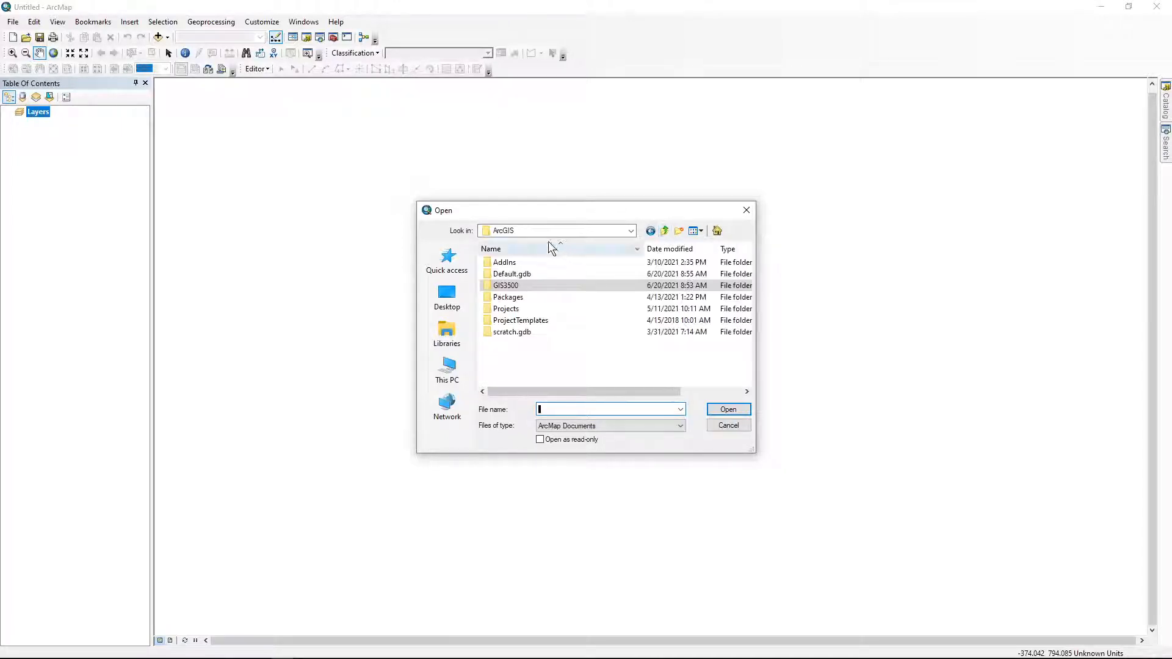
double_click(518, 286)
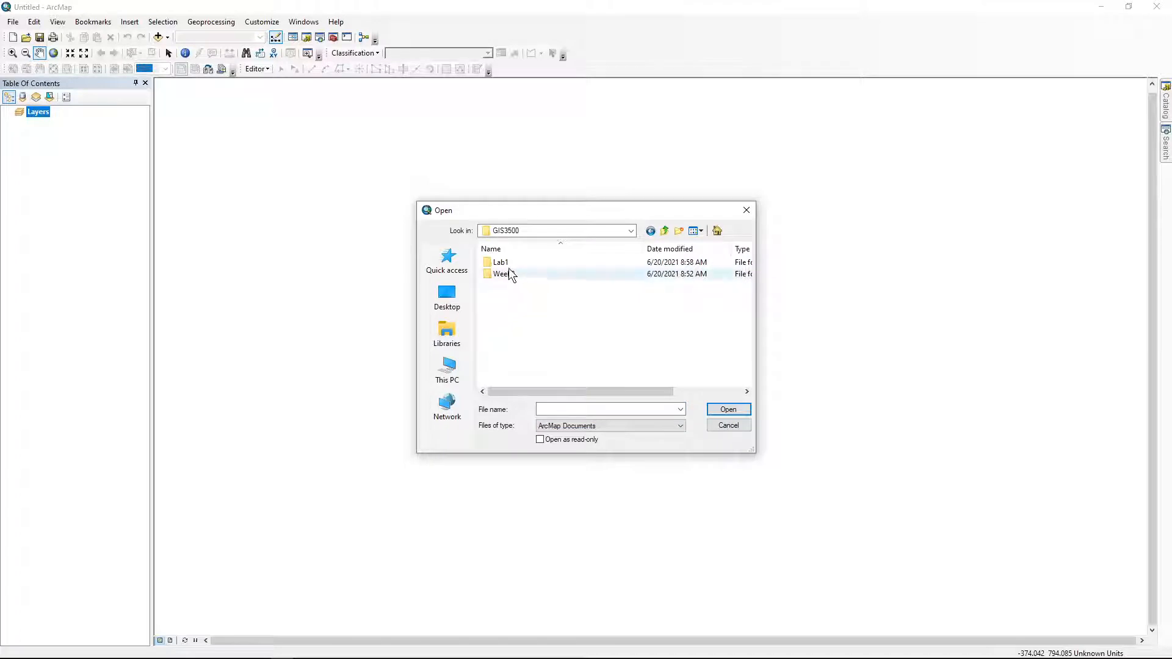
double_click(502, 262)
double_click(501, 261)
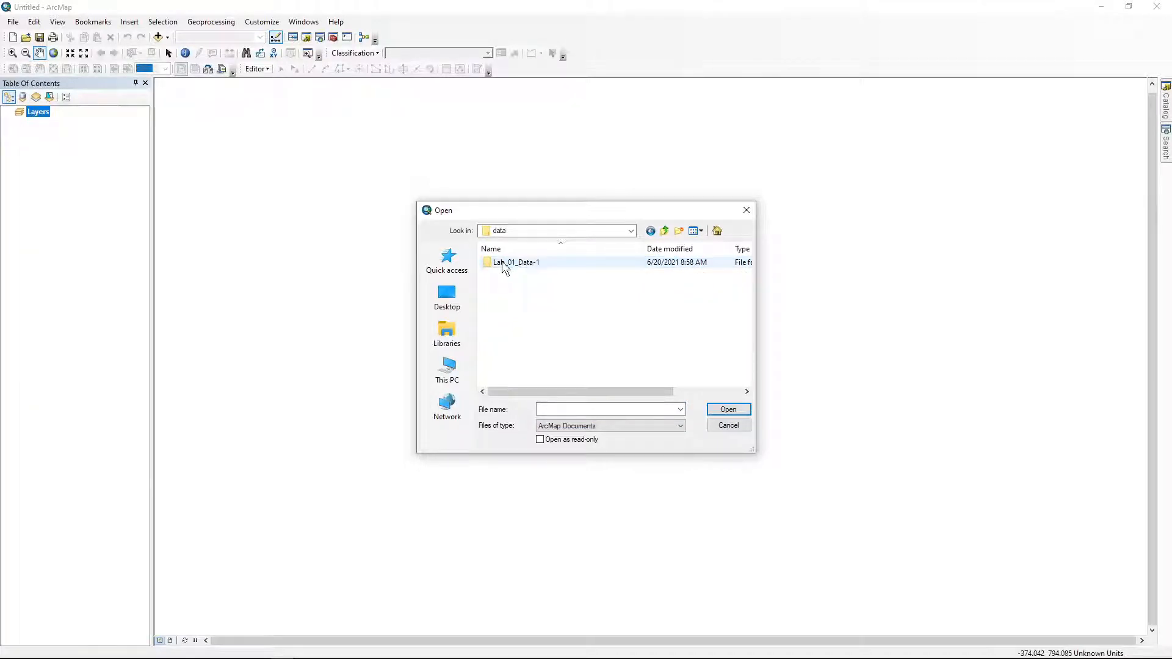
click(509, 263)
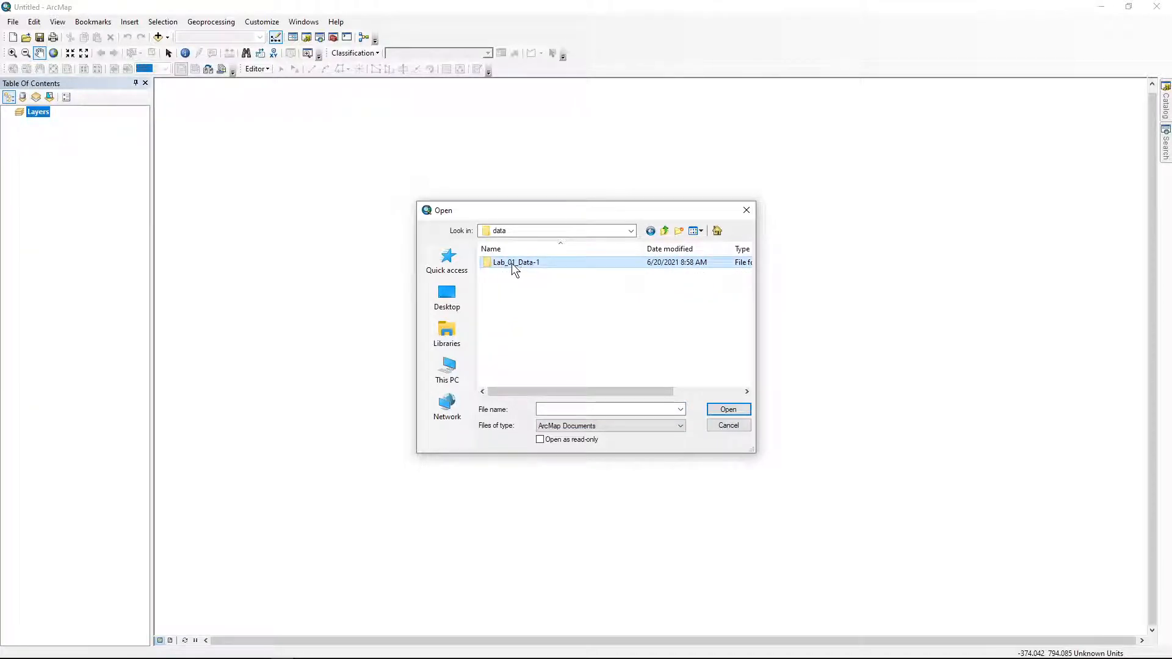
double_click(511, 263)
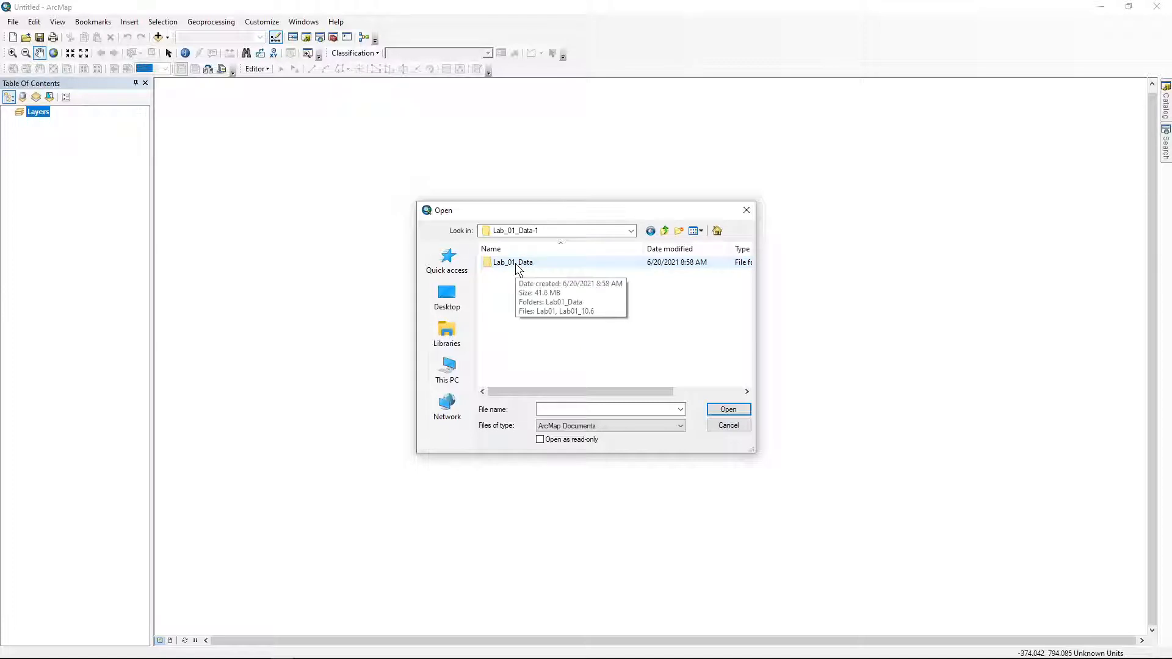
double_click(516, 265)
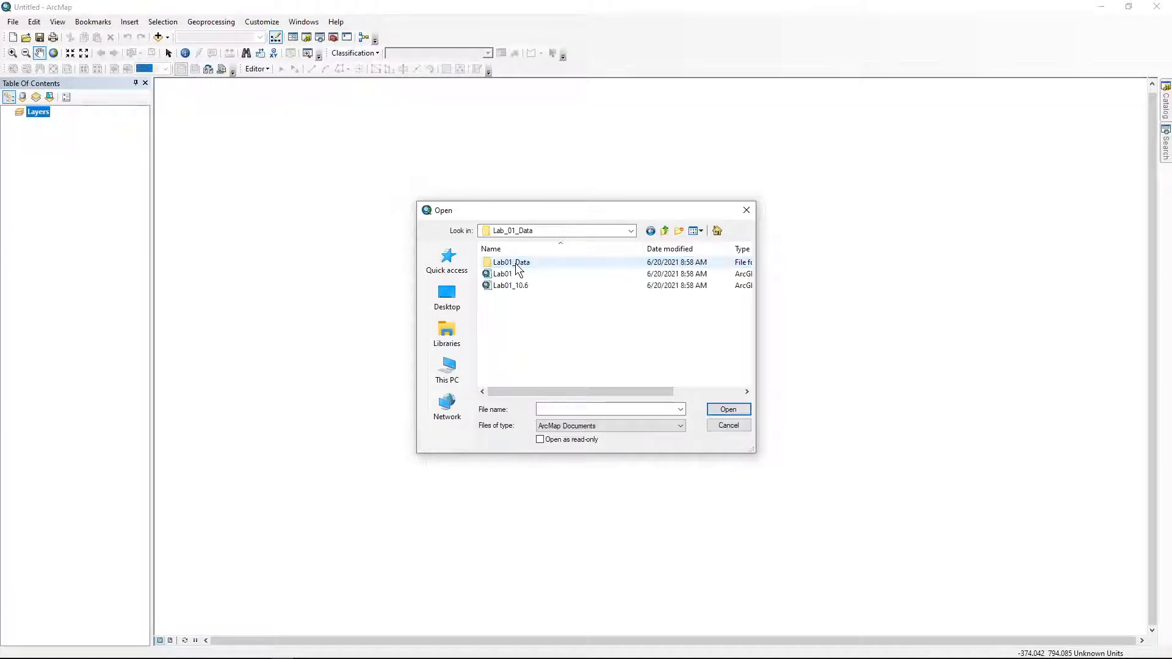
Open the Lab01 map document
click(511, 275)
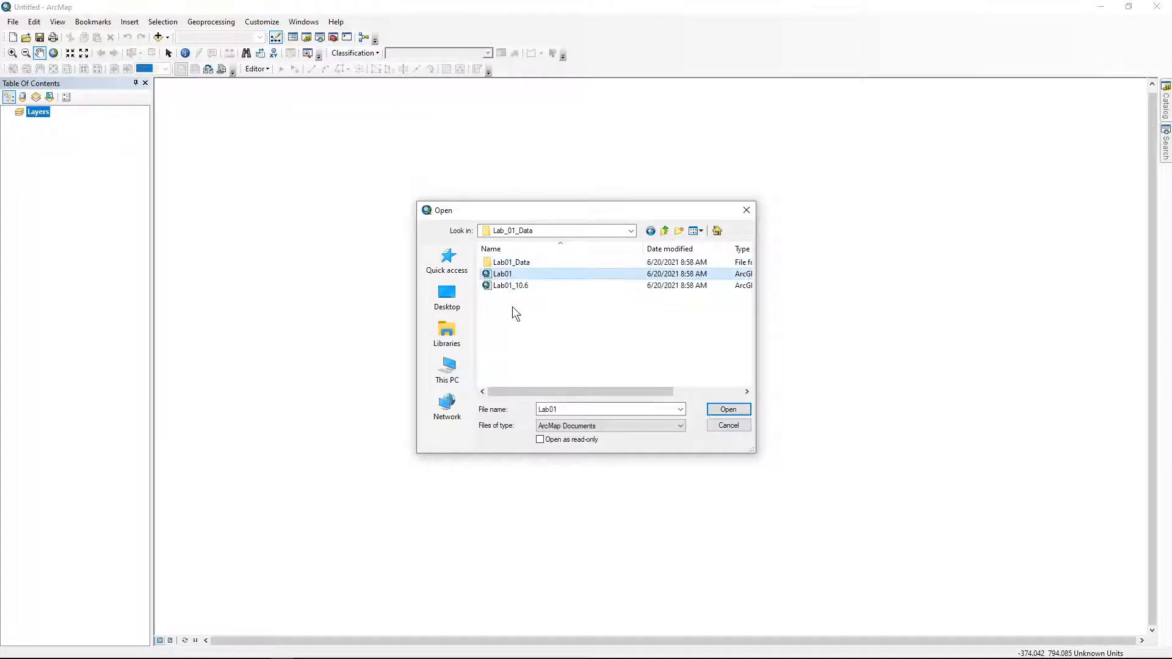
double_click(510, 263)
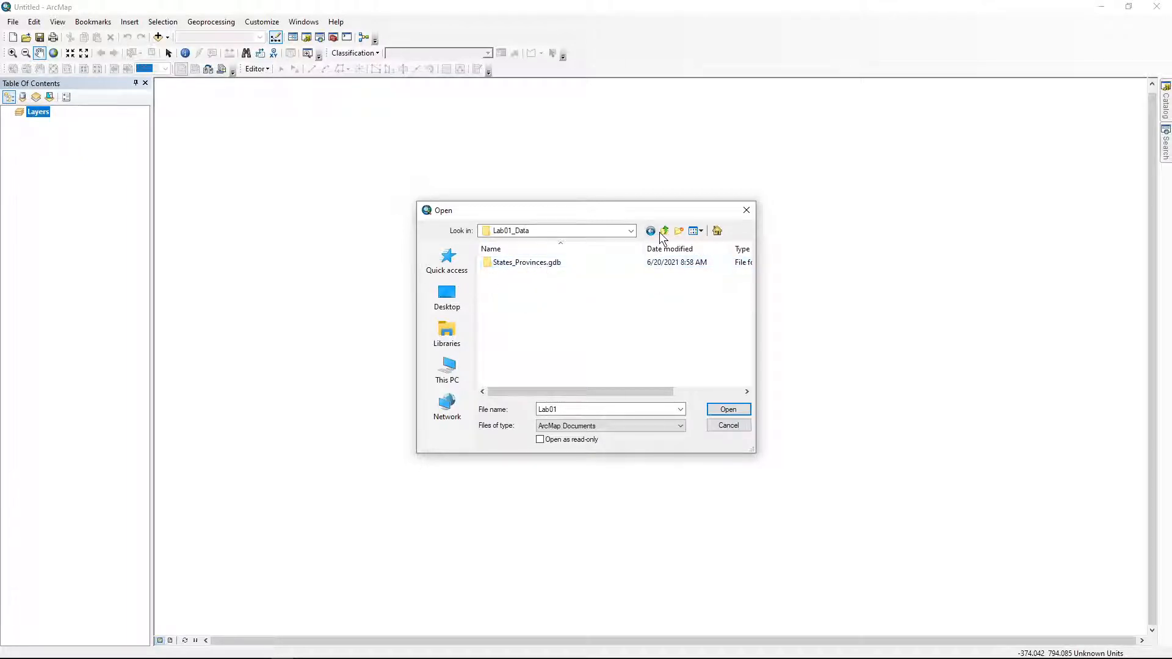
click(664, 231)
click(515, 275)
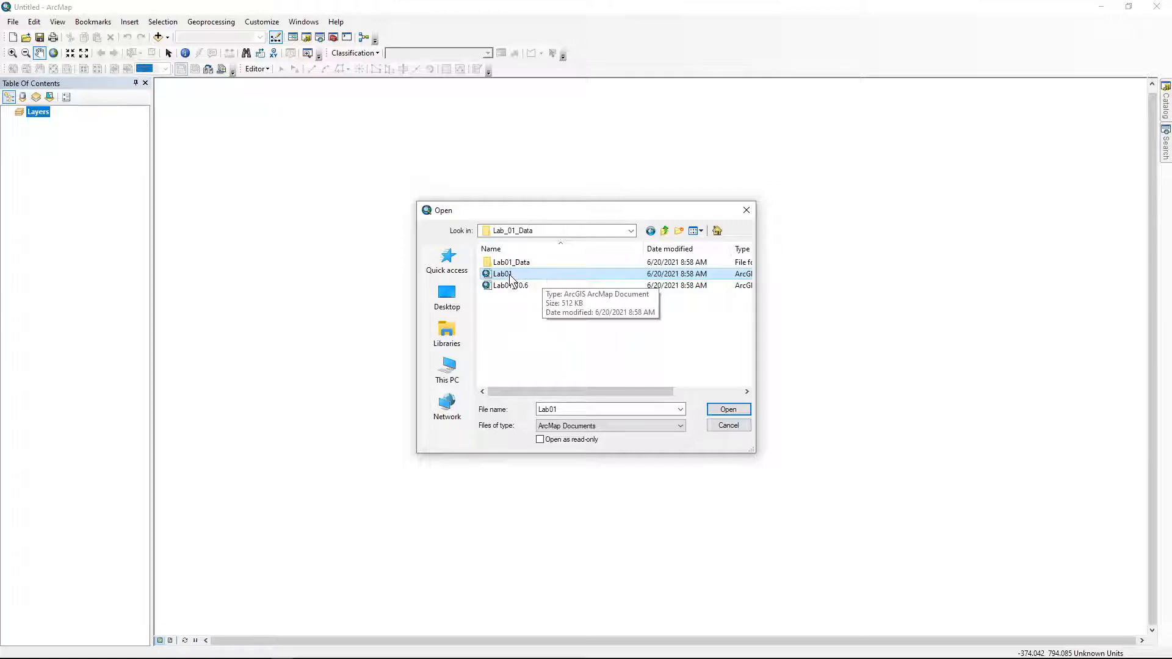
double_click(511, 276)
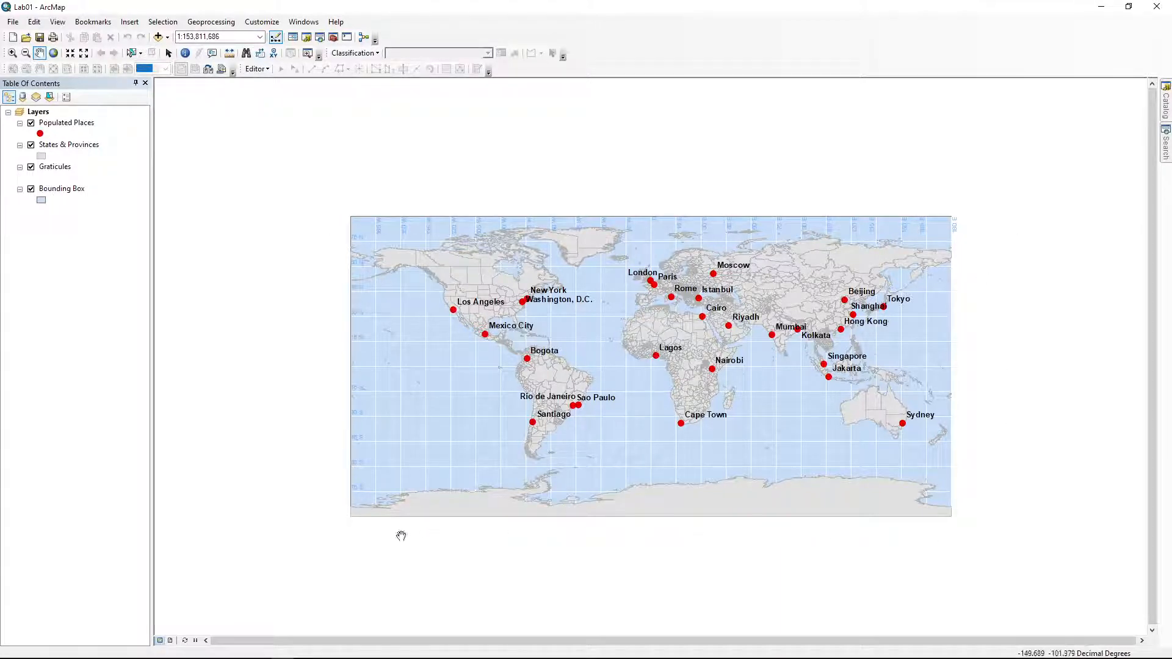
scroll(1131, 391, up, 3)
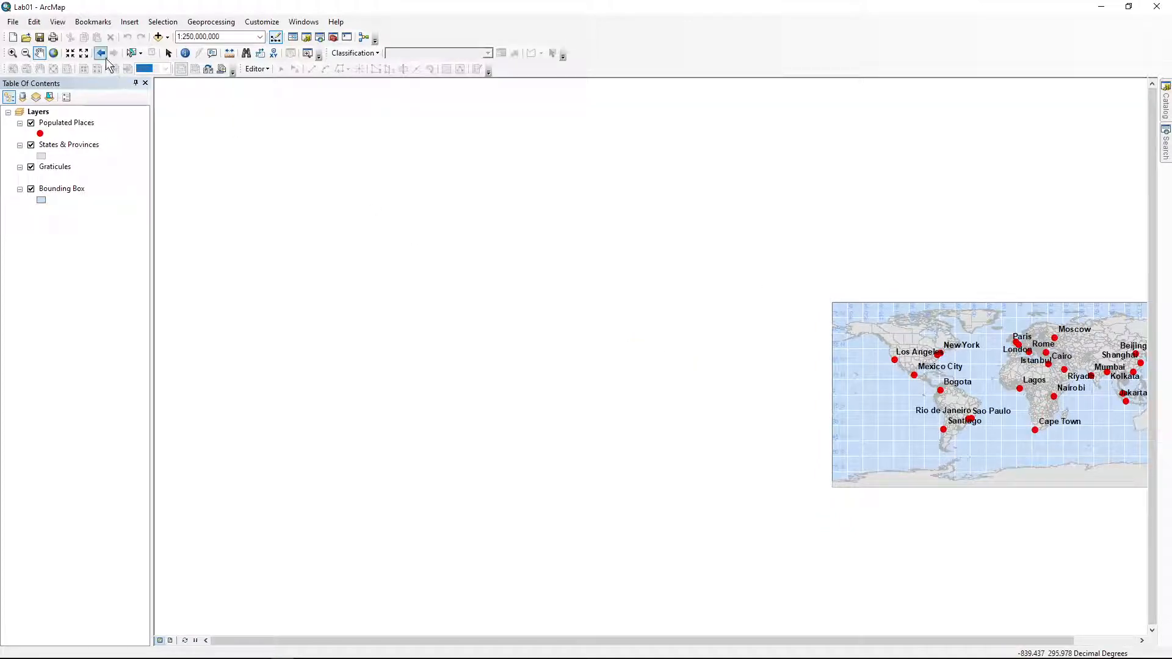
click(101, 54)
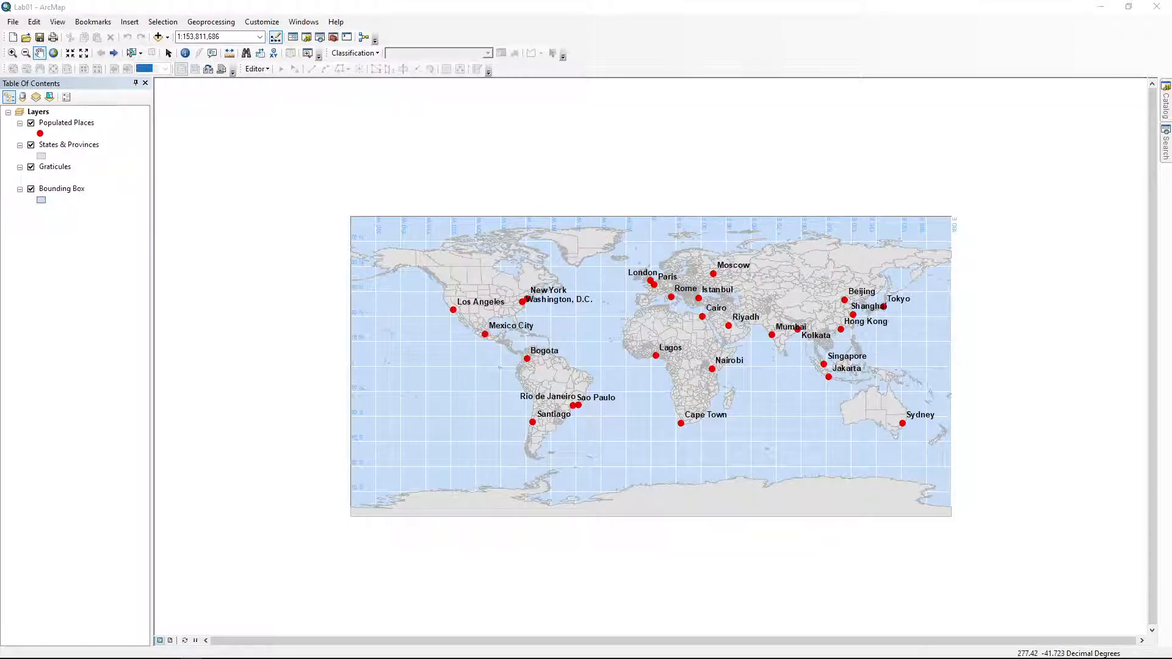
click(64, 124)
click(61, 146)
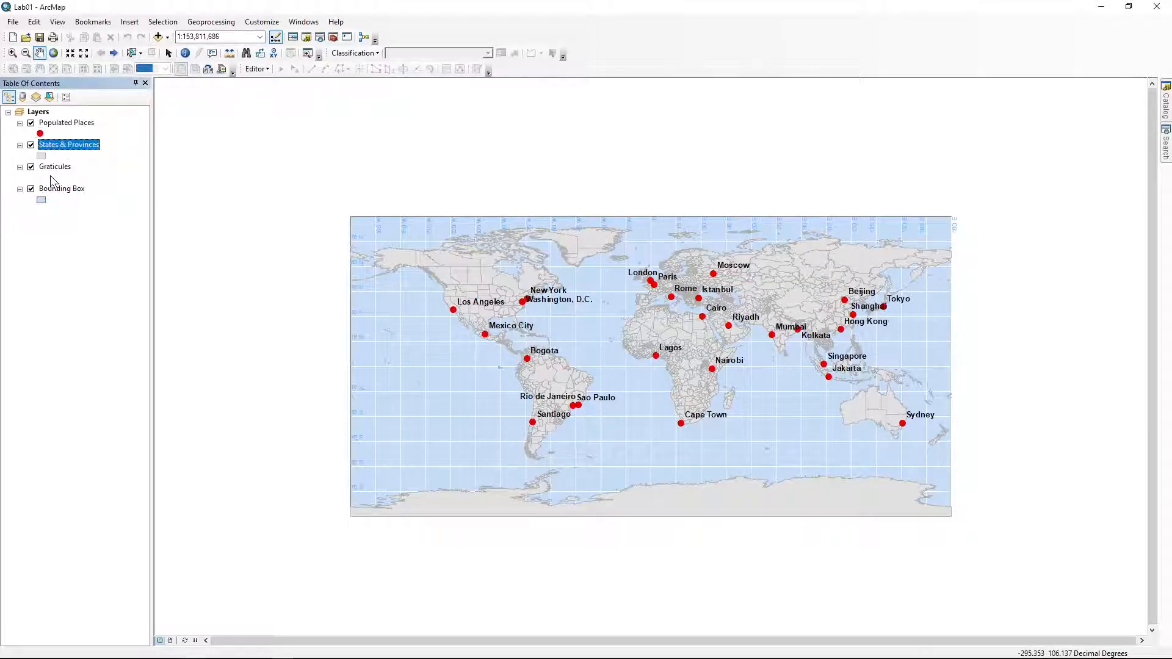
ctrl+click(54, 168)
click(55, 173)
click(61, 189)
ctrl+click(63, 171)
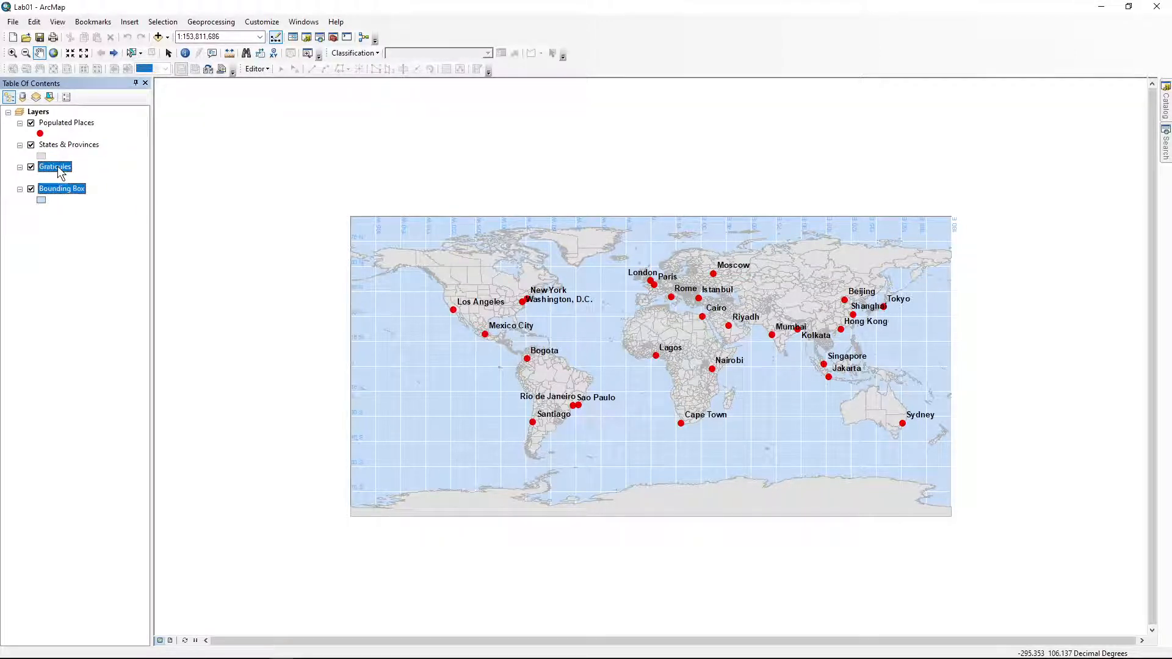
click(61, 172)
Drag the Populated Places layer below Bounding Box at the bottom of the Table of Contents
click(64, 146)
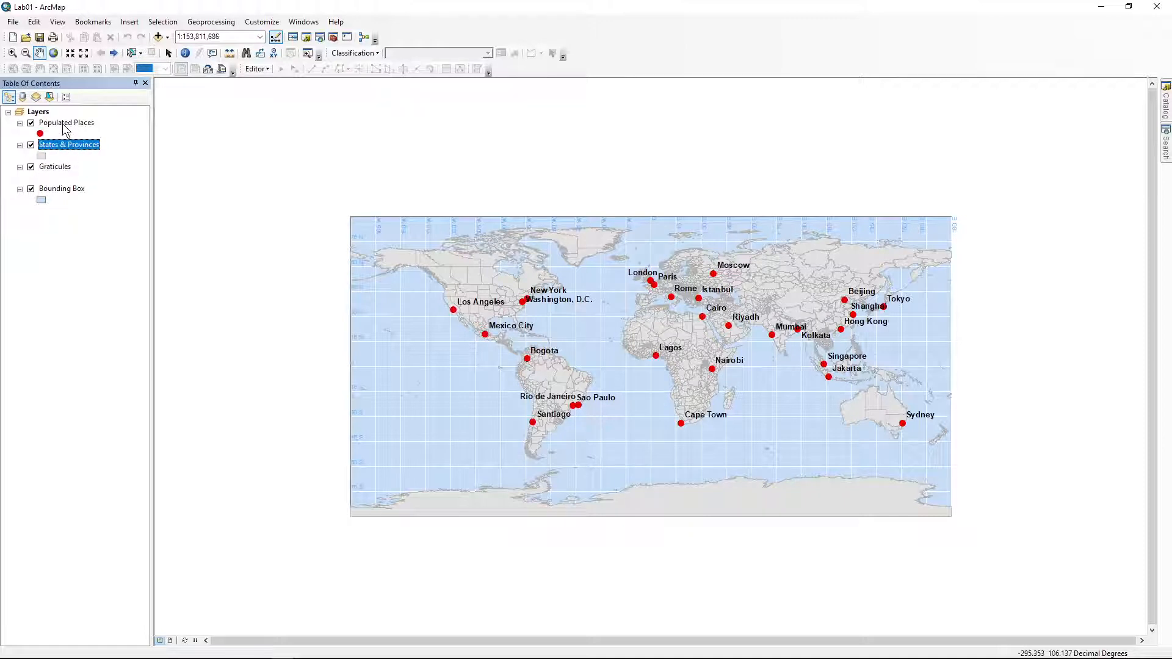
click(64, 124)
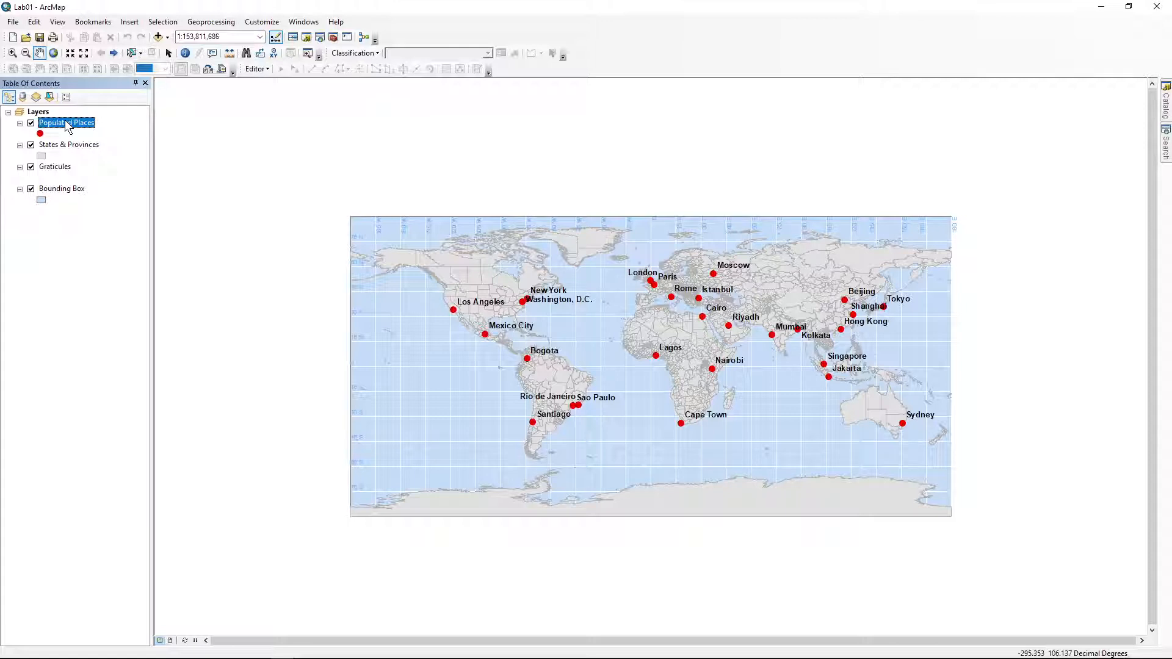
drag(67, 126, 63, 160)
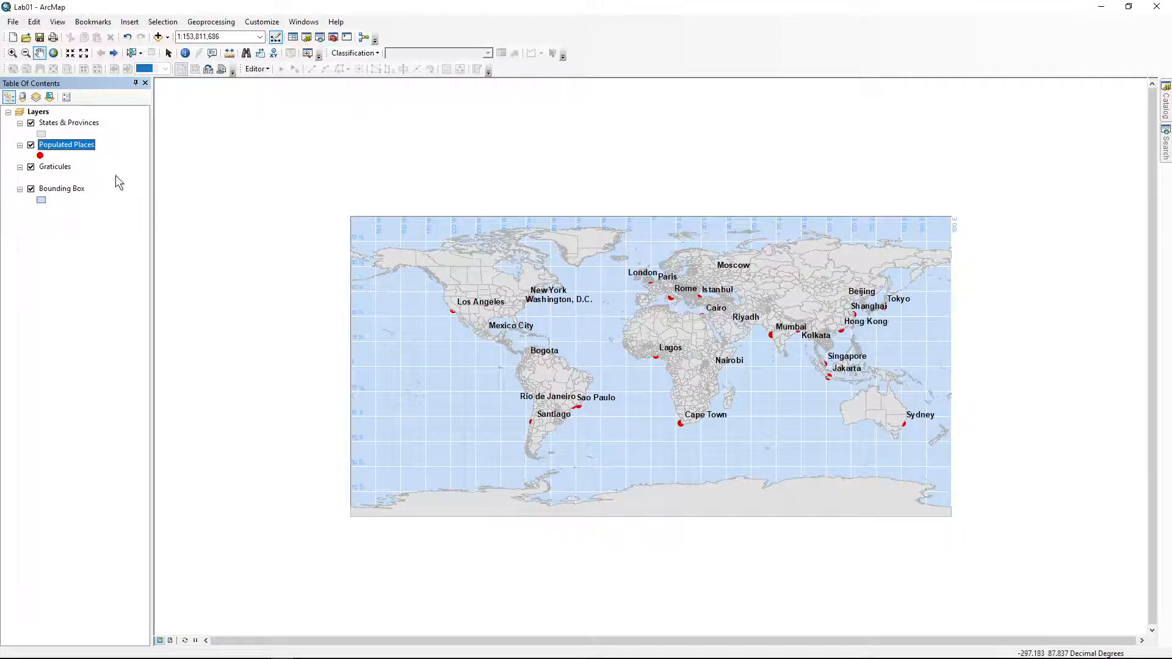
drag(73, 149, 73, 120)
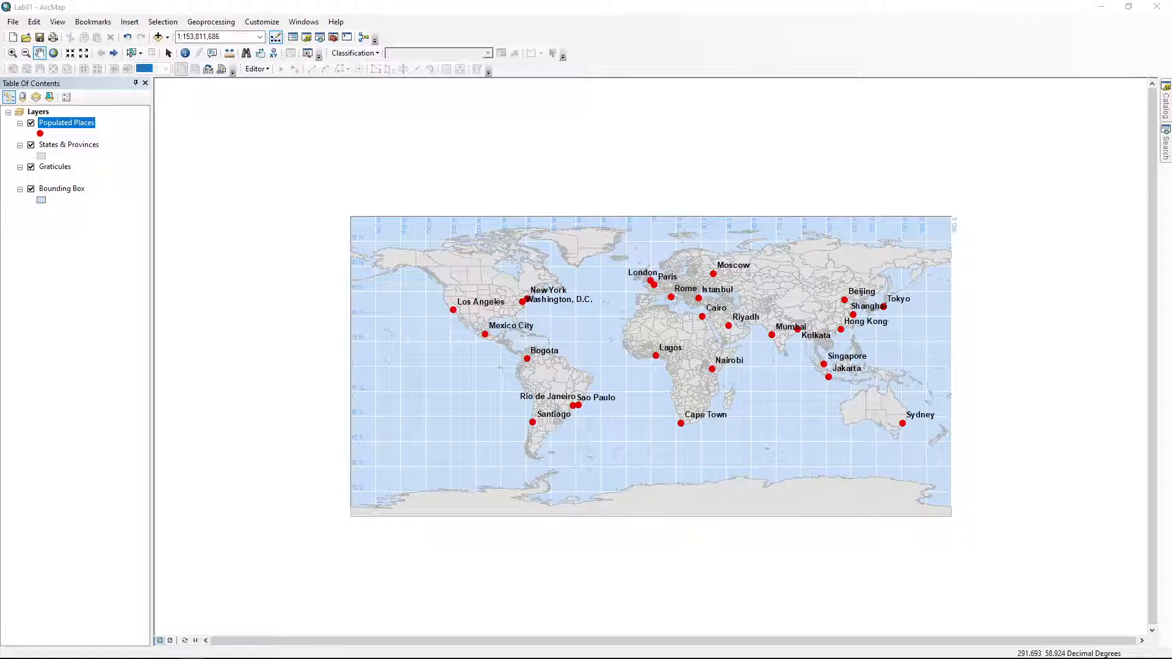
click(31, 124)
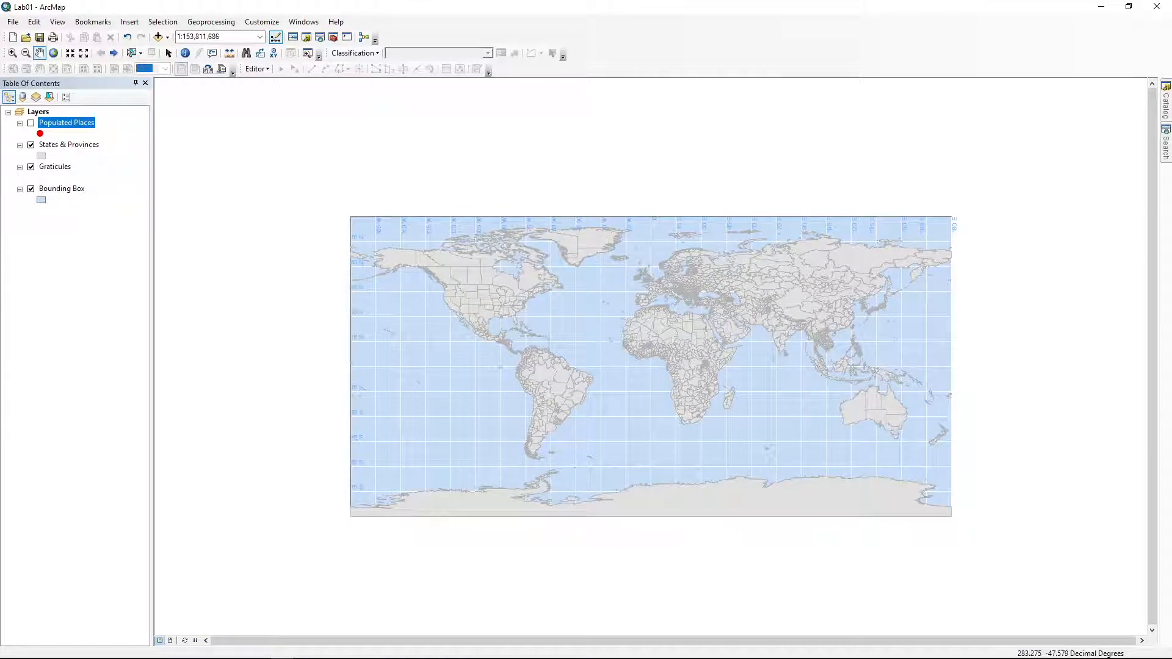
click(31, 125)
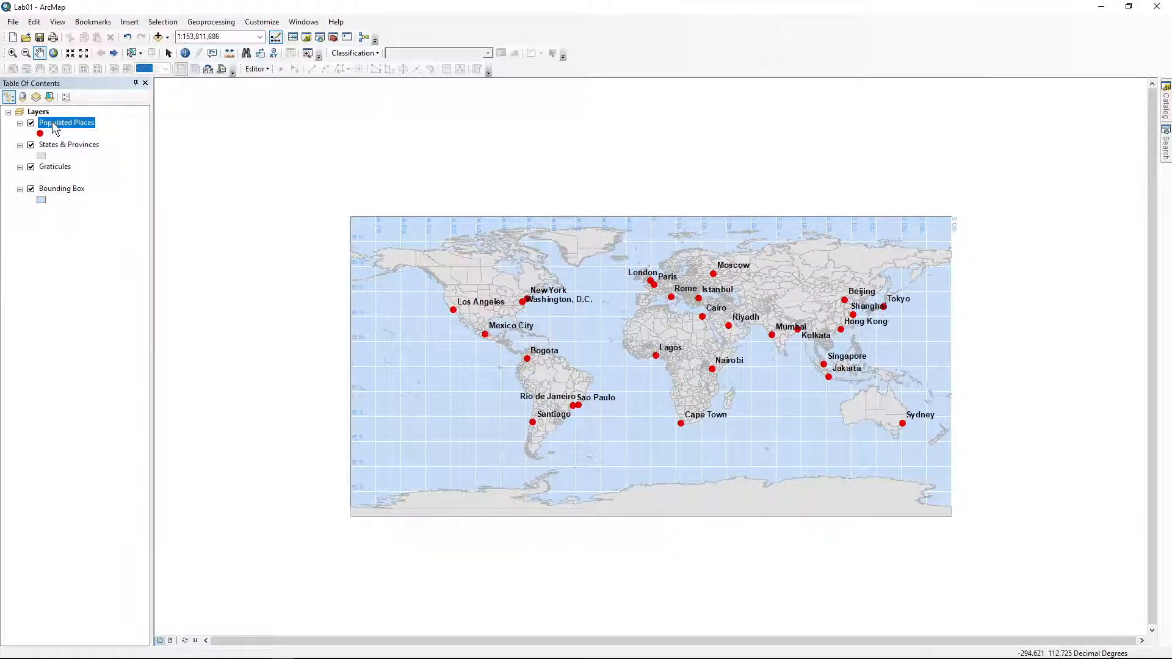
drag(53, 125, 57, 208)
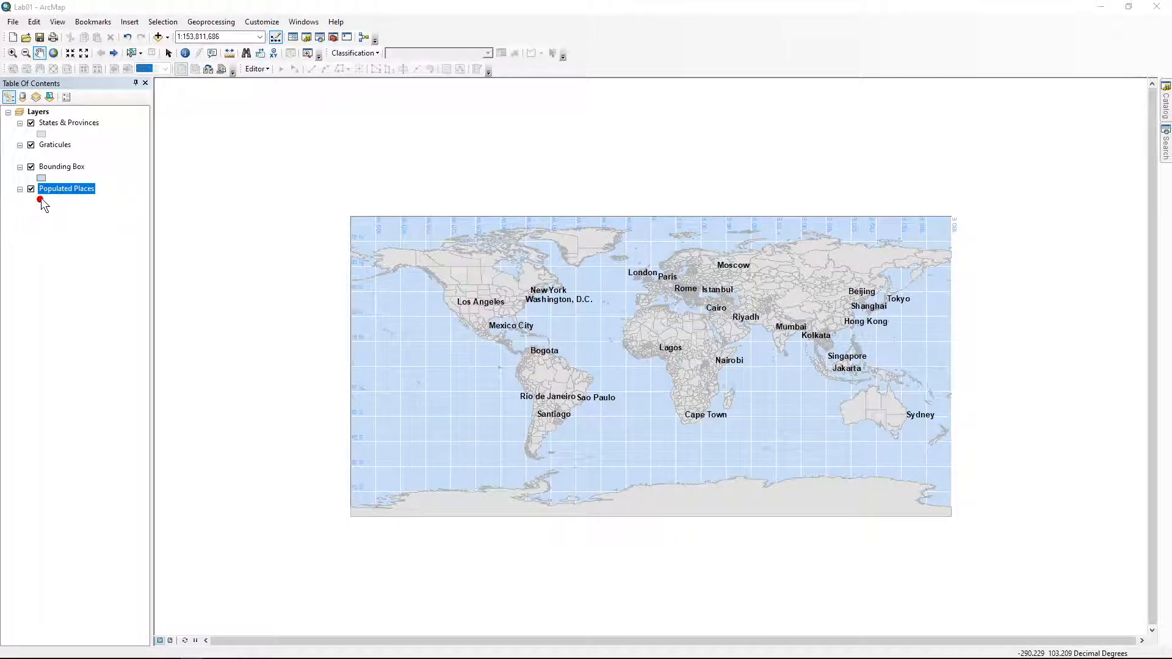
click(31, 167)
click(31, 145)
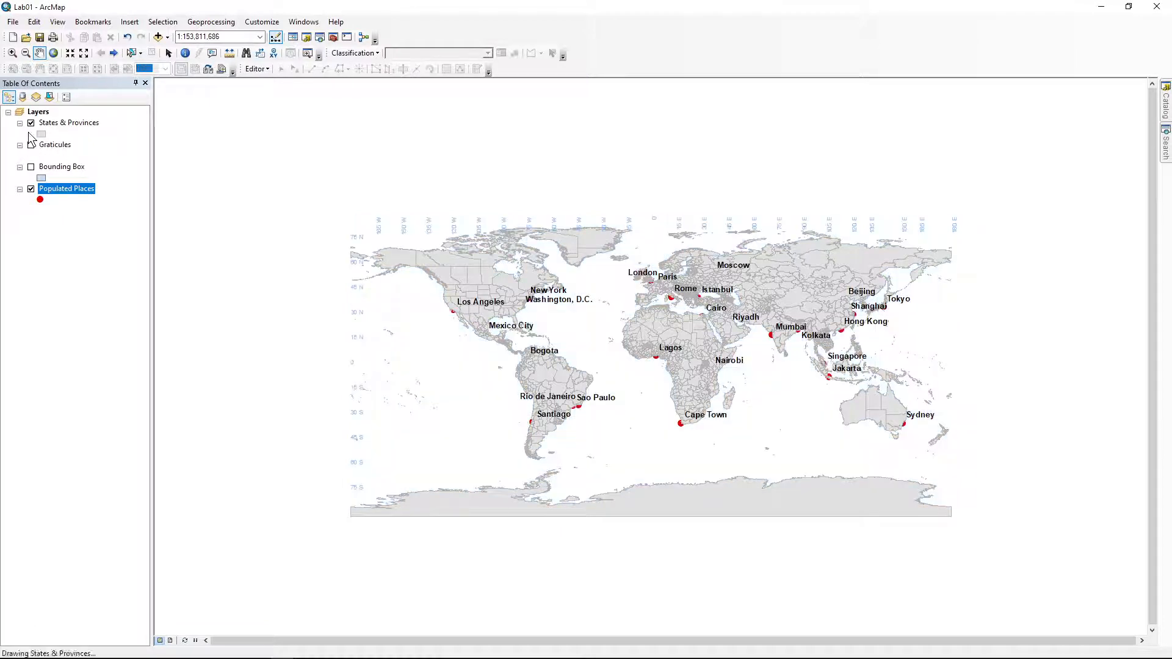
click(31, 122)
click(31, 122)
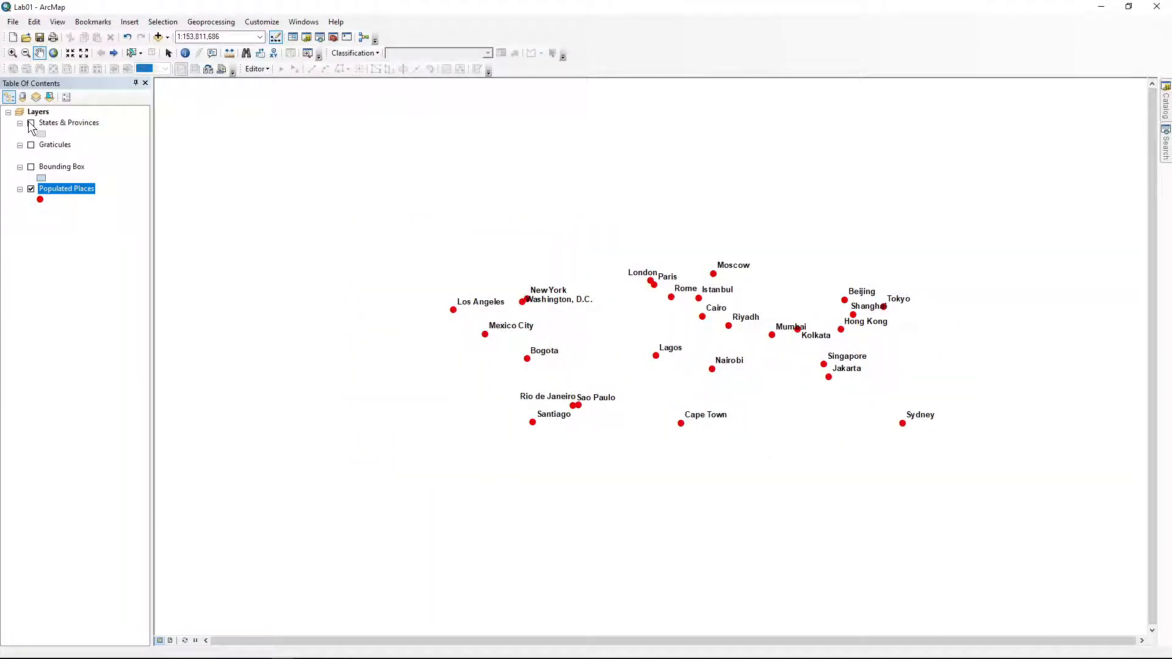
click(32, 145)
click(31, 167)
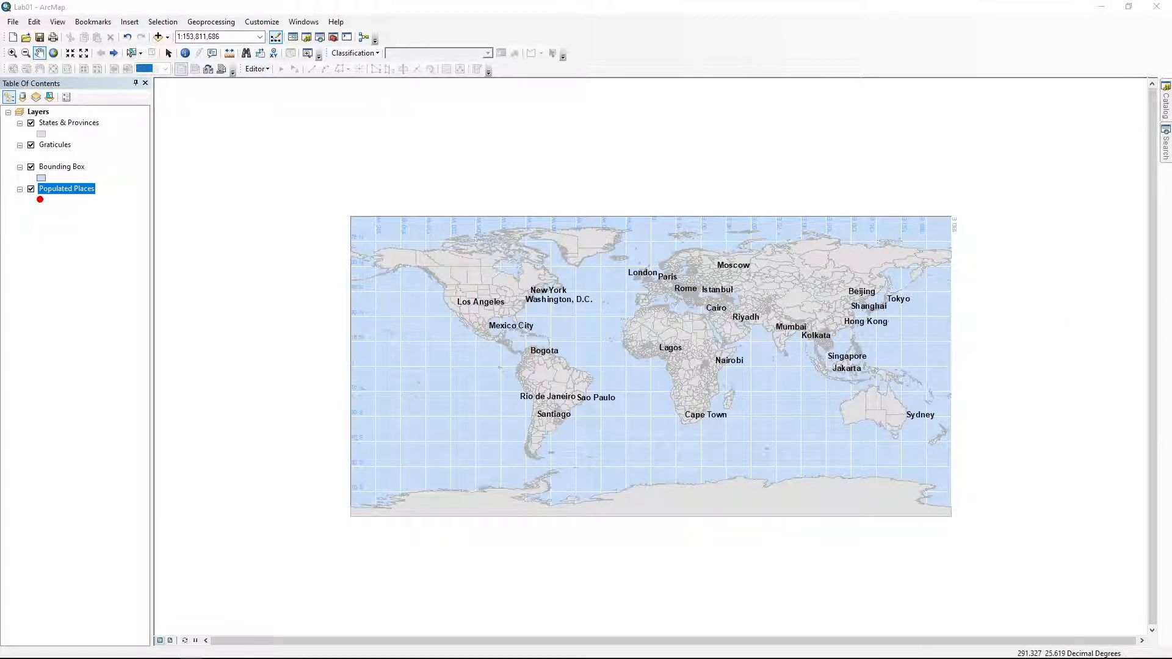
Drag Populated Places to the top of the Table of Contents so the red city points reappear
click(187, 55)
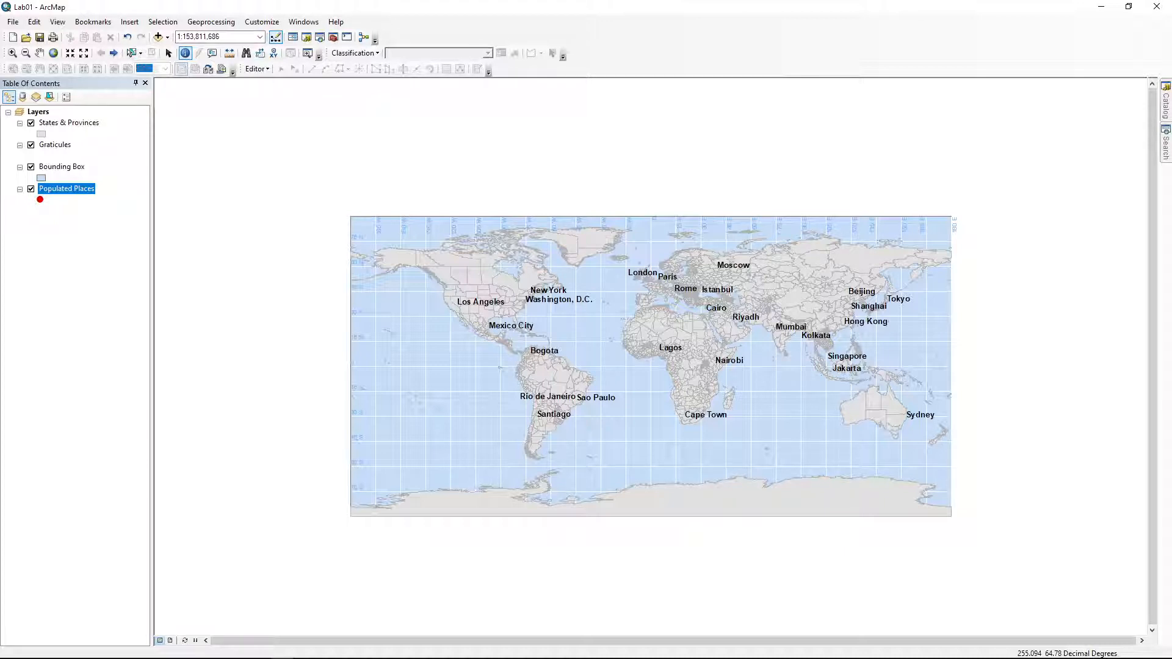
scroll(651, 357, up, 2)
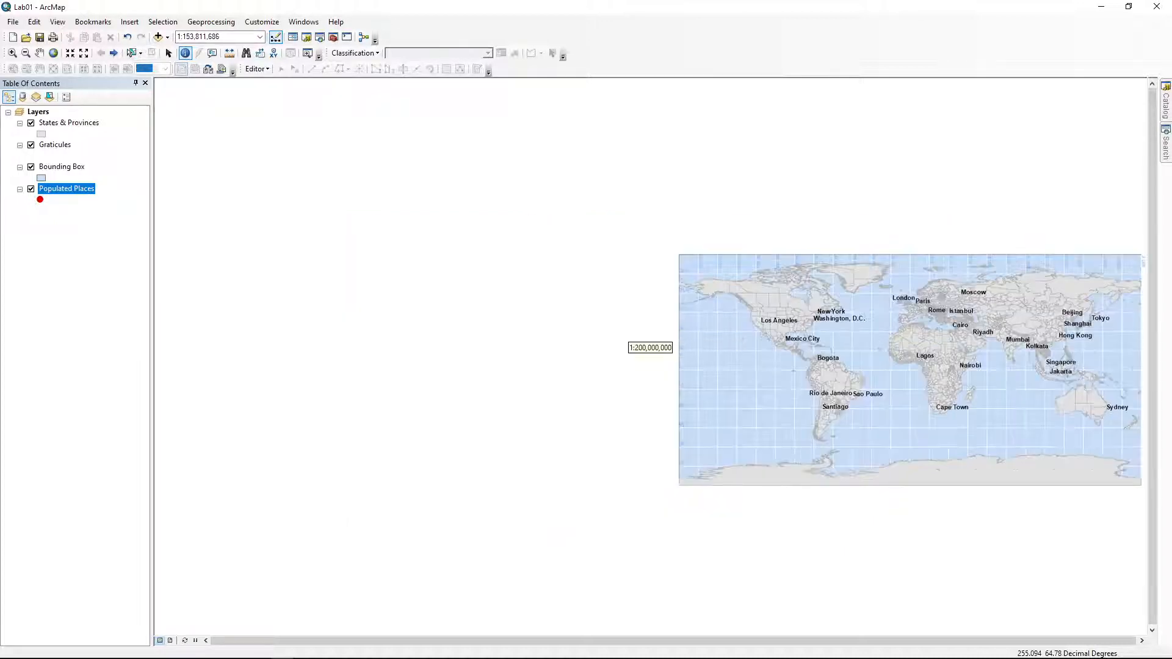
scroll(651, 358, down, 3)
scroll(651, 357, up, 1)
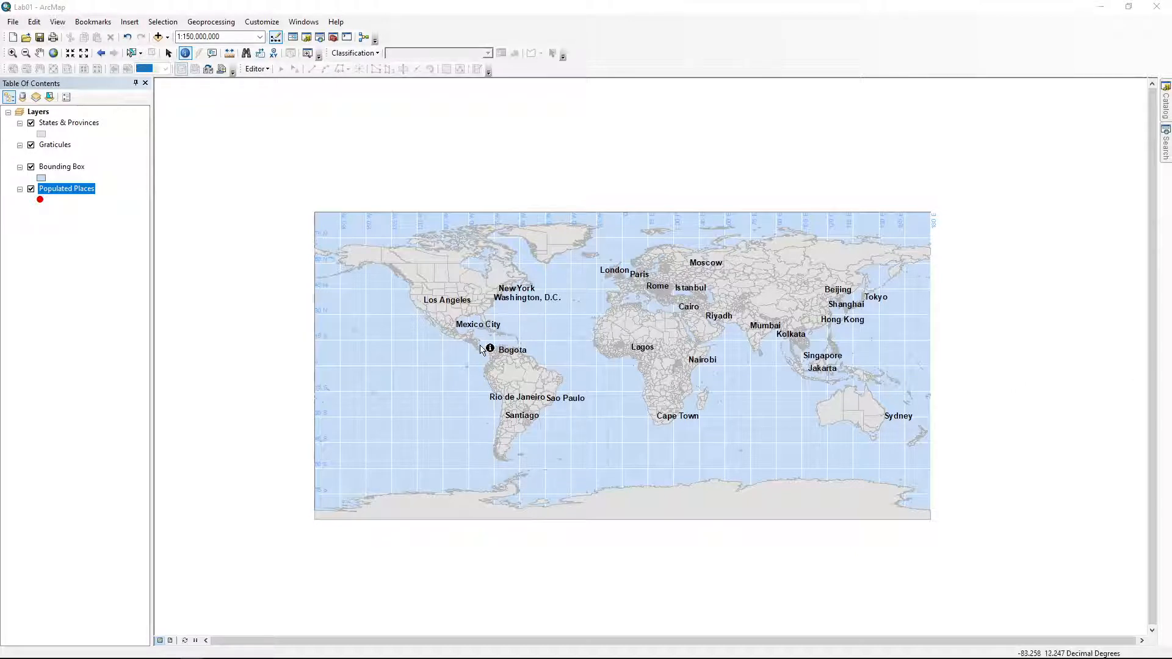
drag(71, 188, 71, 122)
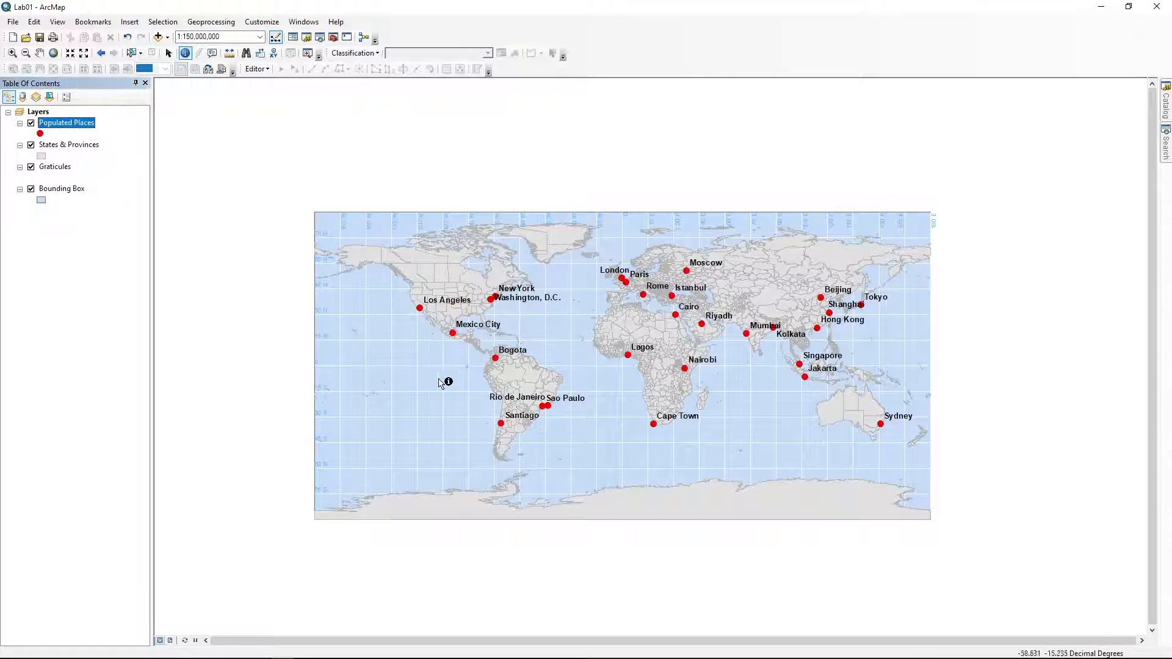
click(420, 308)
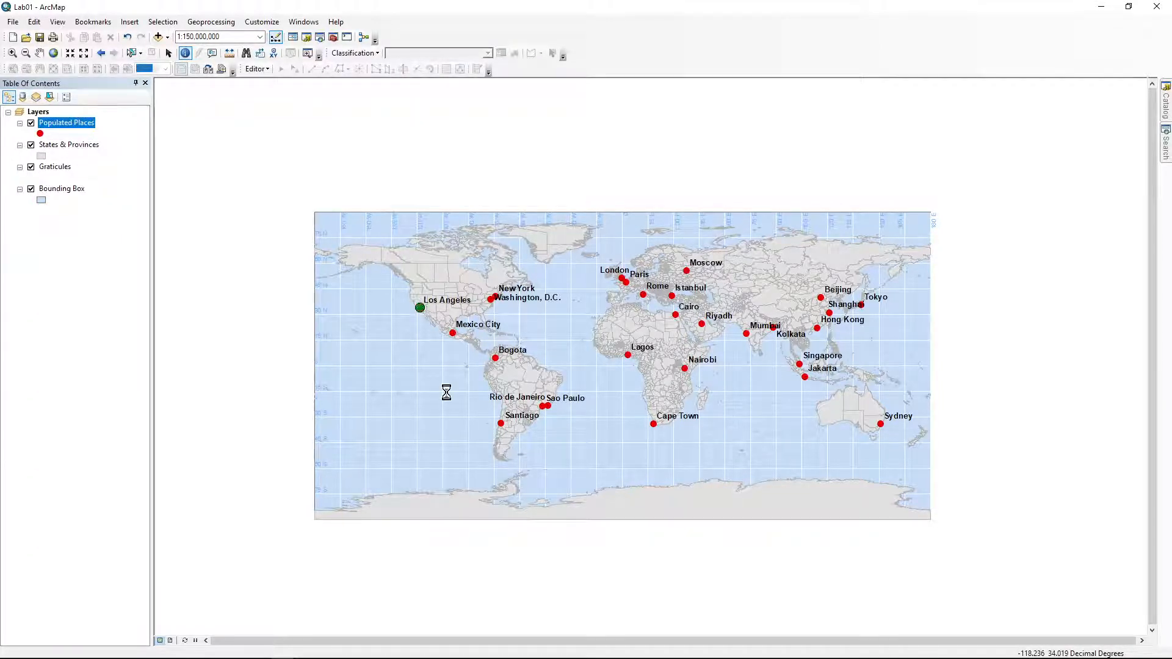
drag(871, 104, 822, 61)
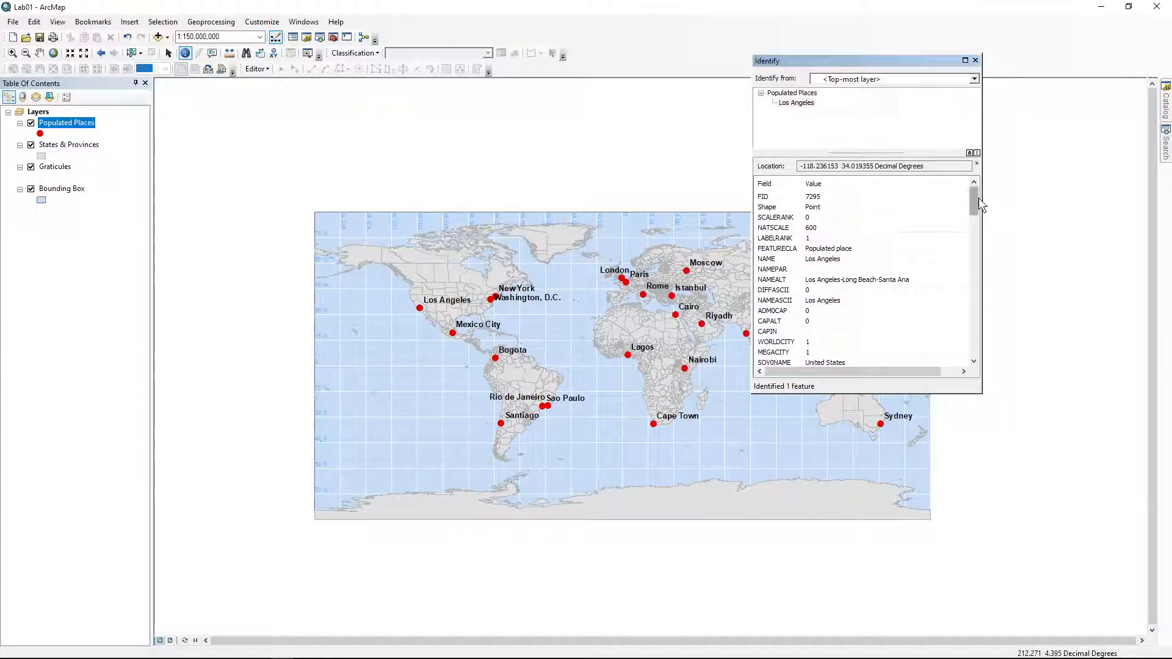
drag(975, 201, 972, 237)
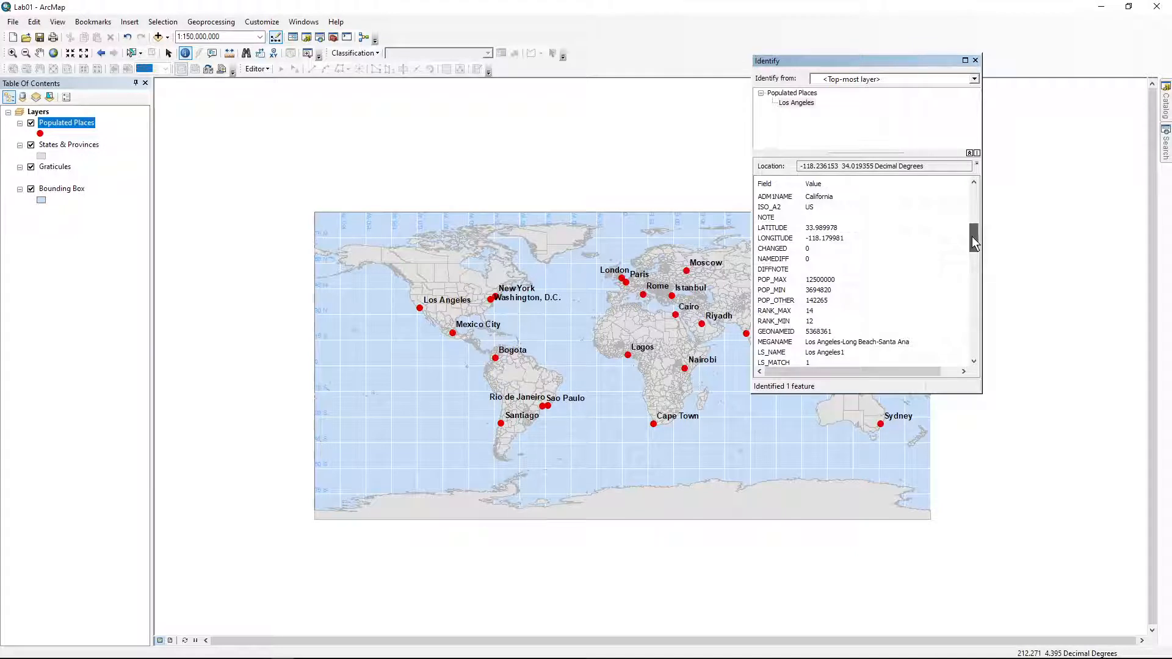
drag(972, 236, 976, 333)
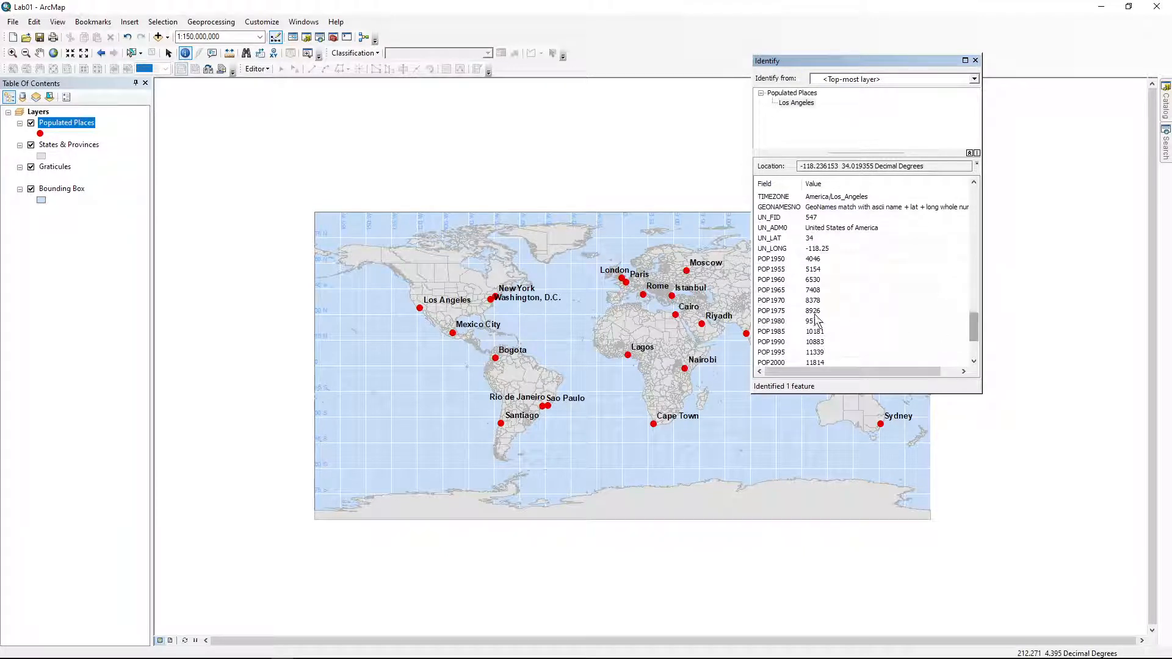
click(811, 271)
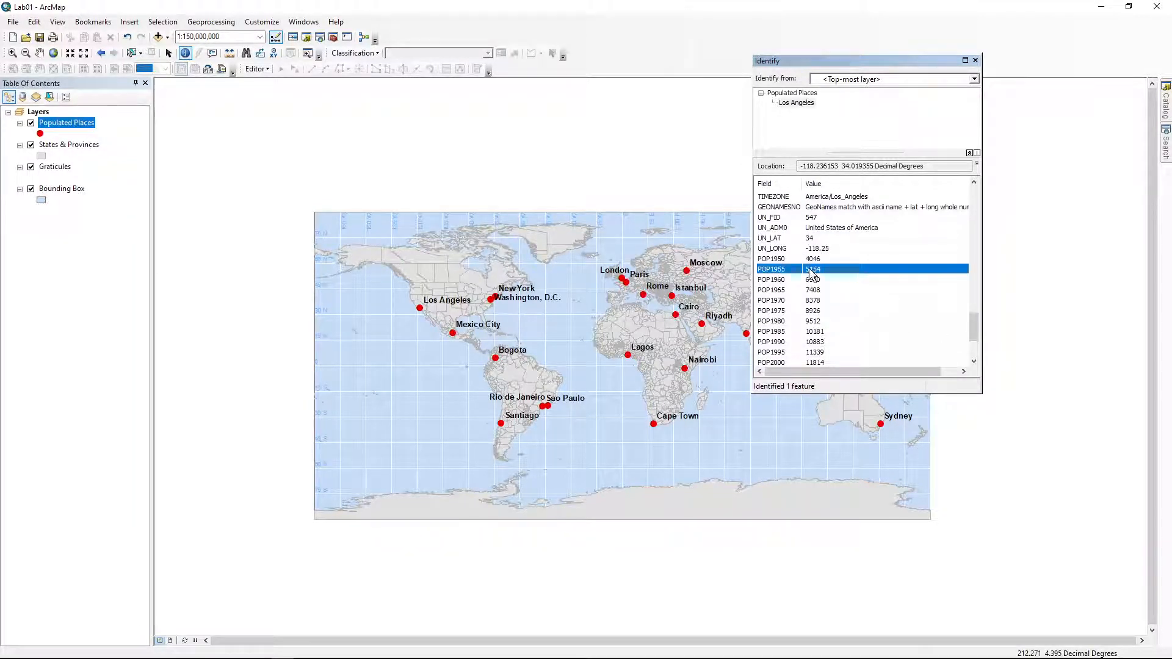
scroll(815, 283, down, 2)
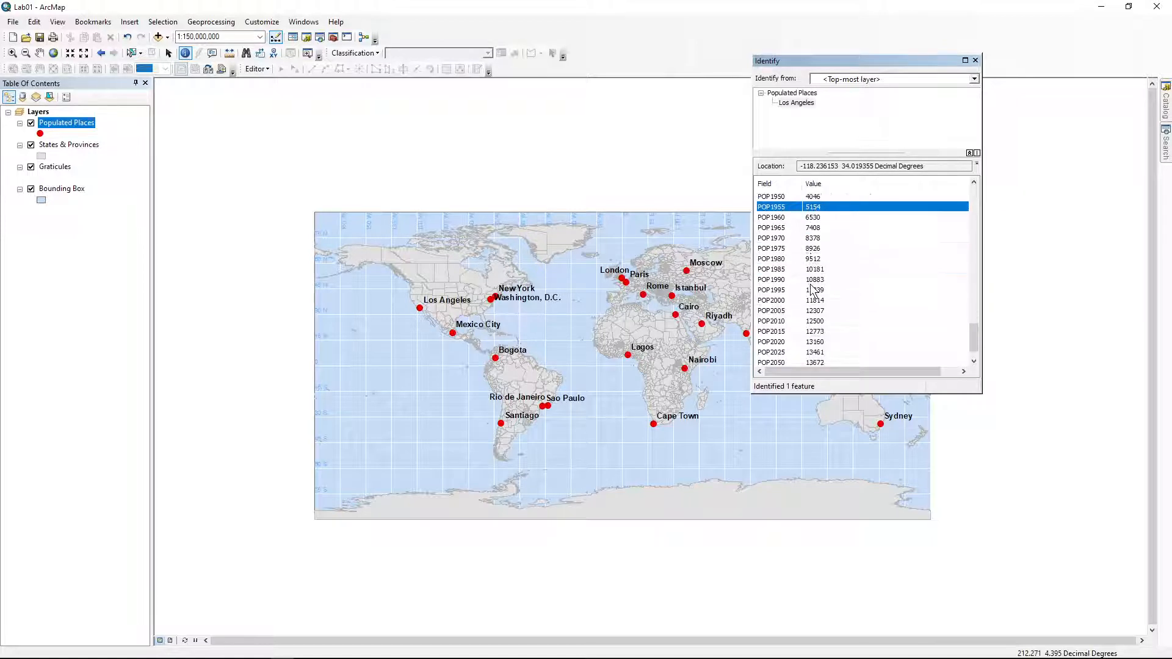
click(800, 360)
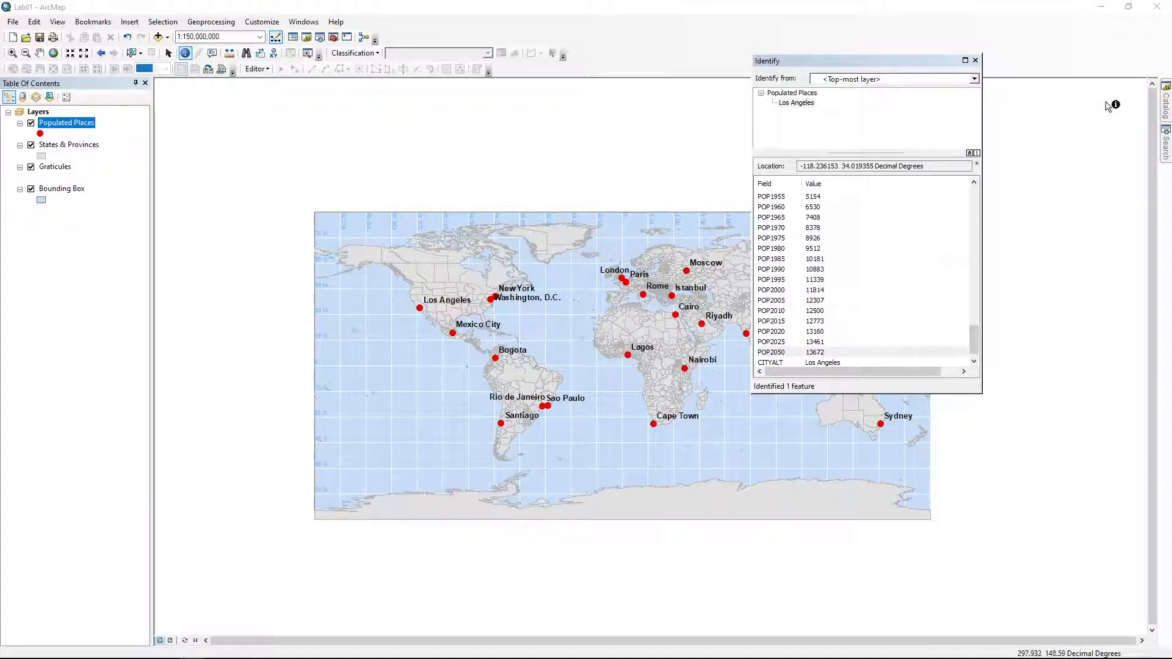
click(974, 60)
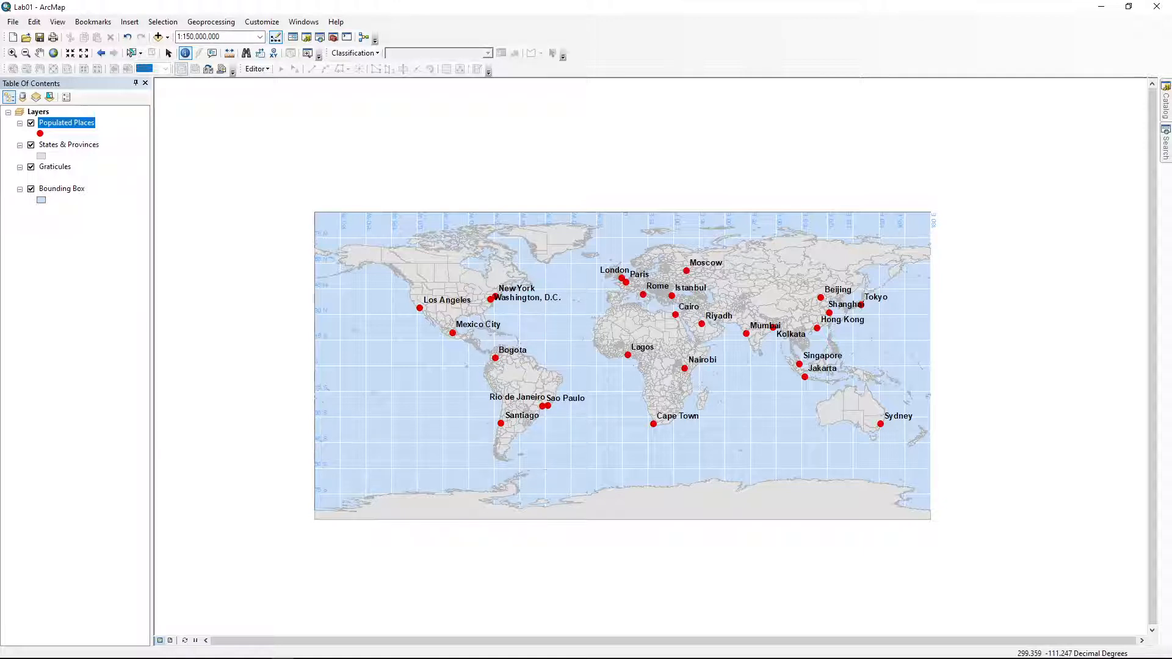
click(85, 148)
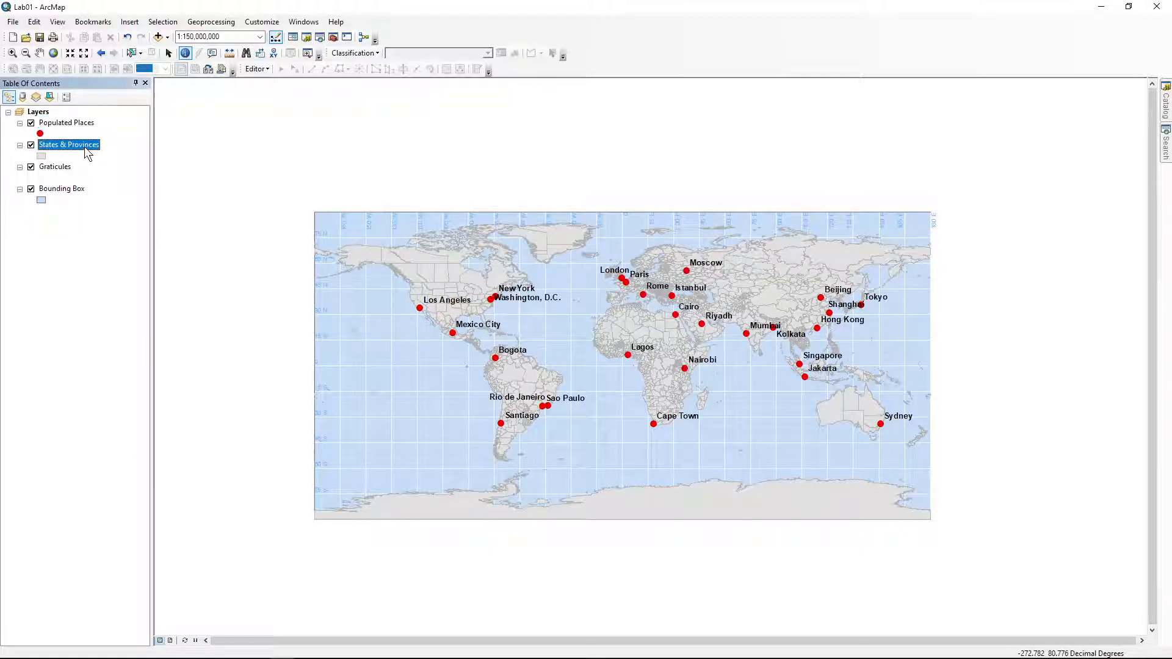
right_click(86, 149)
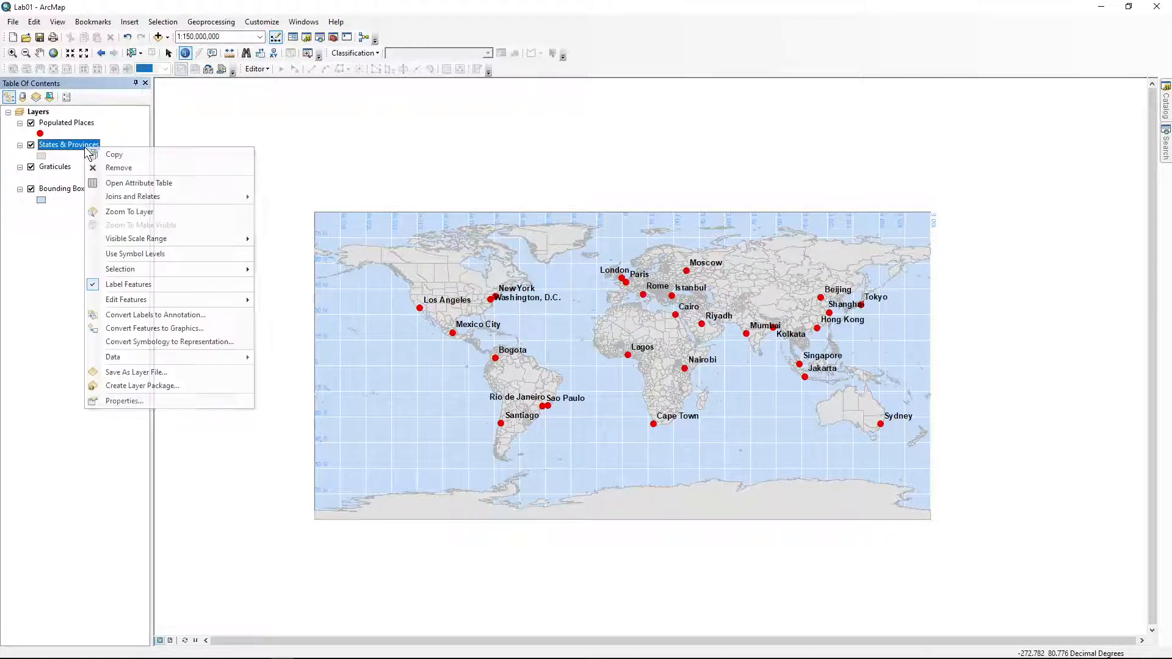
click(147, 405)
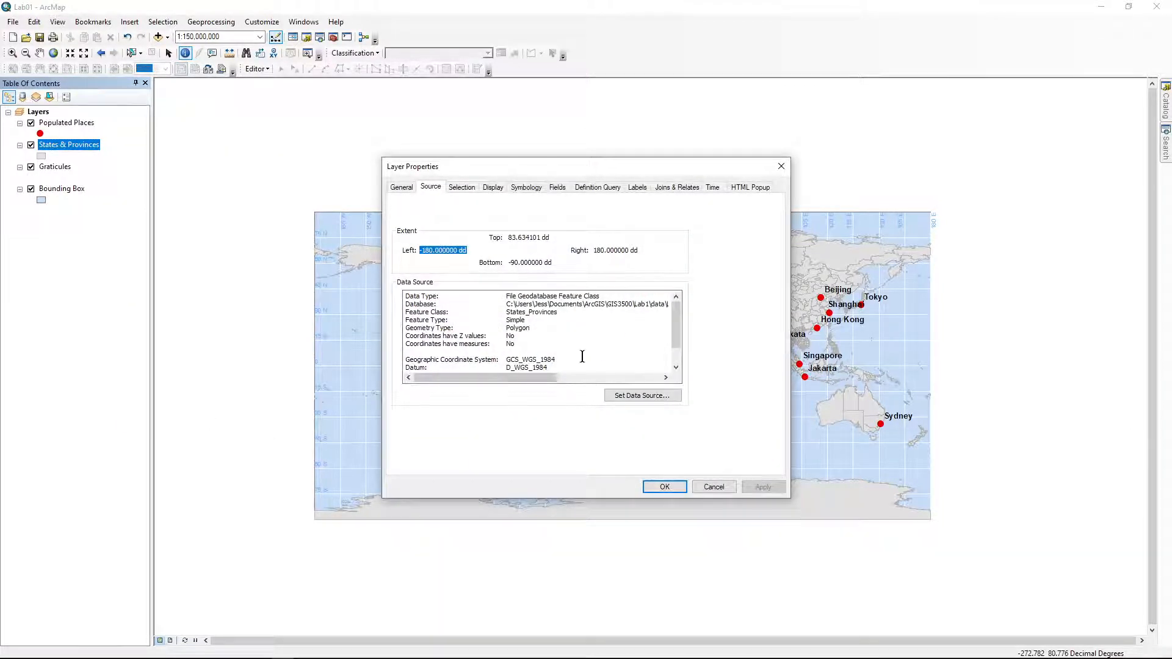
click(429, 189)
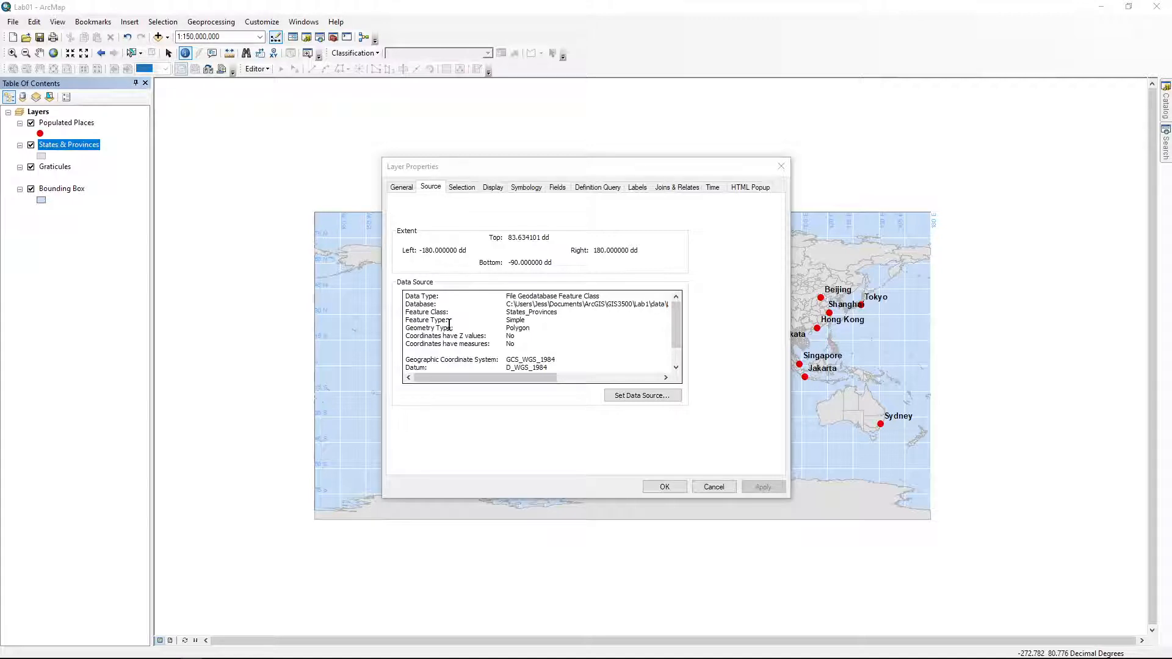
drag(404, 332, 541, 329)
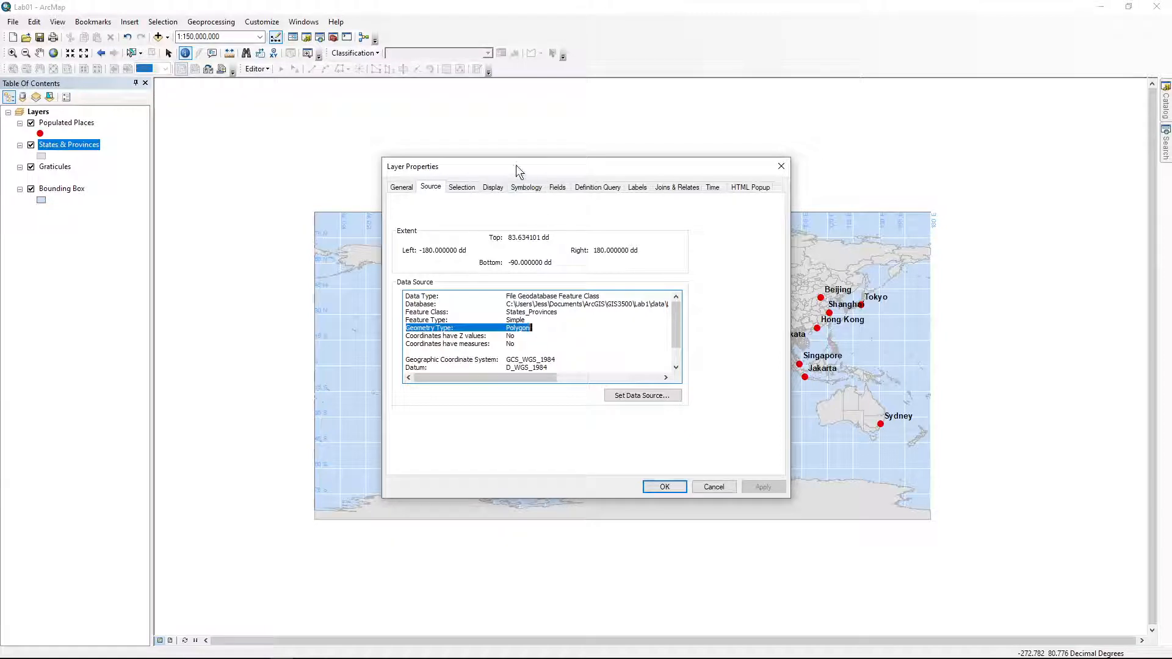
drag(515, 164, 651, 160)
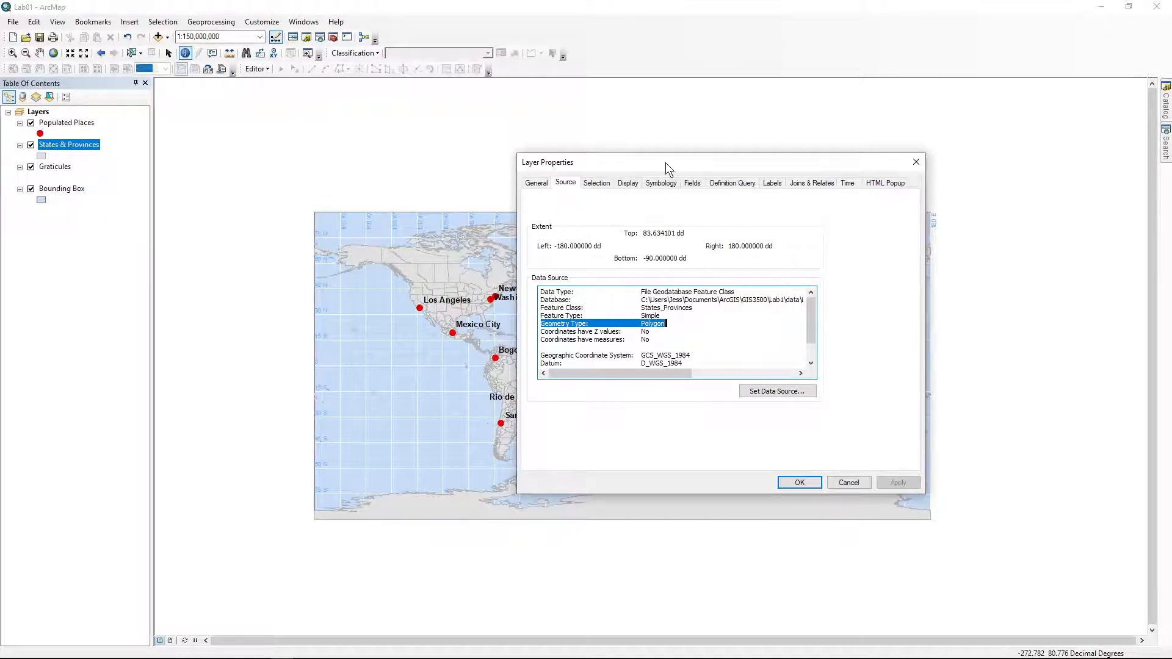
drag(666, 162, 511, 155)
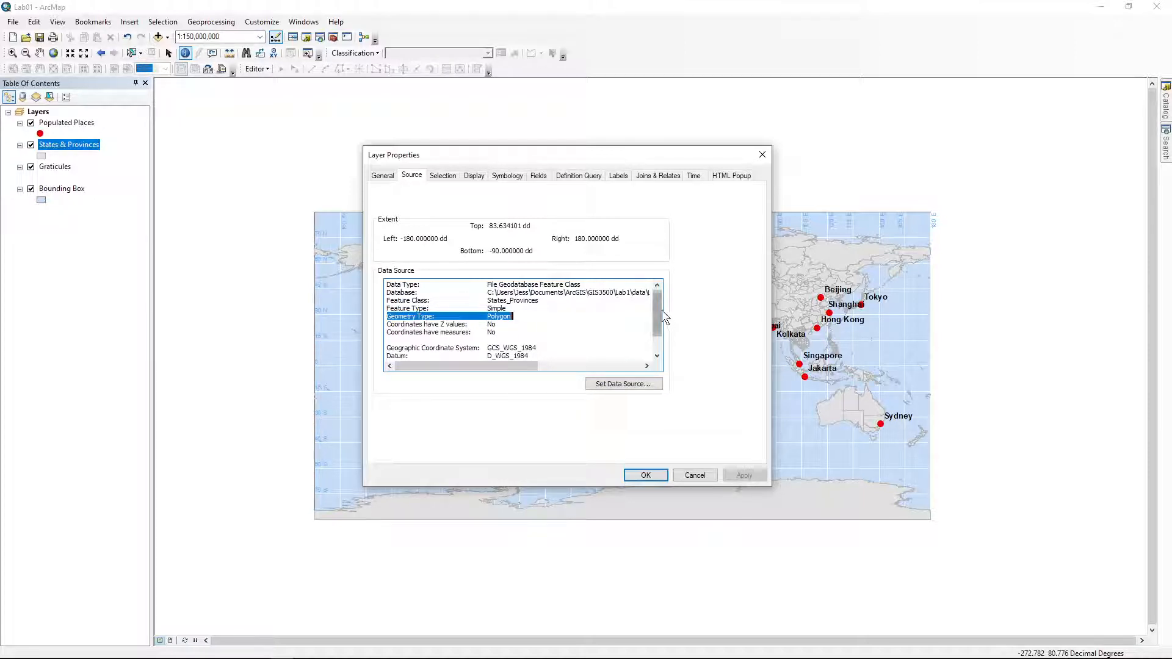
mouse_move(657, 306)
mouse_down()
mouse_move(655, 347)
mouse_move(648, 287)
mouse_up()
drag(557, 301, 381, 308)
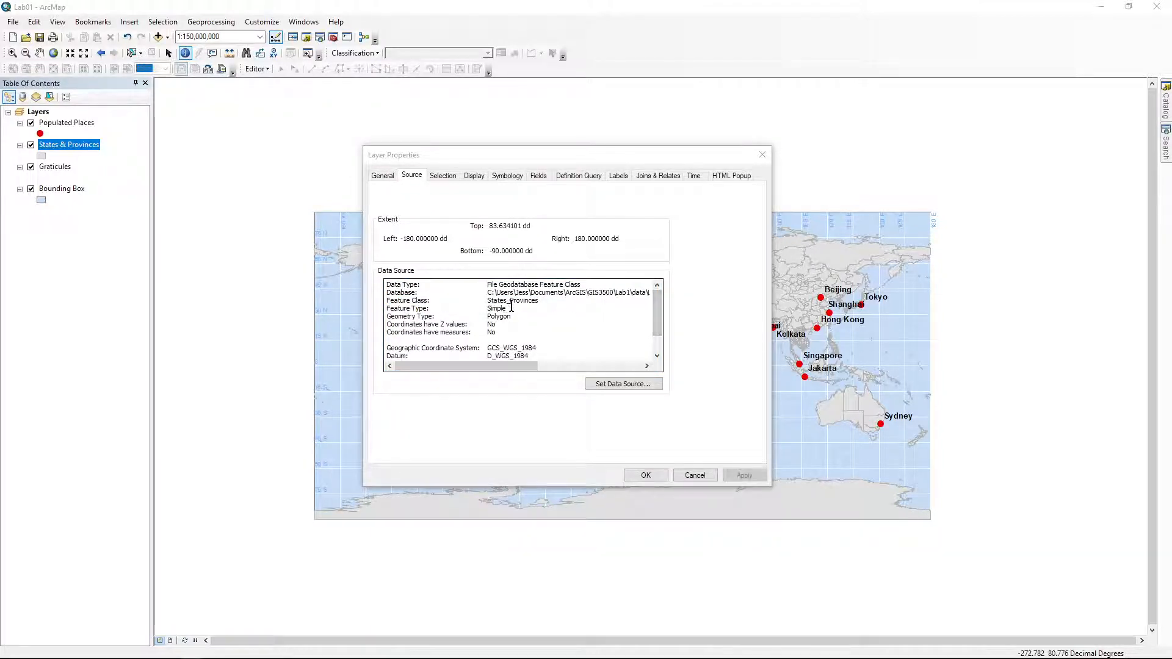
Rename the States & Provinces layer to 'State and province boundary' and reopen its Layer Properties
click(375, 176)
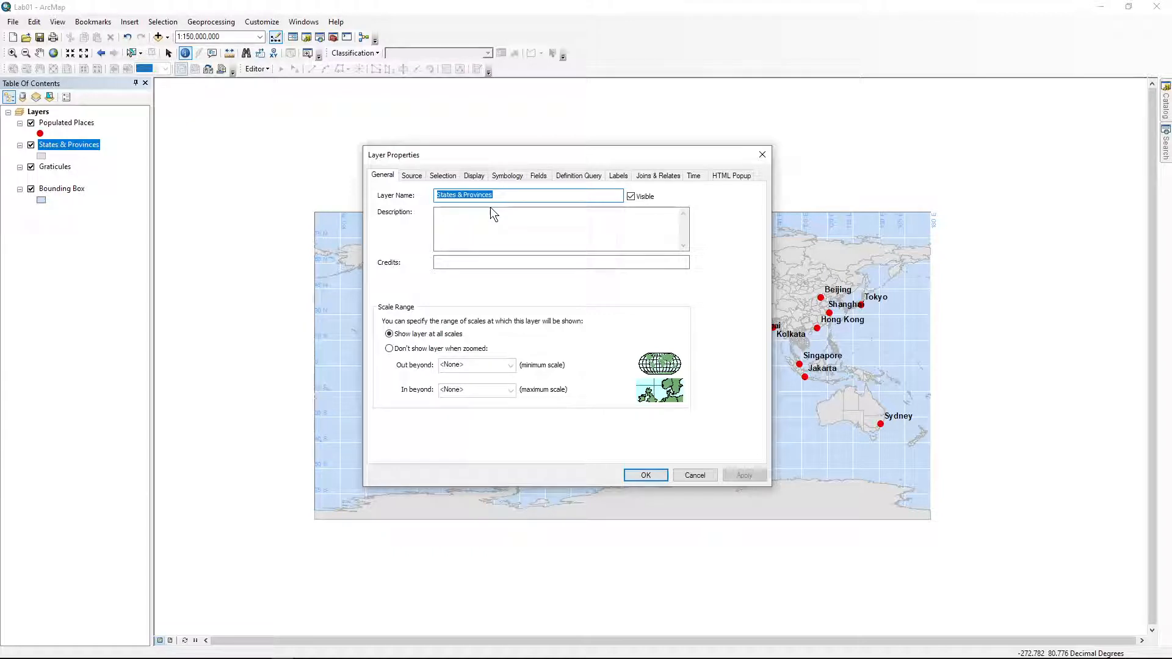
text(Stat)
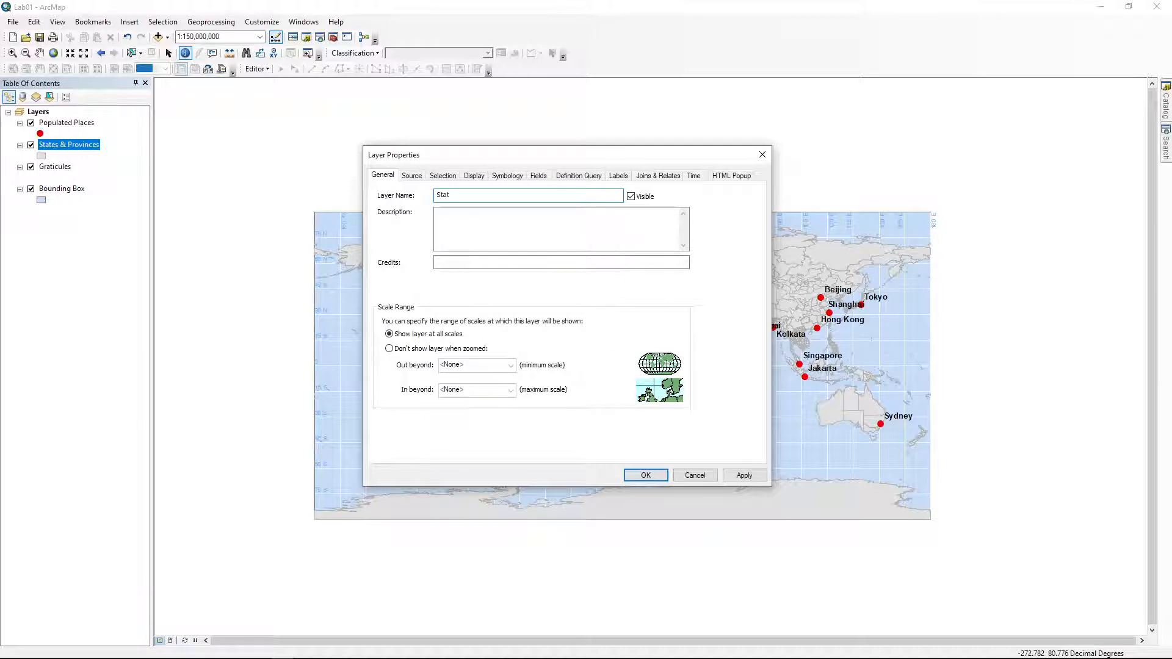
text(e and province)
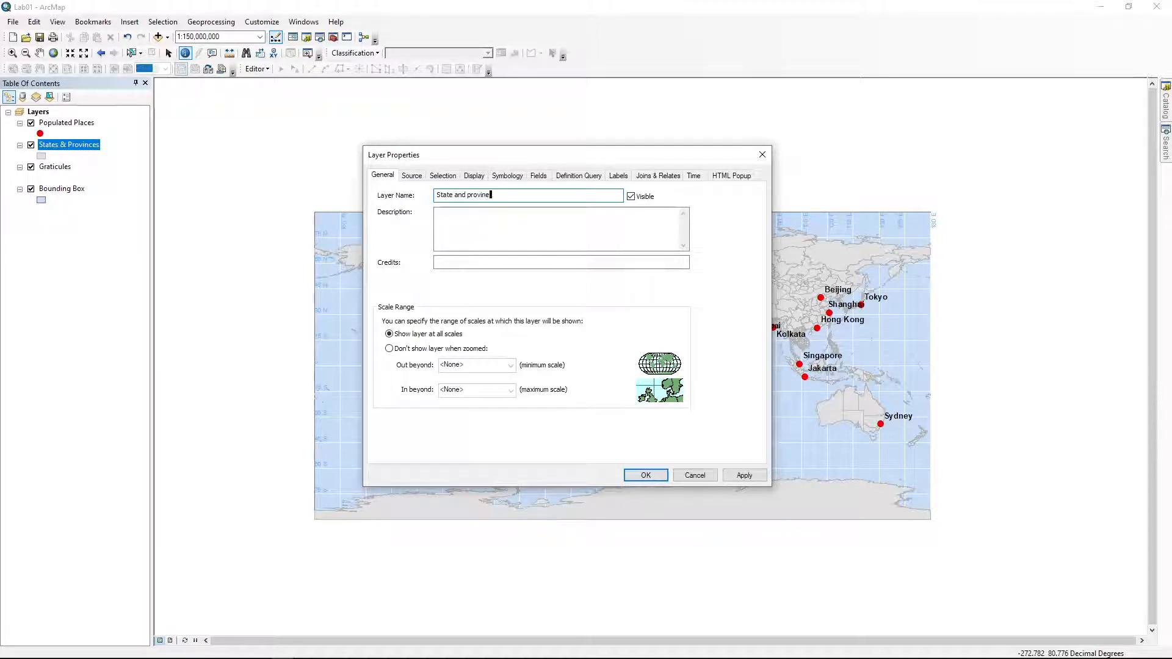
text( boundary)
key(Return)
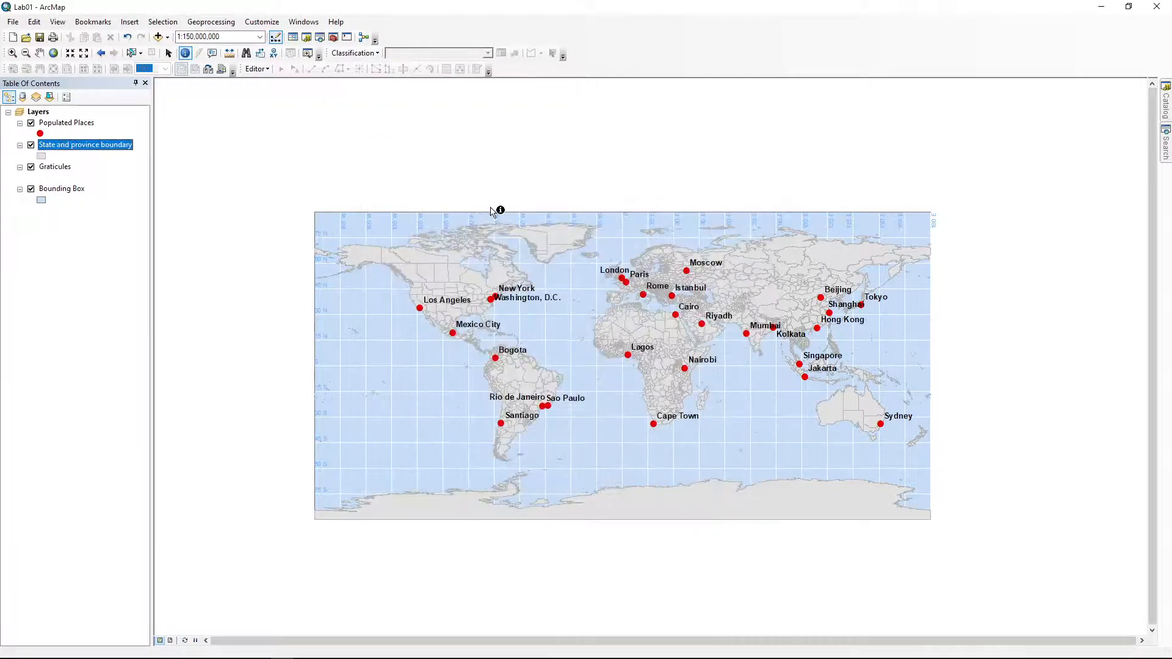
right_click(82, 145)
click(155, 399)
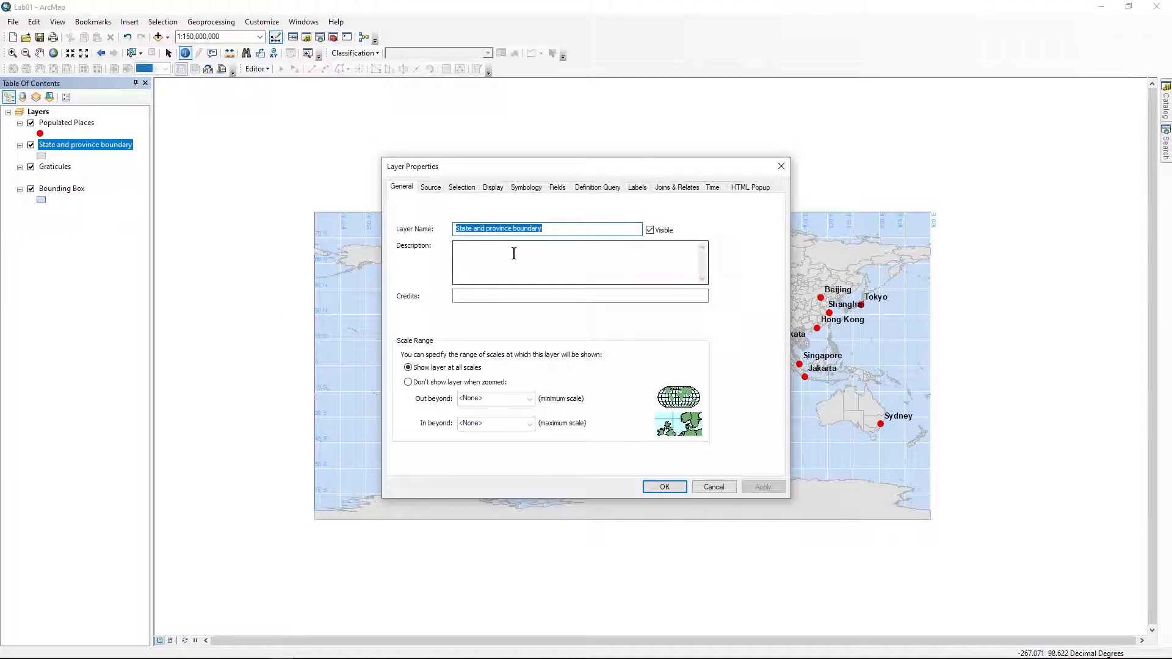
Confirm on the Source tab that the layer uses the States_Provinces feature class, then cancel
click(431, 190)
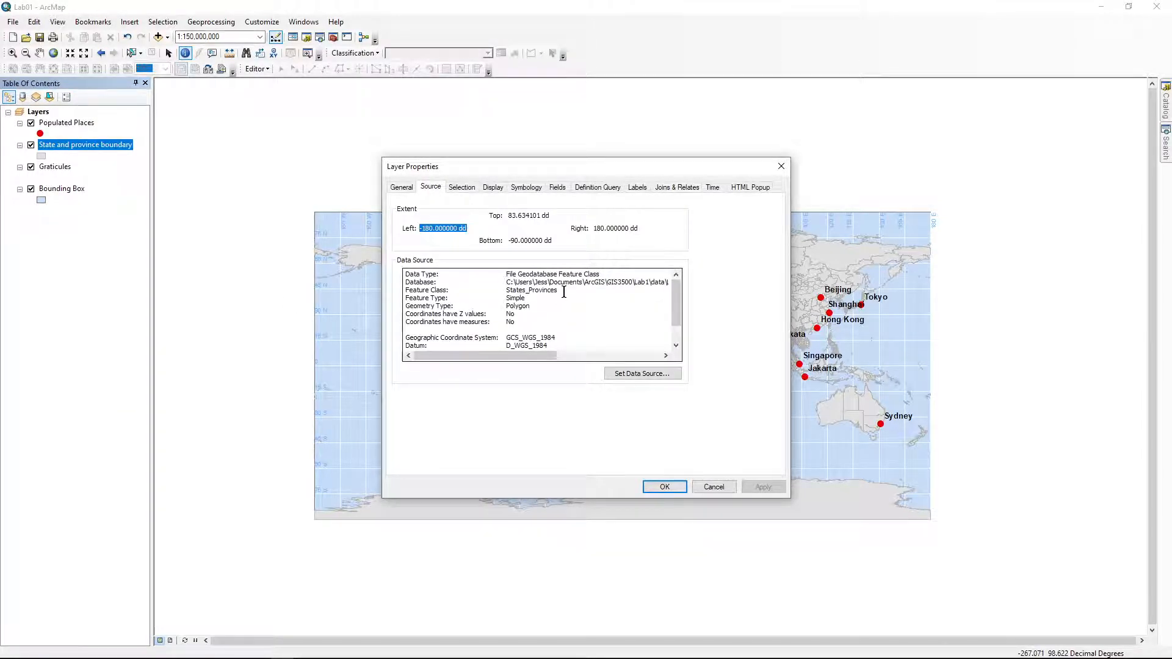
drag(558, 290, 404, 295)
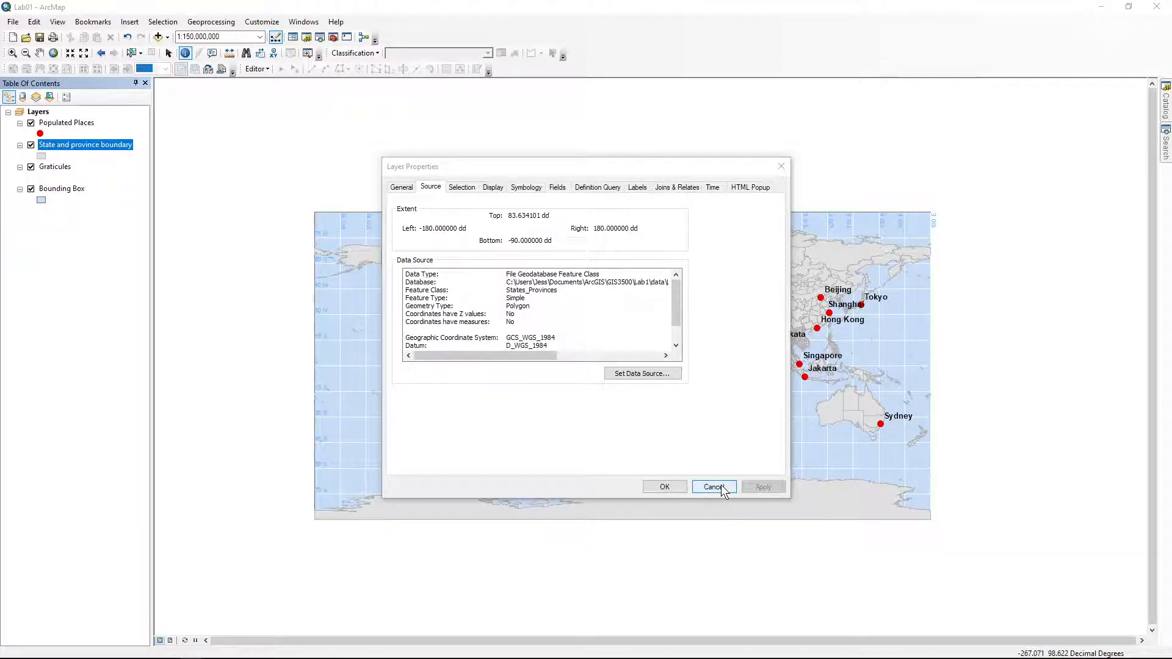
click(393, 190)
click(394, 192)
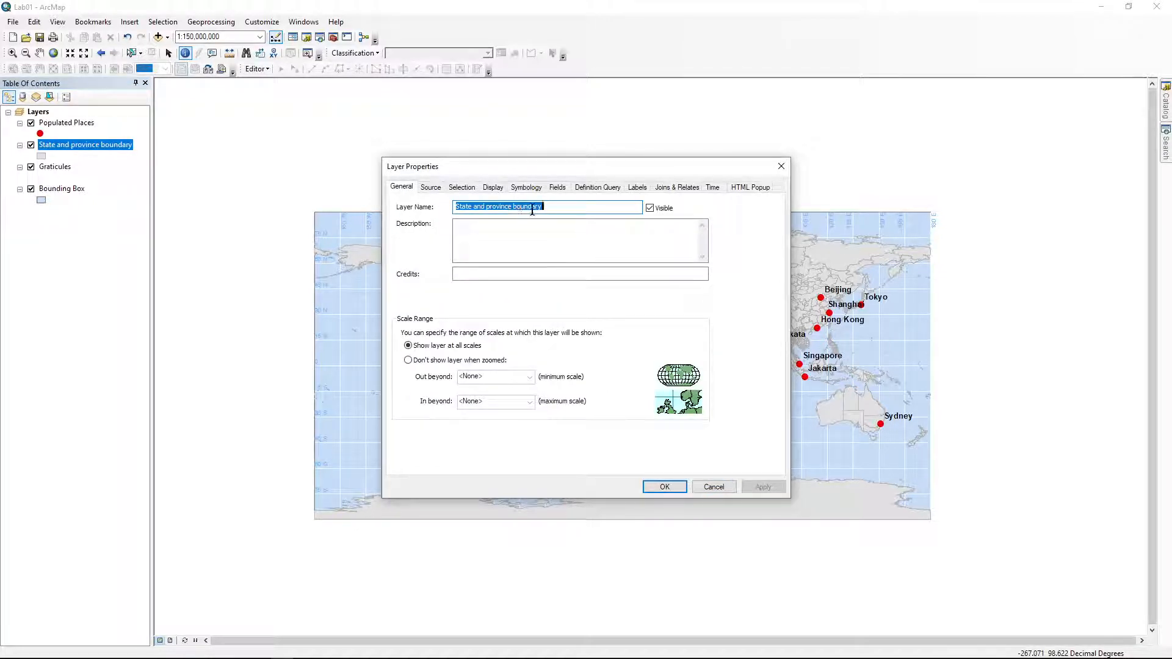
click(430, 188)
drag(508, 290, 558, 290)
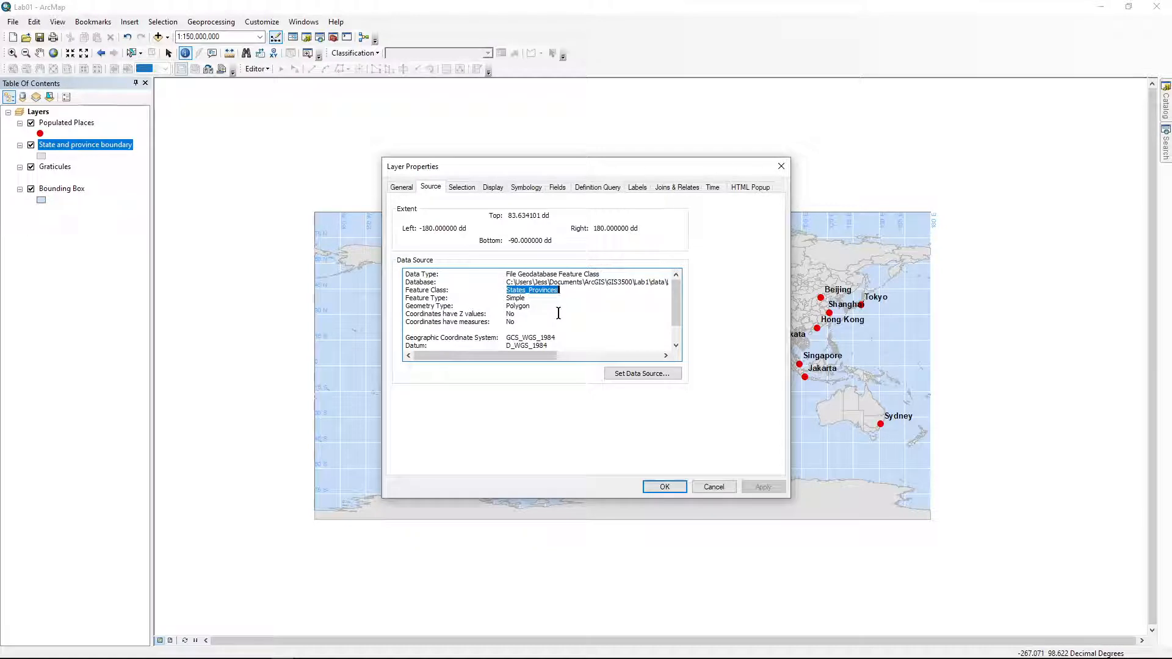
click(715, 487)
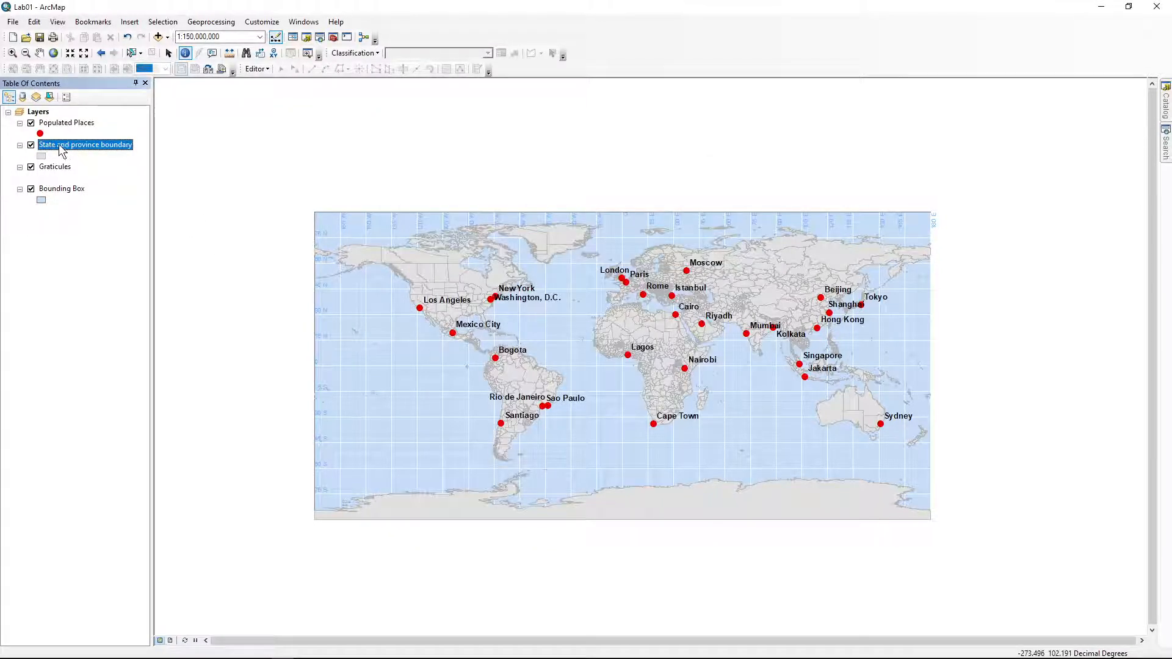
right_click(106, 146)
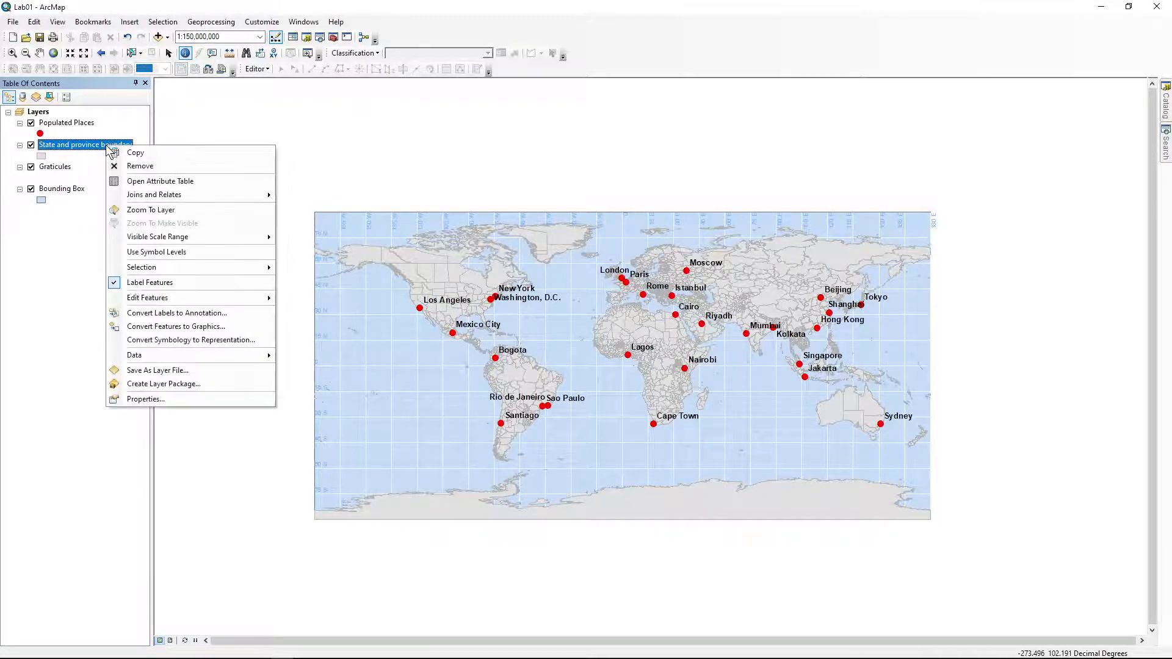
click(138, 403)
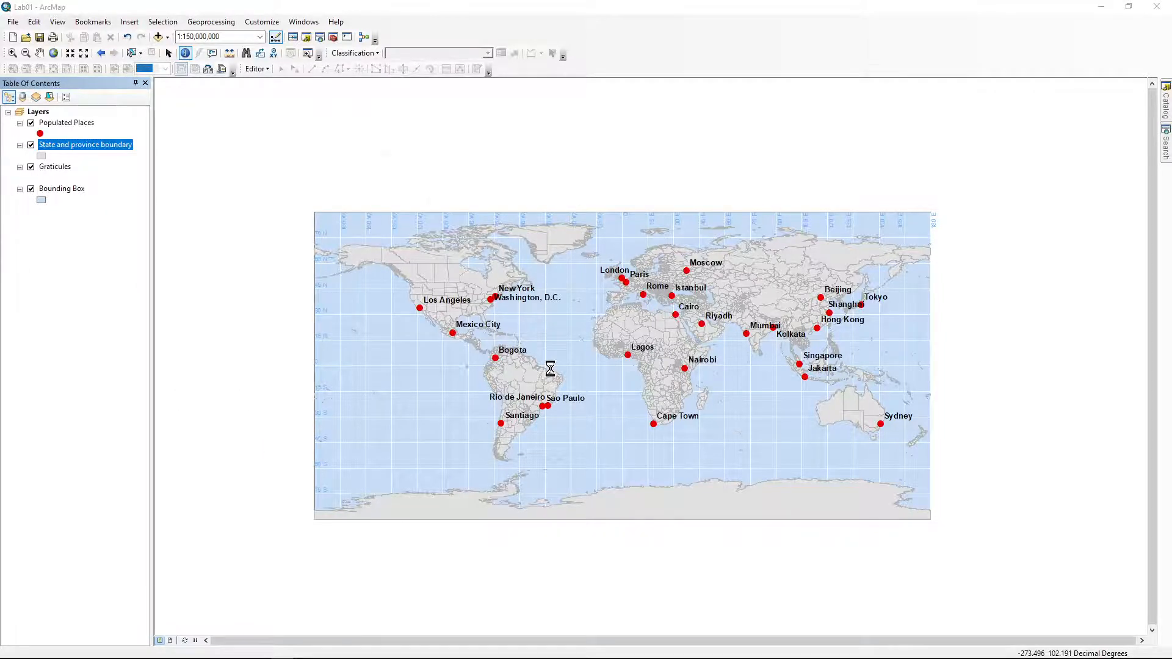
drag(653, 318, 521, 305)
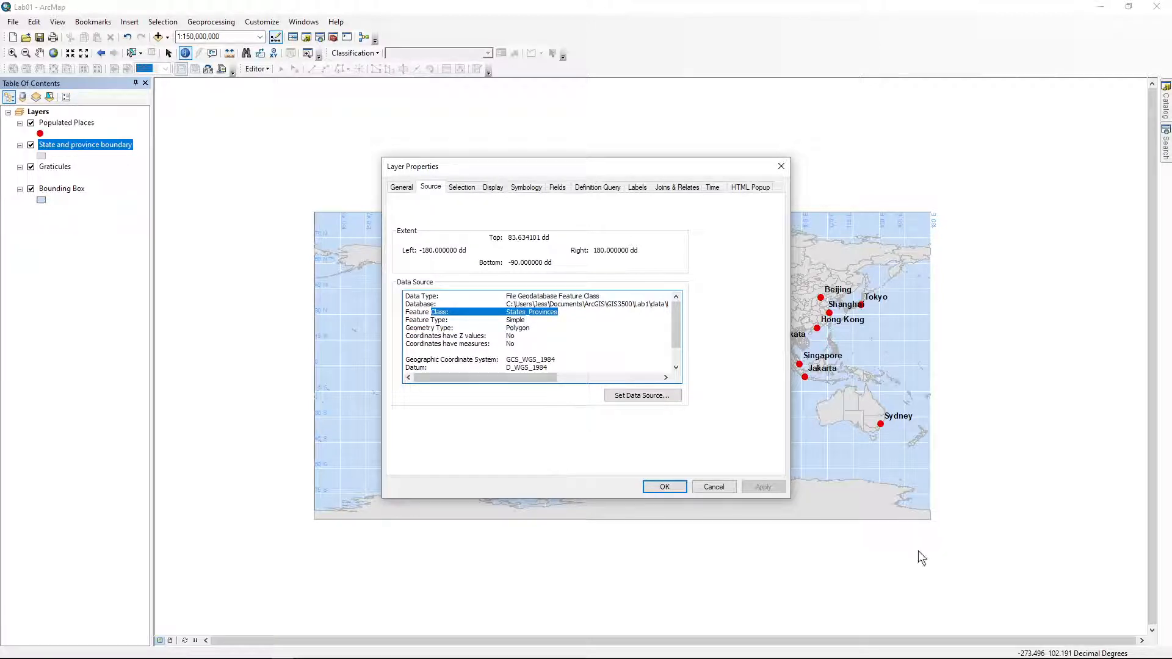
click(712, 487)
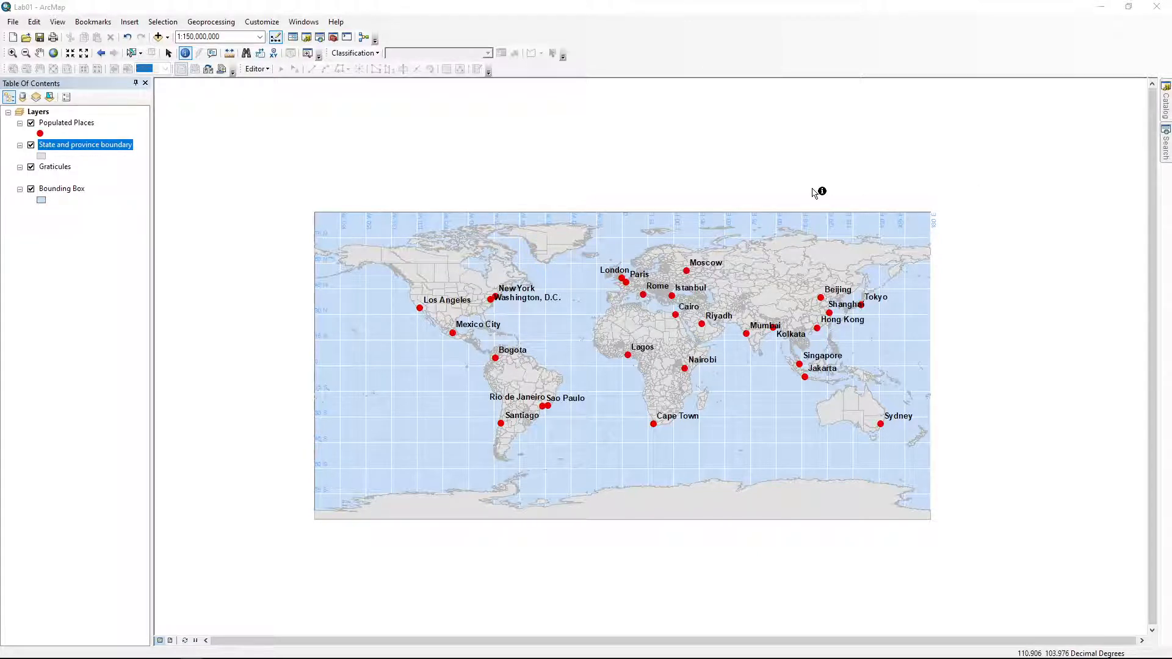
click(12, 54)
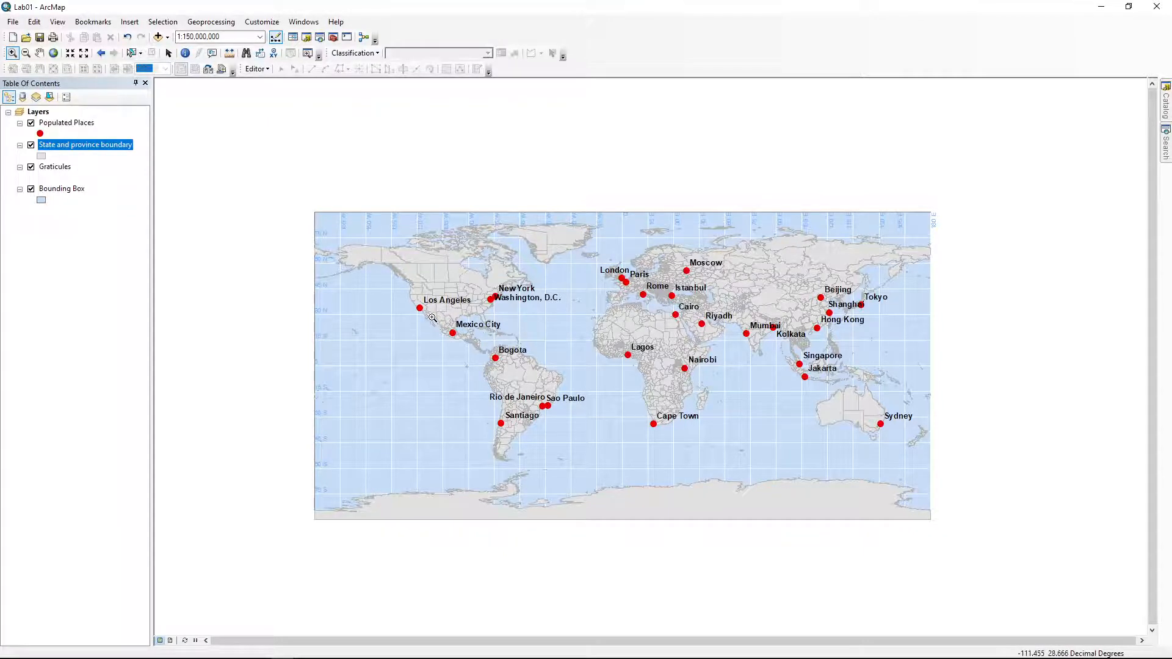
drag(435, 314, 517, 368)
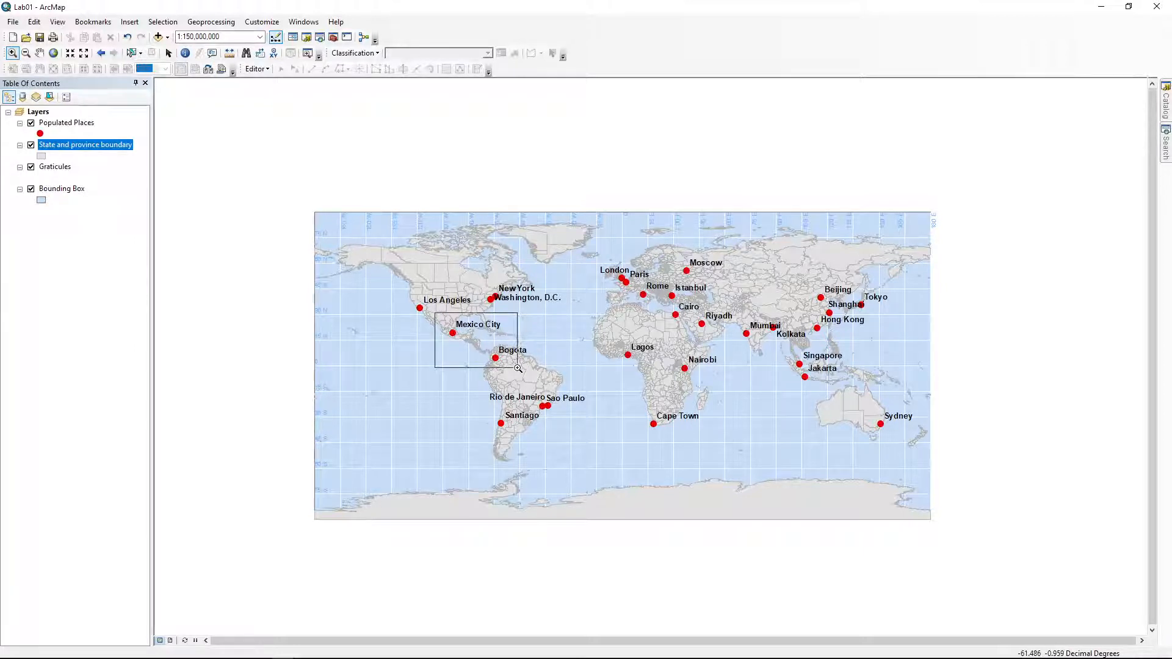
drag(518, 368, 518, 368)
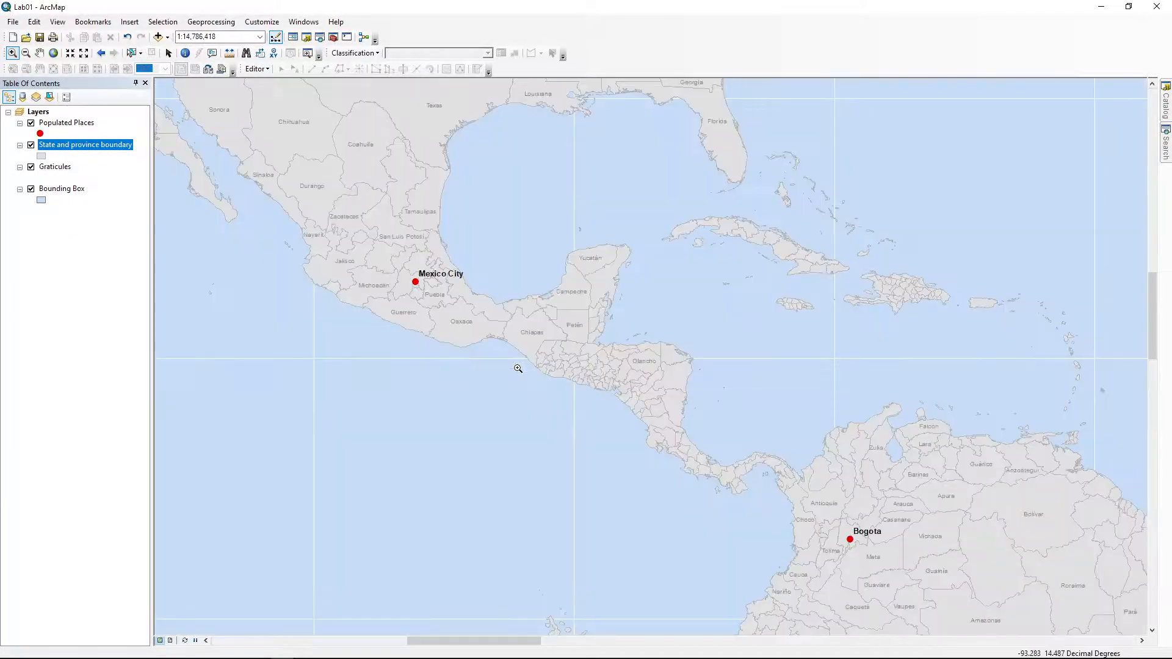
click(101, 53)
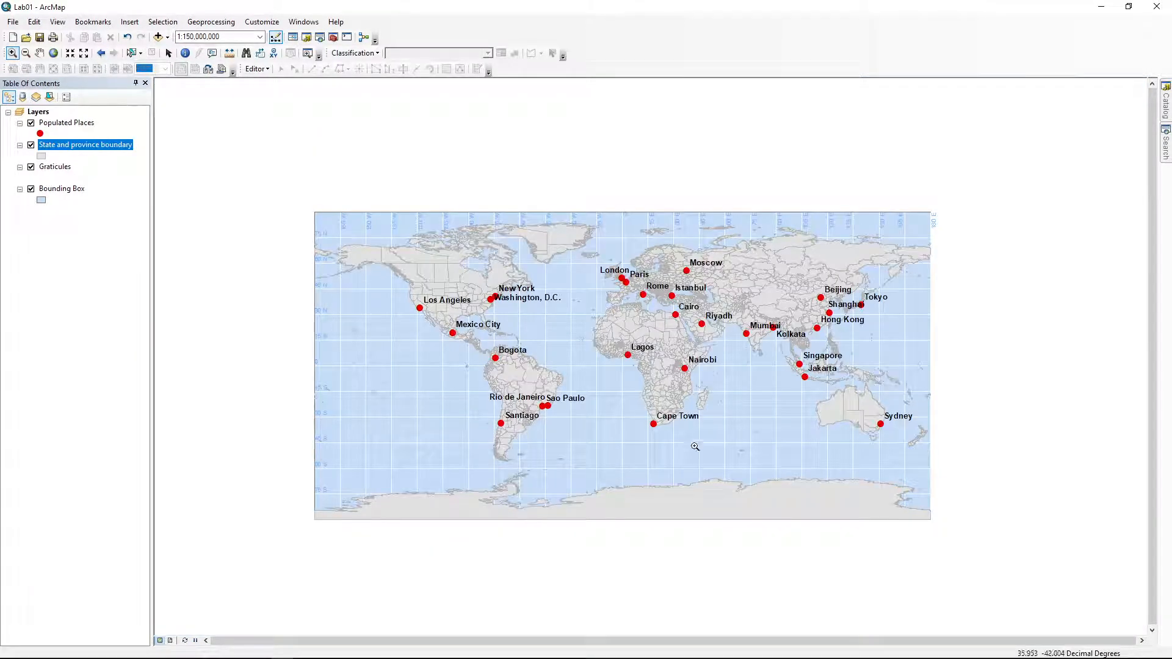
drag(643, 409, 672, 436)
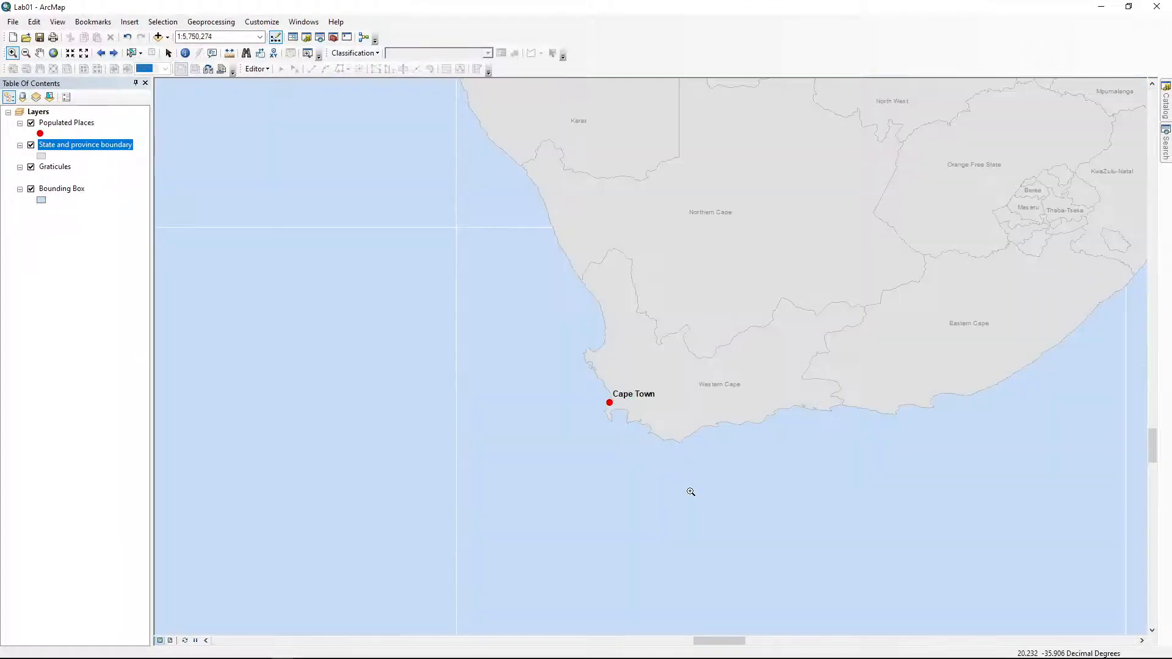
click(102, 52)
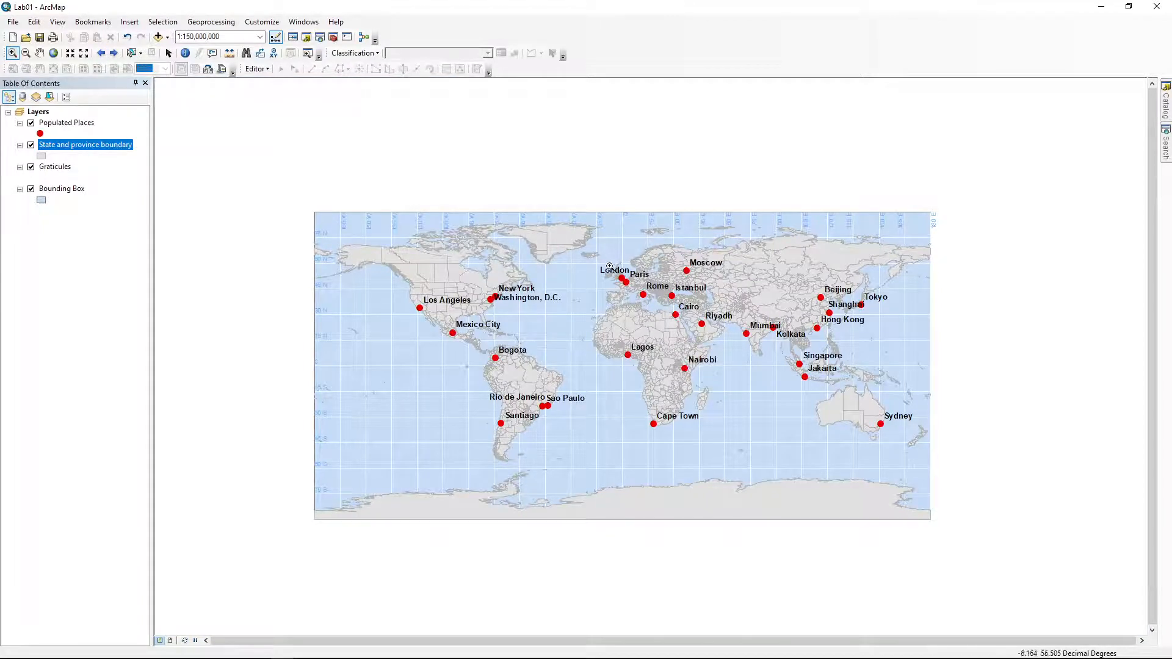
drag(613, 272, 661, 317)
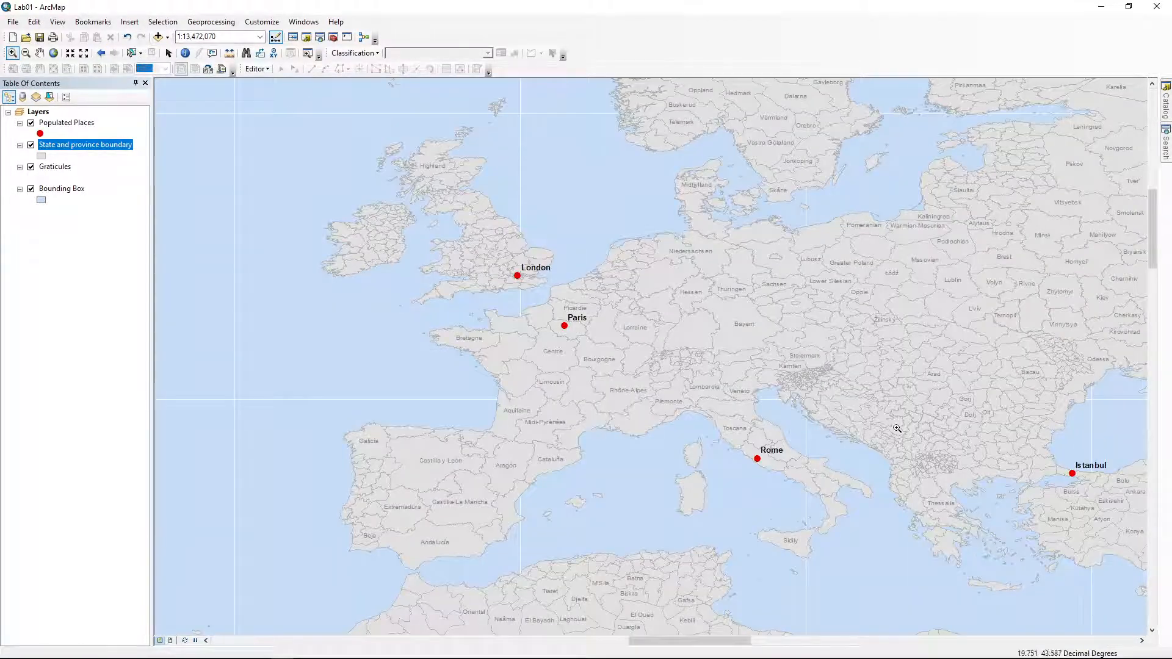
drag(896, 429, 903, 433)
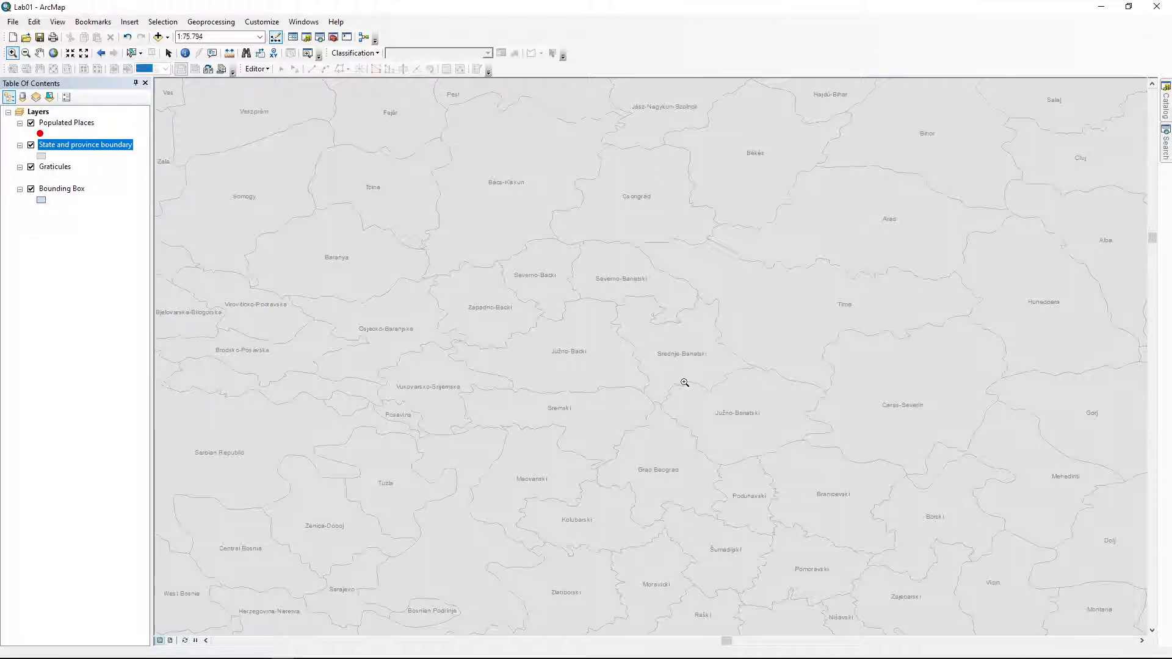
click(101, 53)
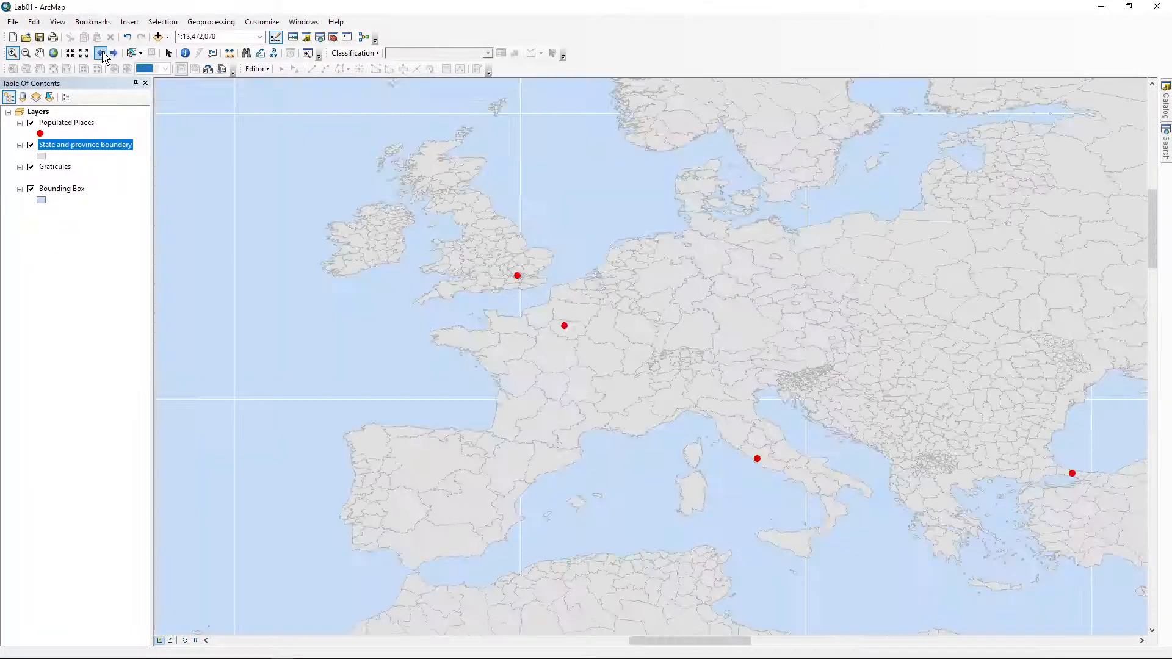
click(101, 53)
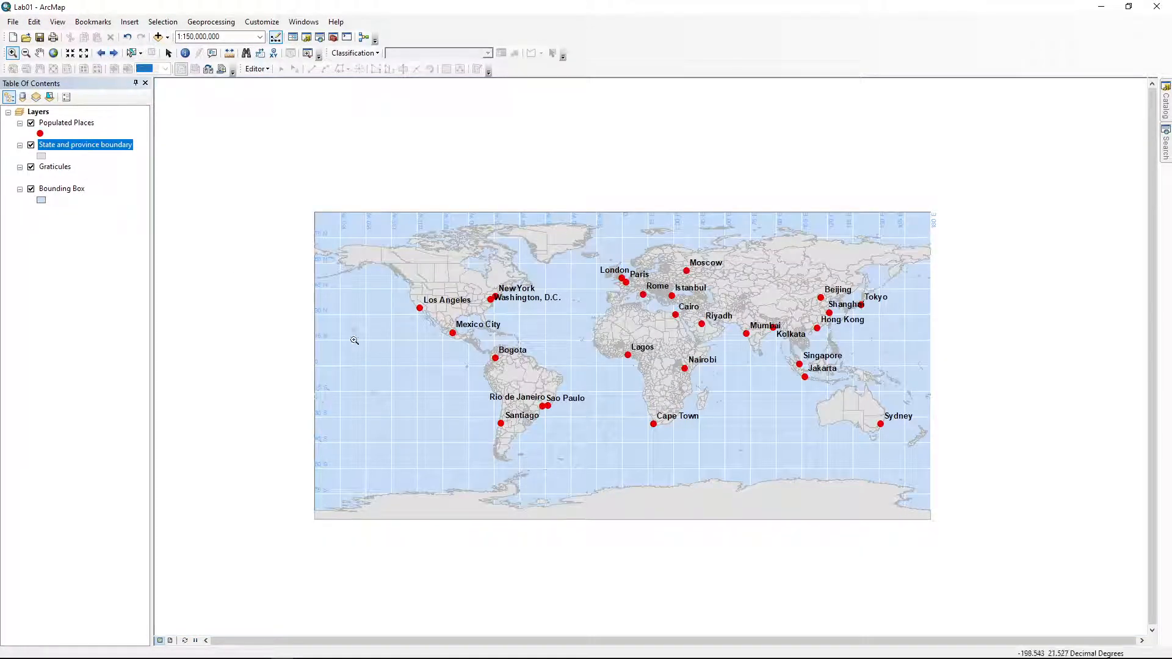
Pan the map north to centre Mexico and the Gulf of Mexico at 1:12,500,000
drag(437, 321, 513, 371)
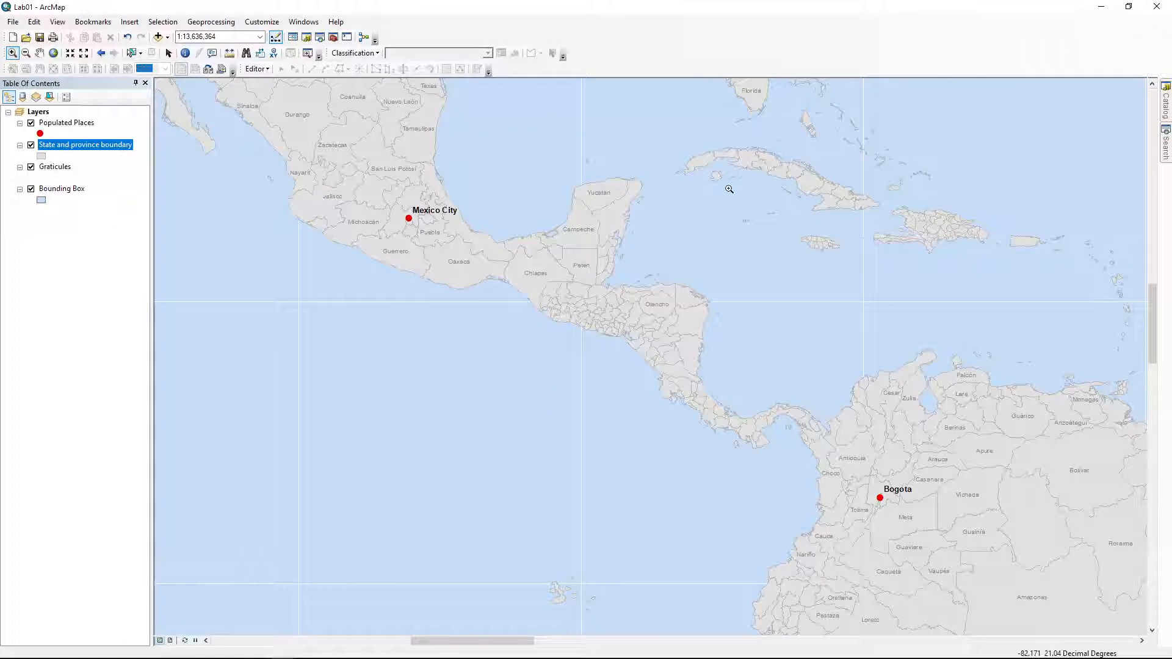
click(55, 54)
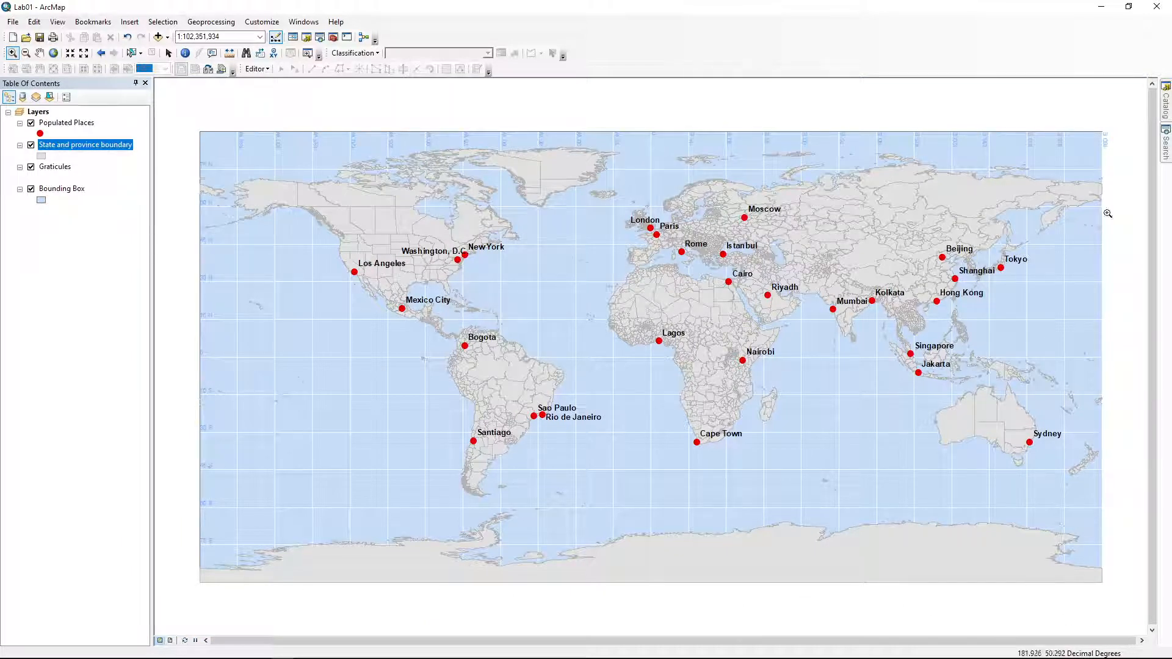
click(101, 53)
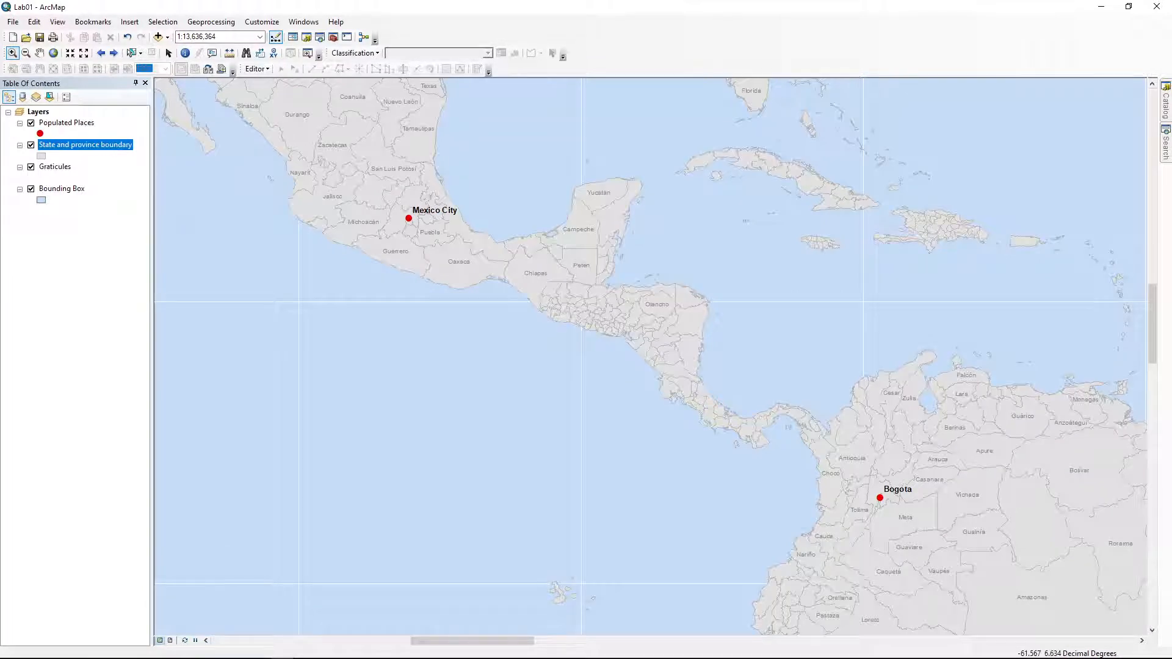
scroll(651, 356, down, 3)
scroll(650, 356, up, 3)
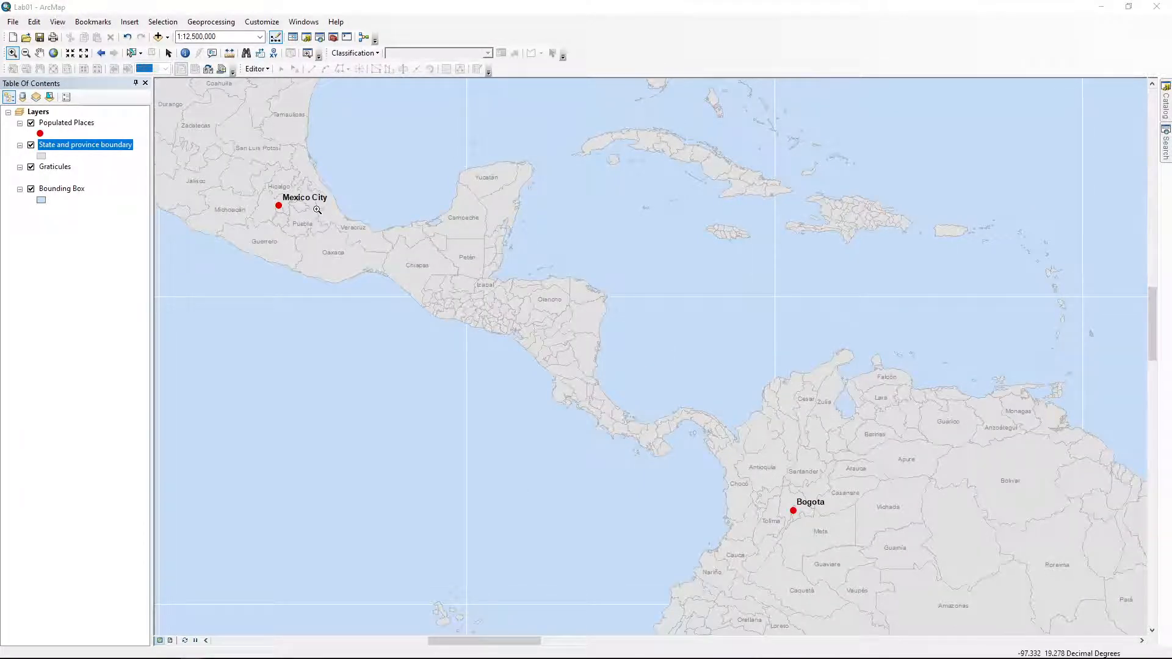
click(39, 53)
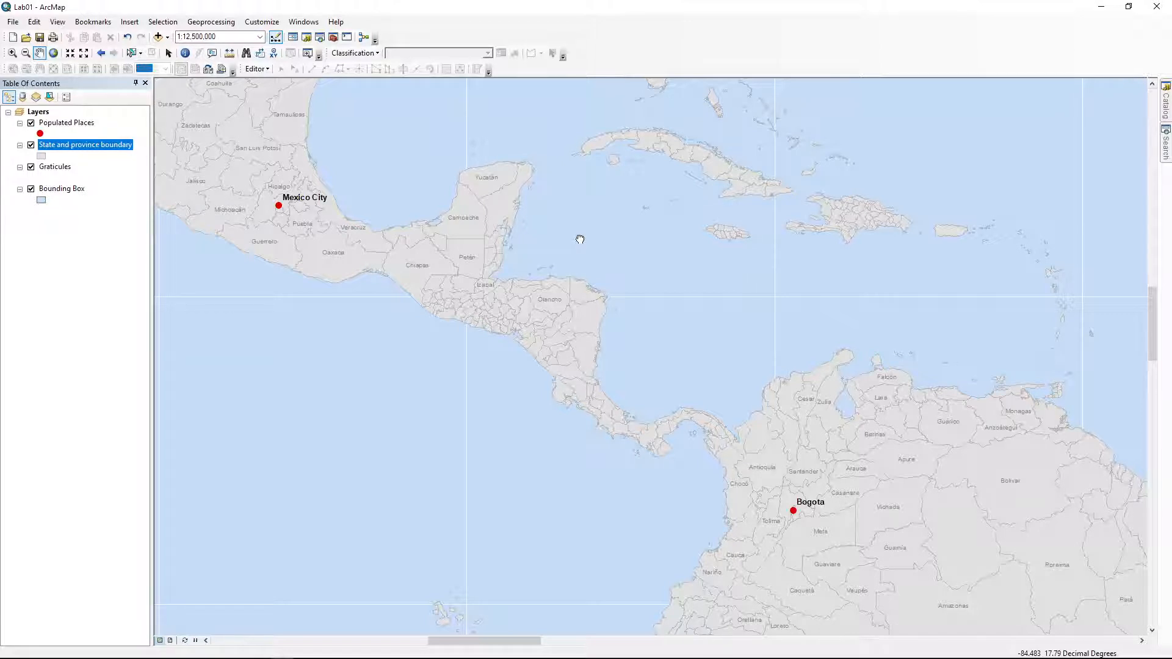
drag(580, 239, 782, 456)
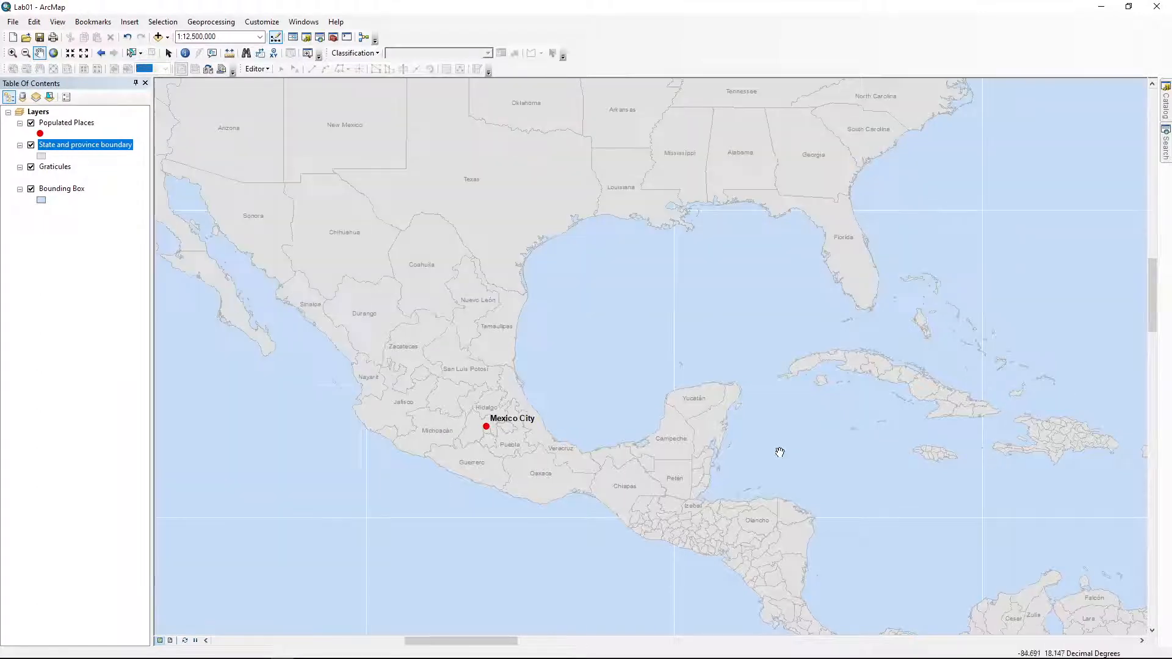
drag(651, 405, 662, 343)
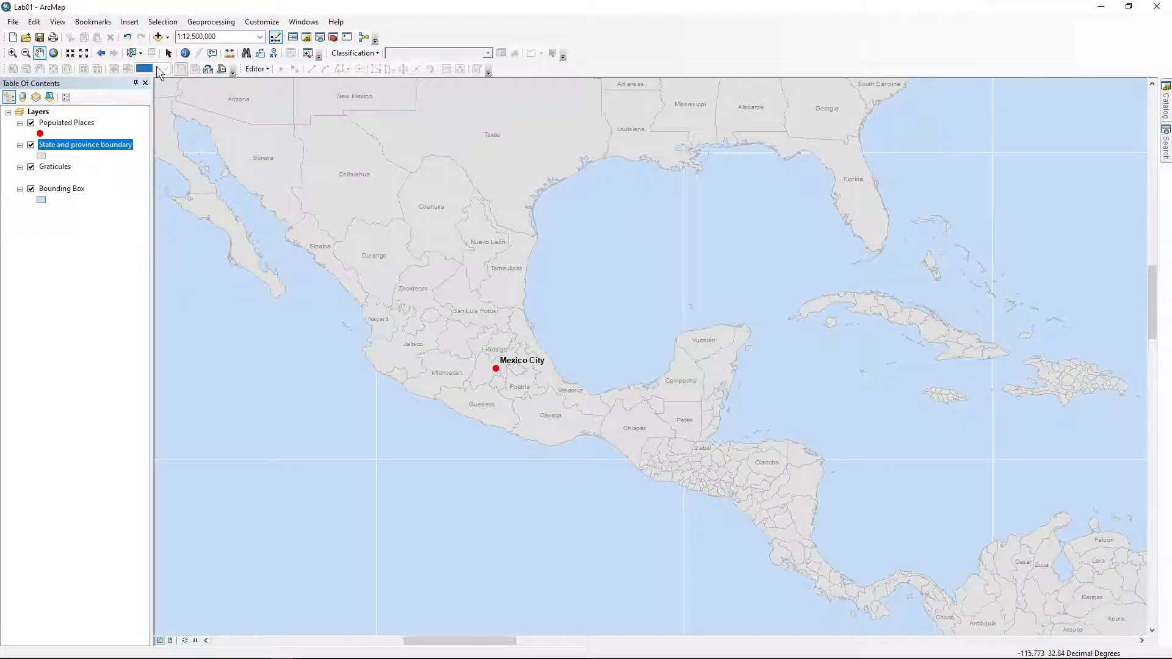
click(185, 52)
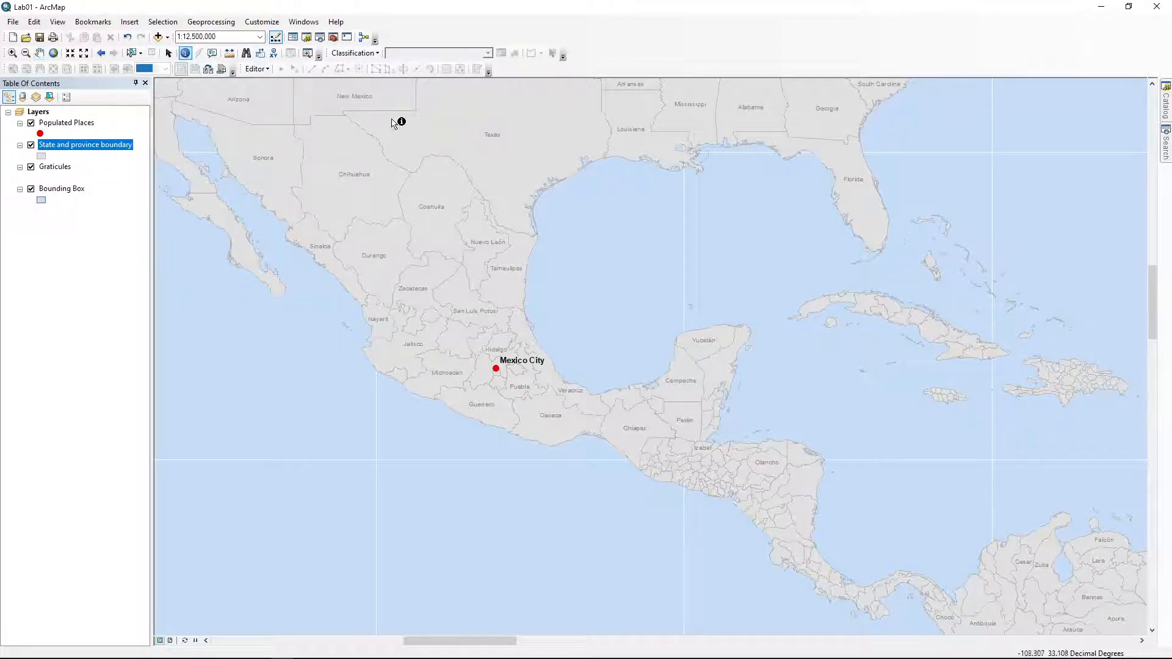
click(467, 161)
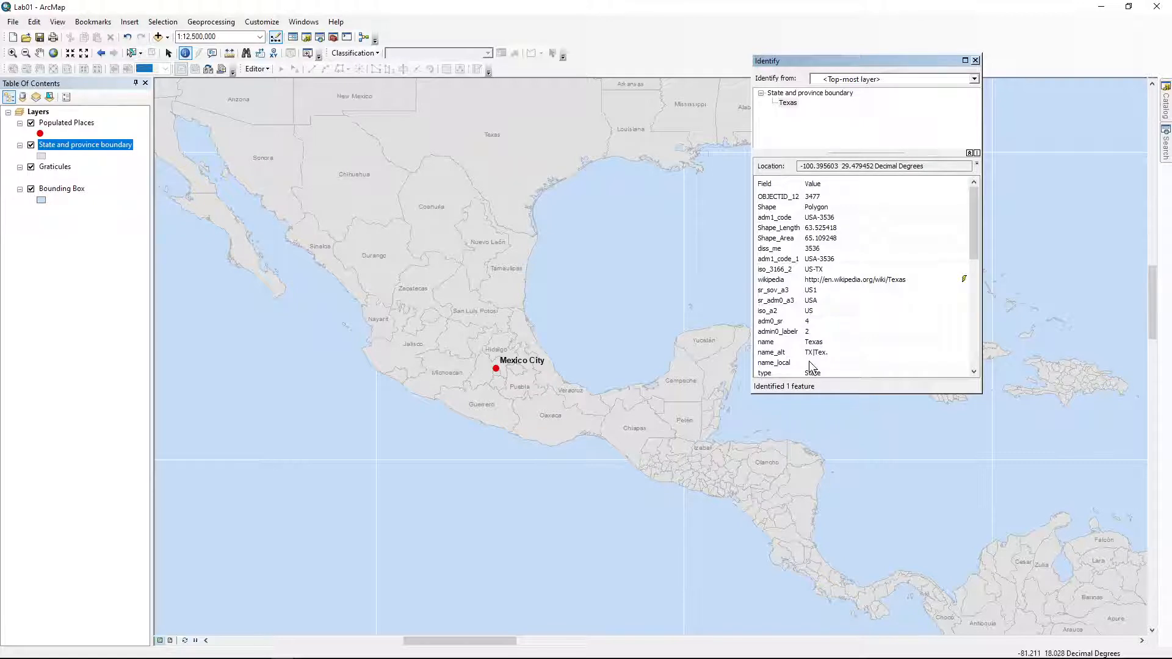
click(976, 61)
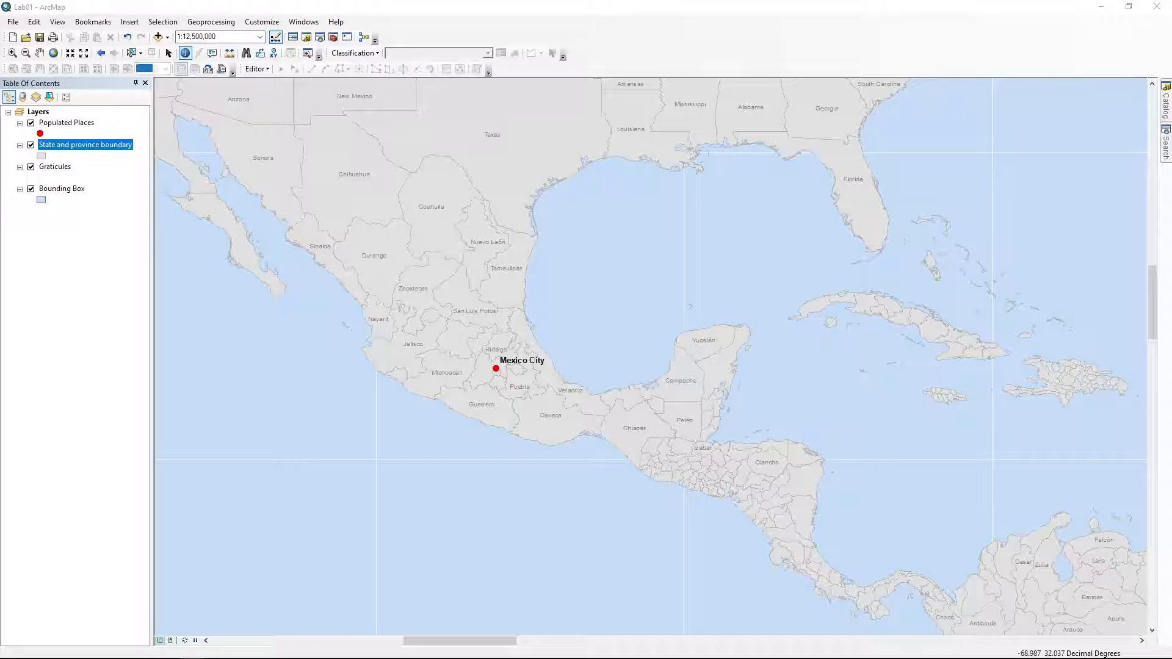
click(168, 54)
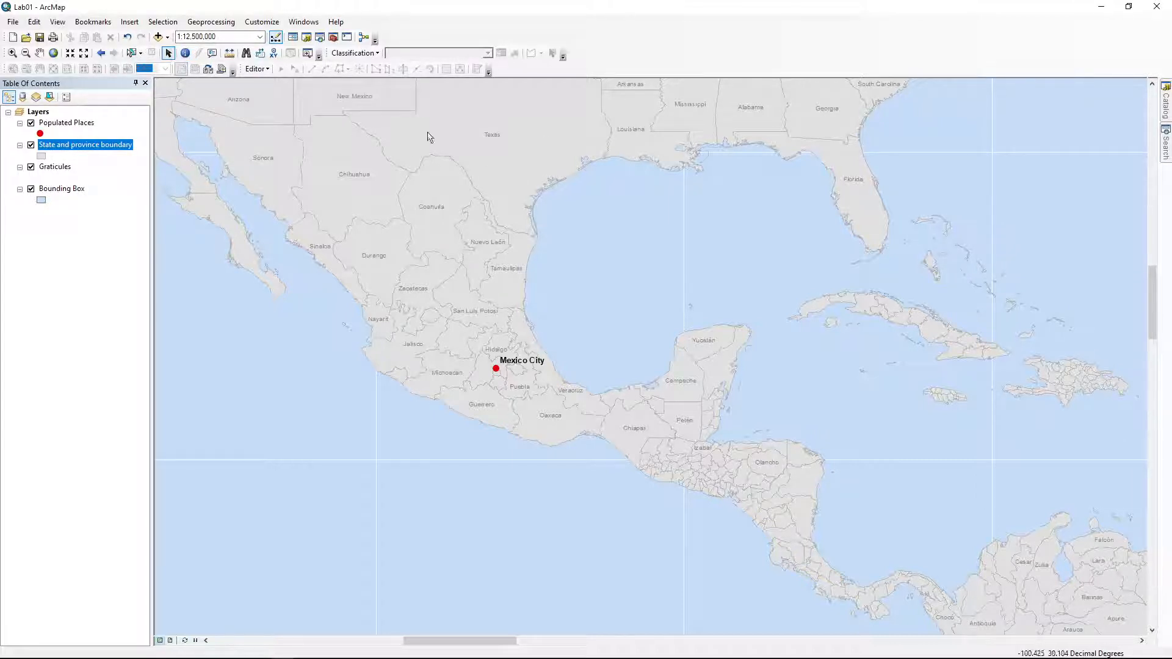
click(185, 54)
Open the Measure window and set its distance units to Kilometers
click(230, 55)
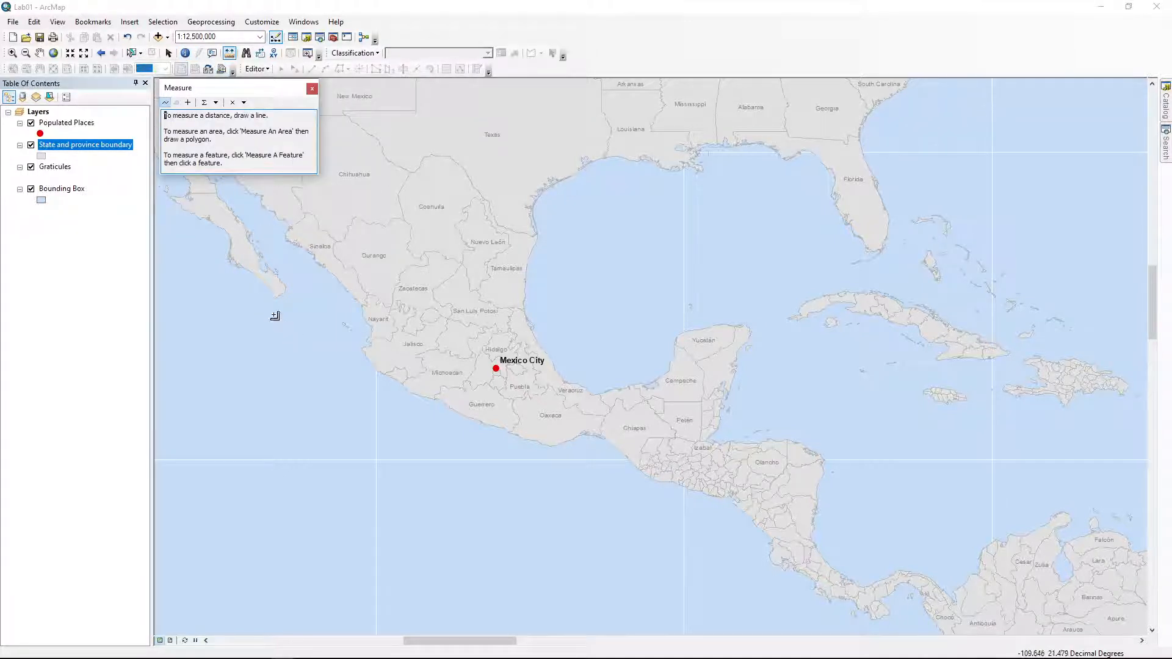
click(216, 103)
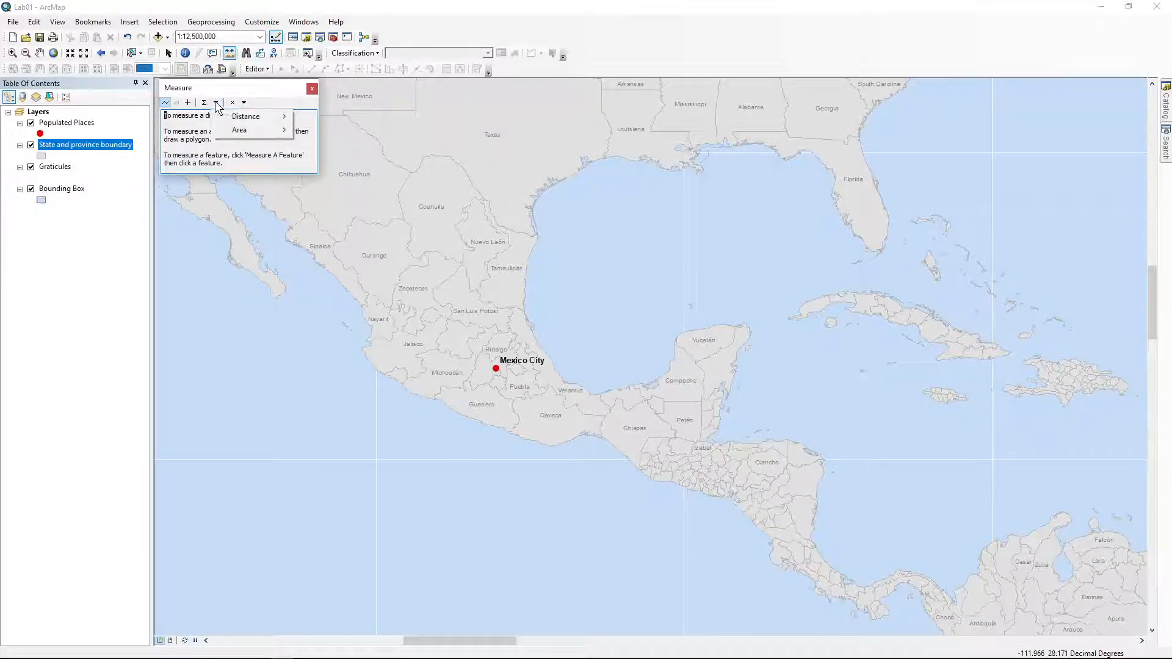
mouse_move(226, 116)
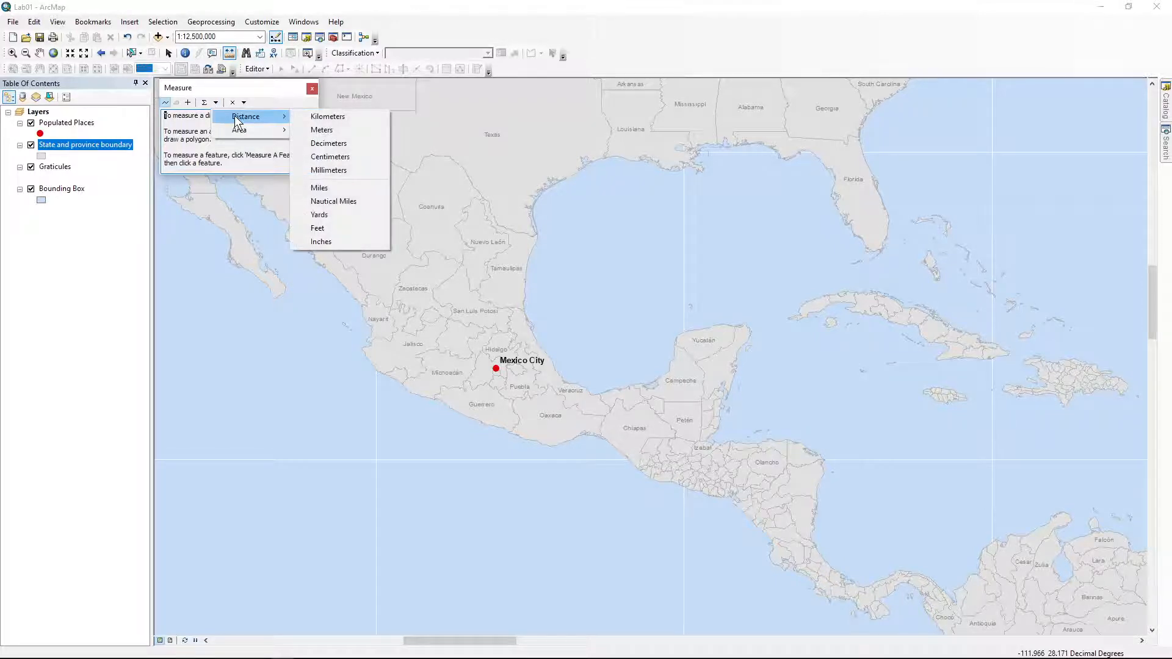
click(314, 117)
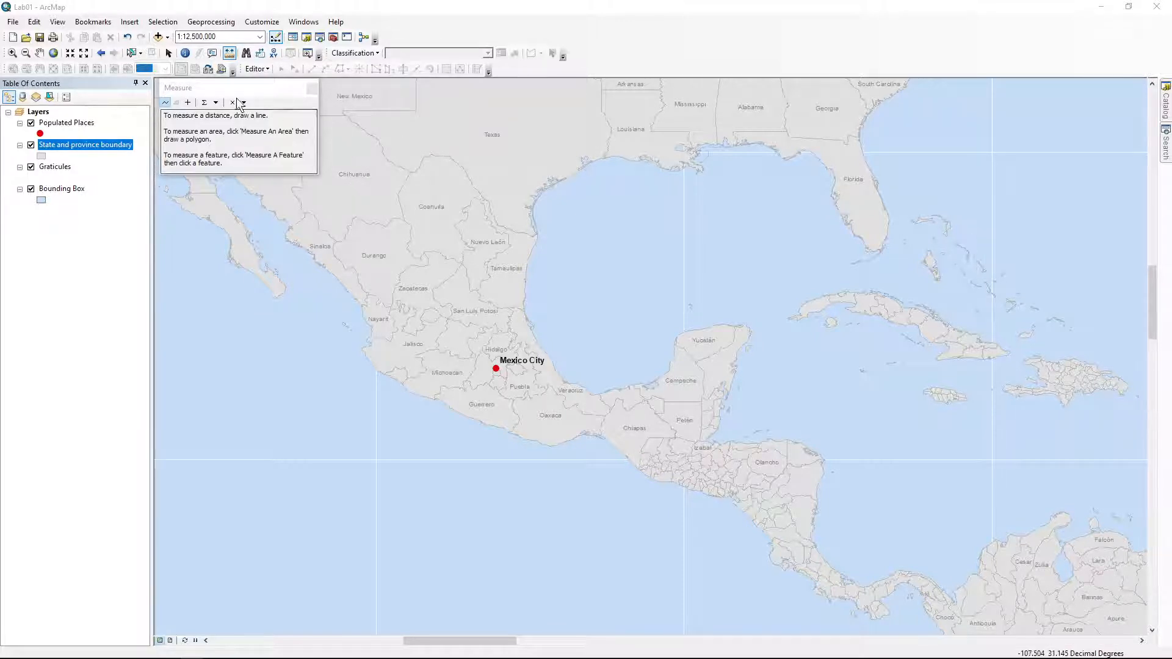
Pan the map to bring Los Angeles into view and move the Measure window aside
drag(240, 83, 406, 104)
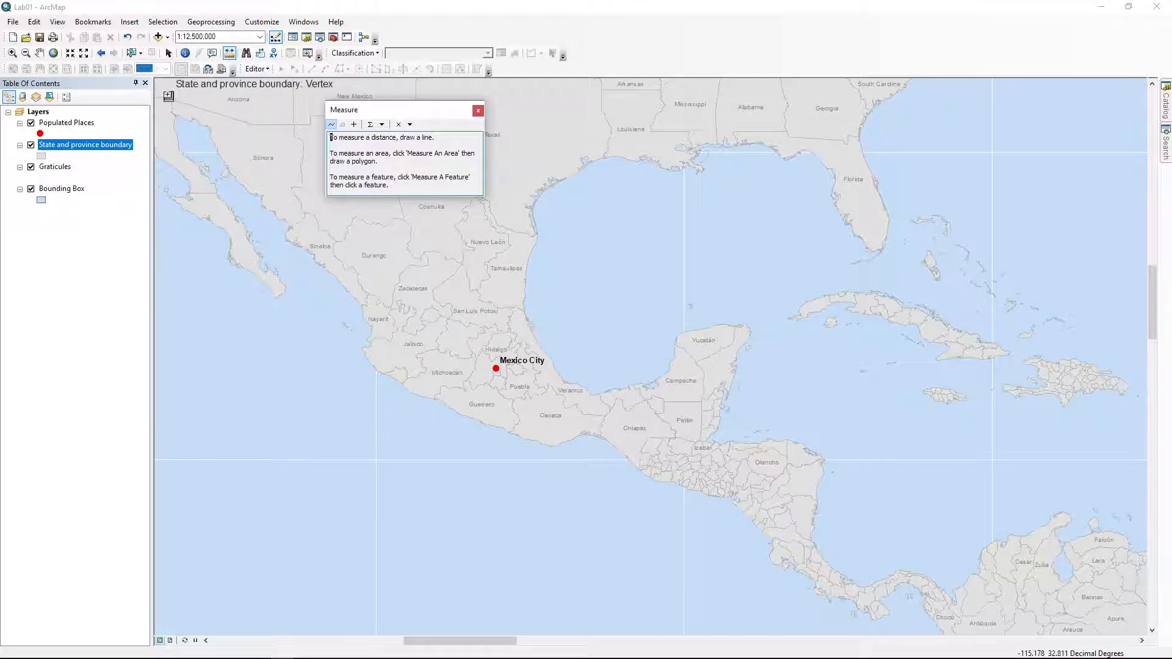
click(39, 53)
drag(189, 120, 513, 247)
drag(415, 112, 283, 175)
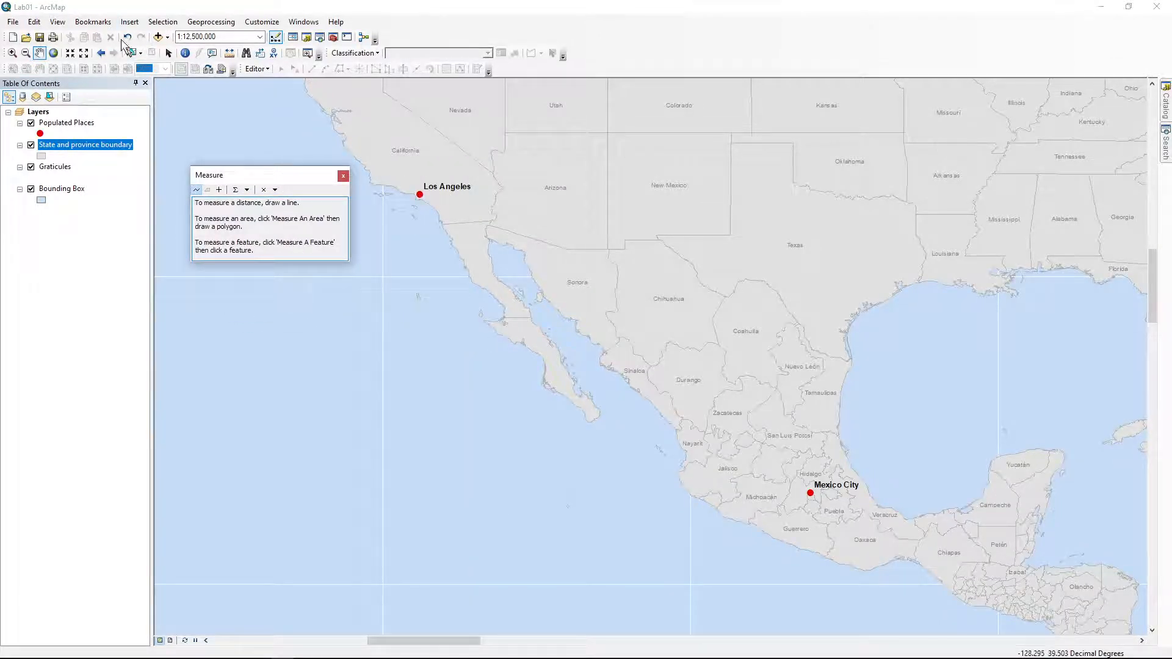
Reactivate the Measure tool, confirming units remain Kilometers
click(229, 53)
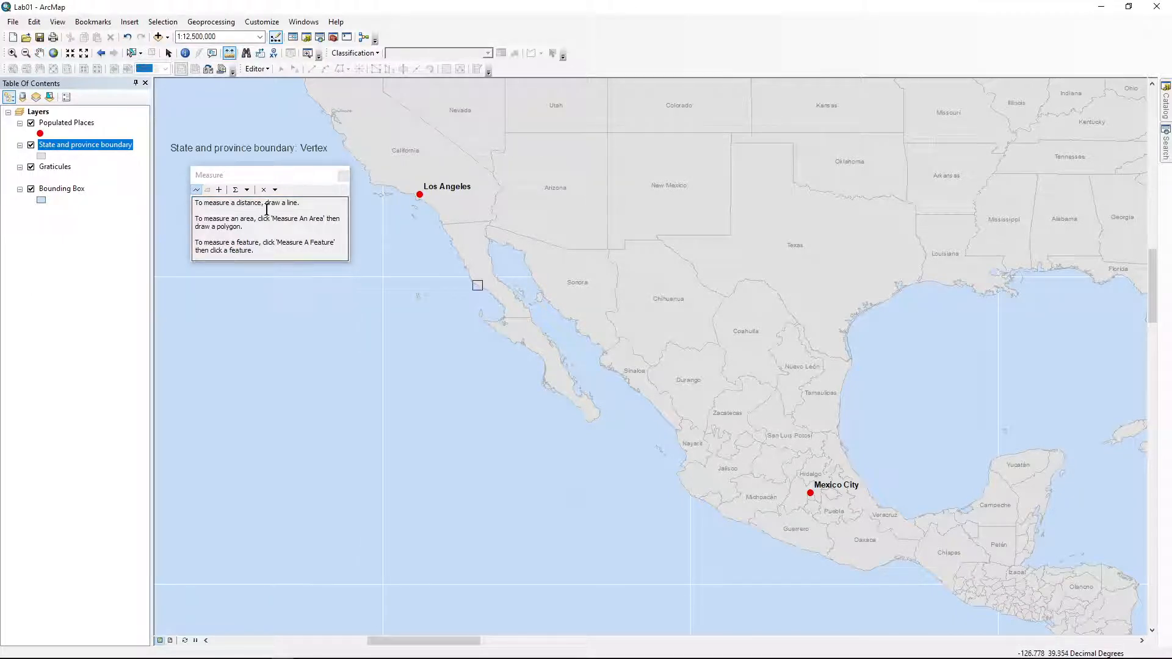
click(275, 190)
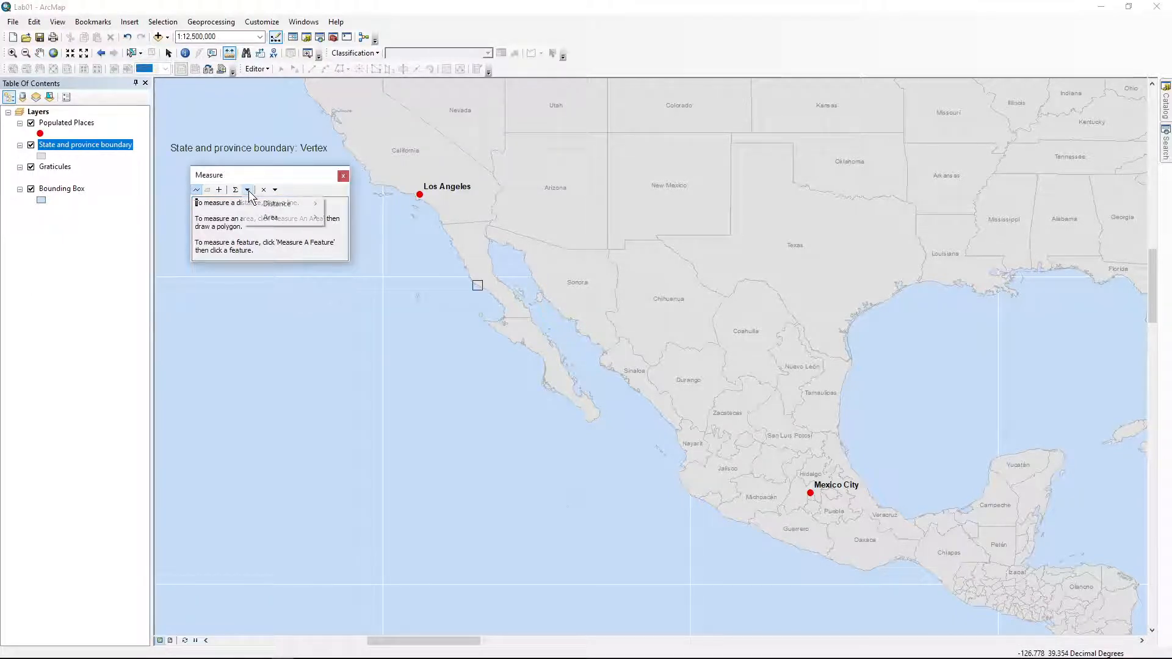
click(690, 3)
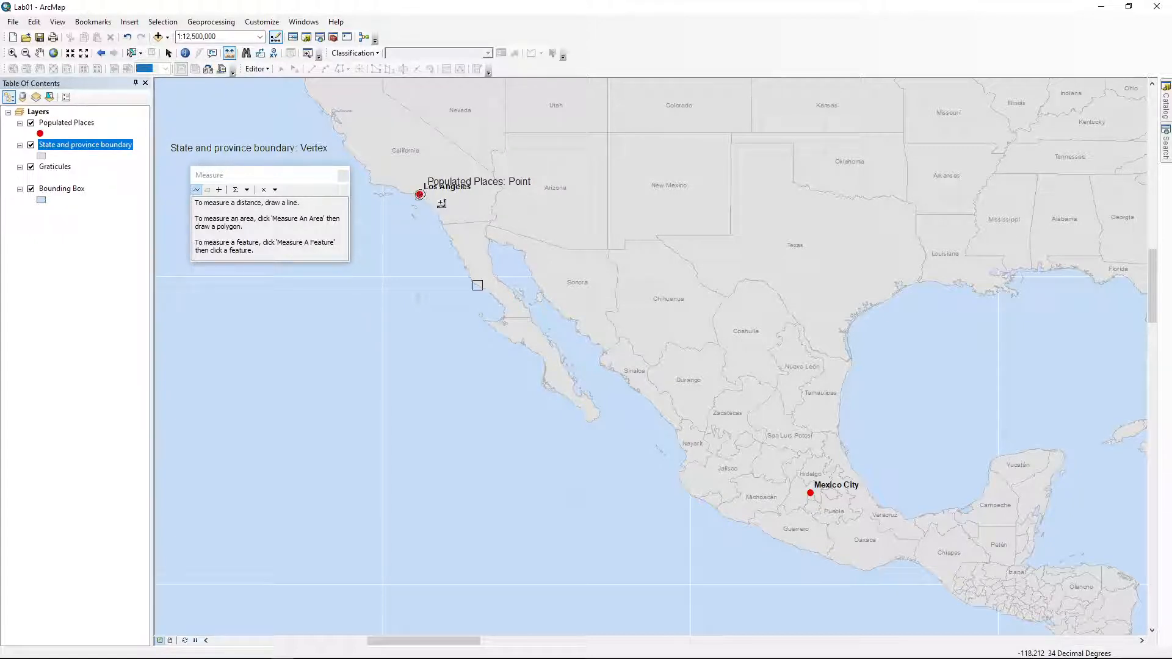
Draw a measure line from Los Angeles to Mexico City, reading 2,479.900675 kilometers
click(420, 194)
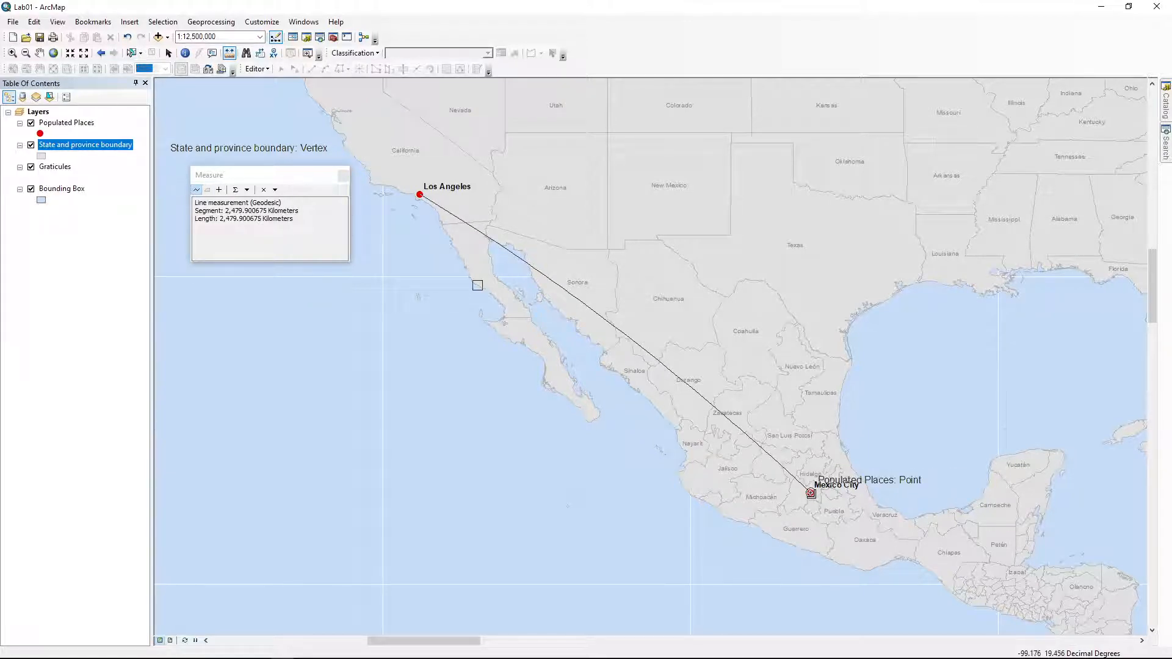
double_click(811, 493)
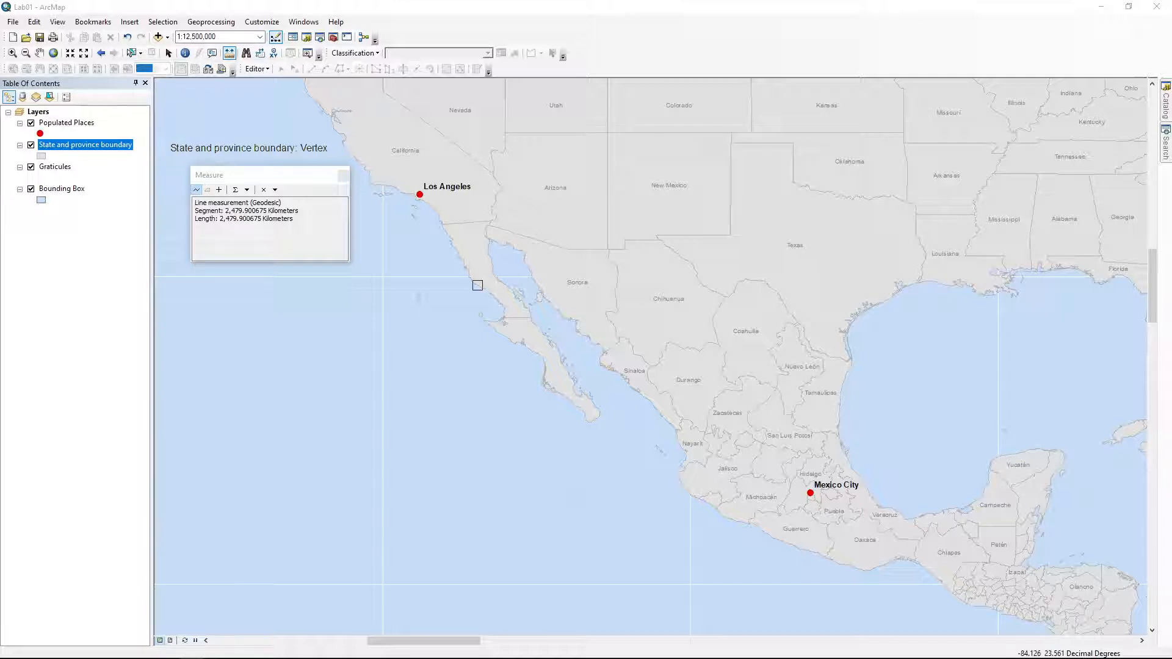
Close the Measure window and open the Populated Places layer's attribute table
click(343, 177)
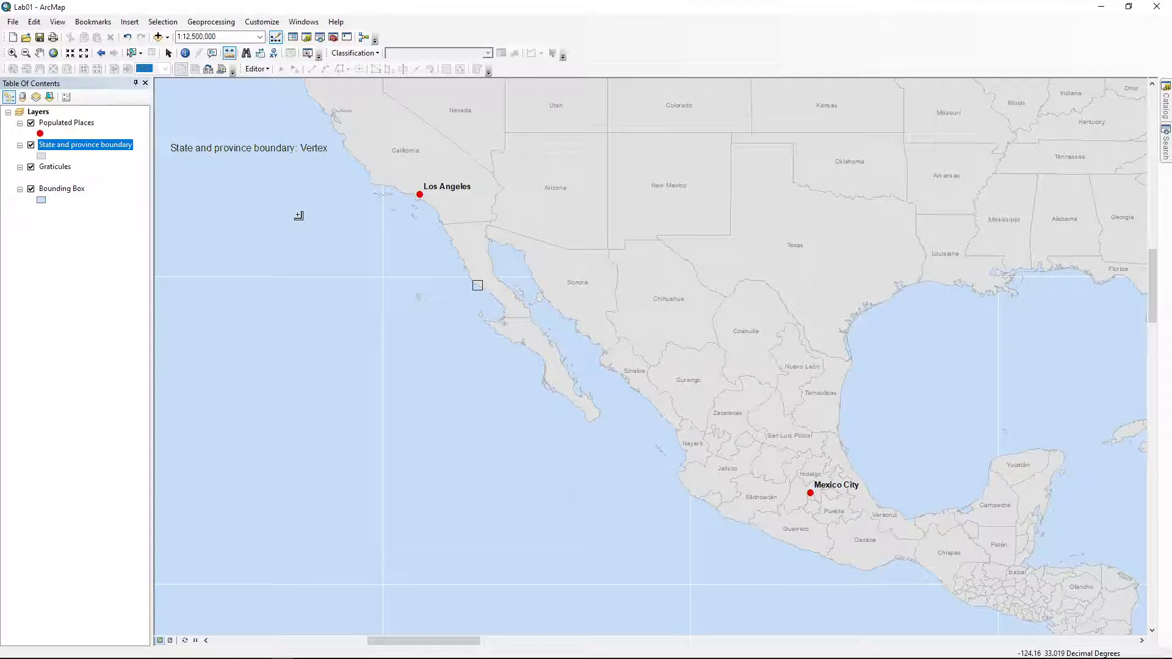
right_click(54, 127)
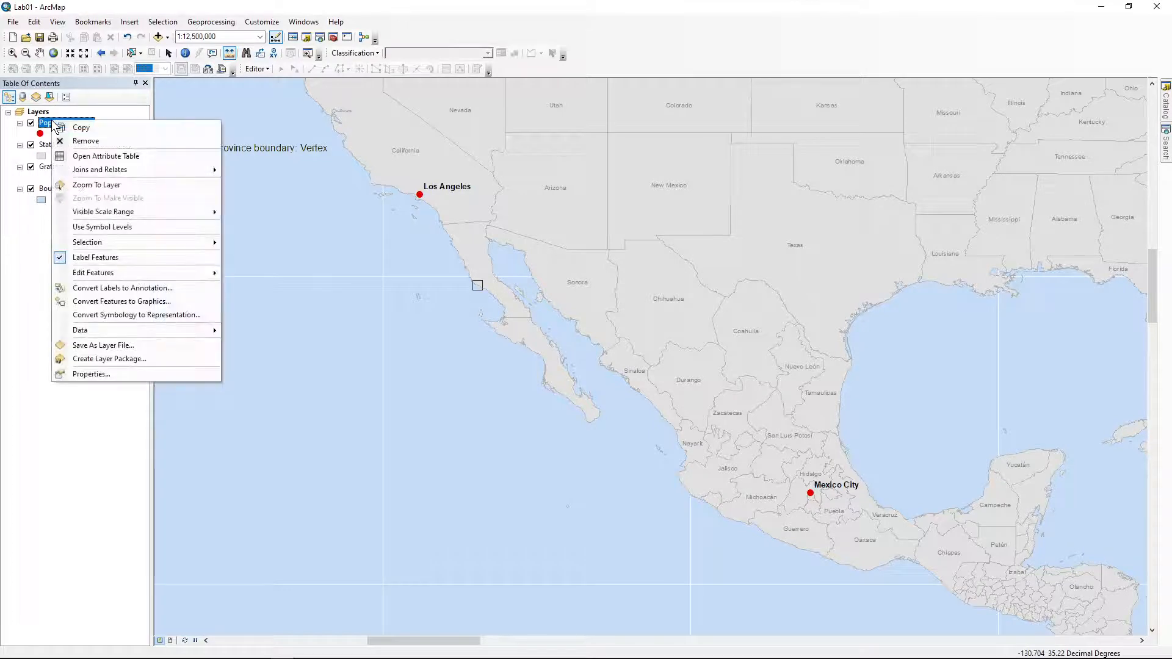
click(90, 158)
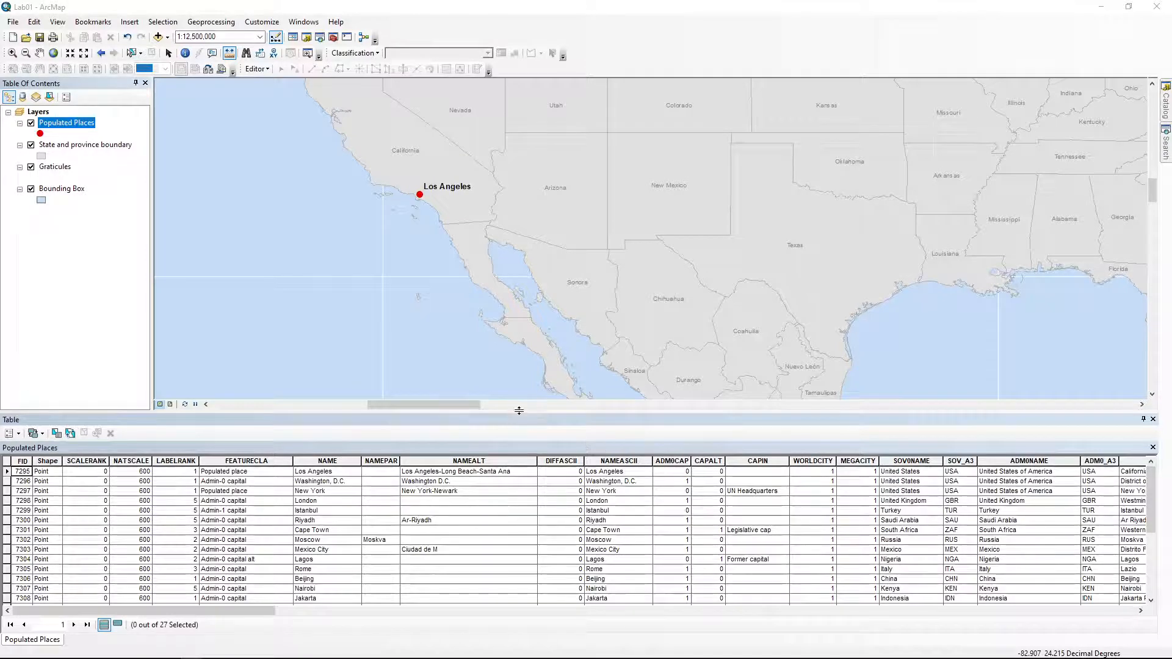
drag(516, 411, 526, 372)
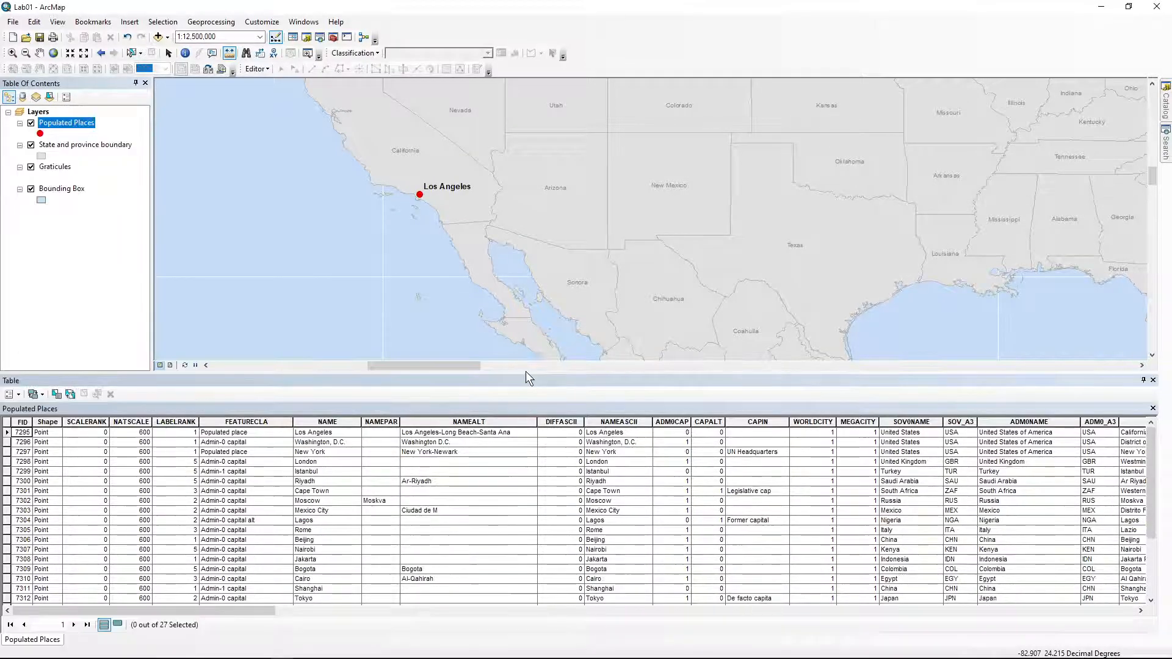
double_click(299, 380)
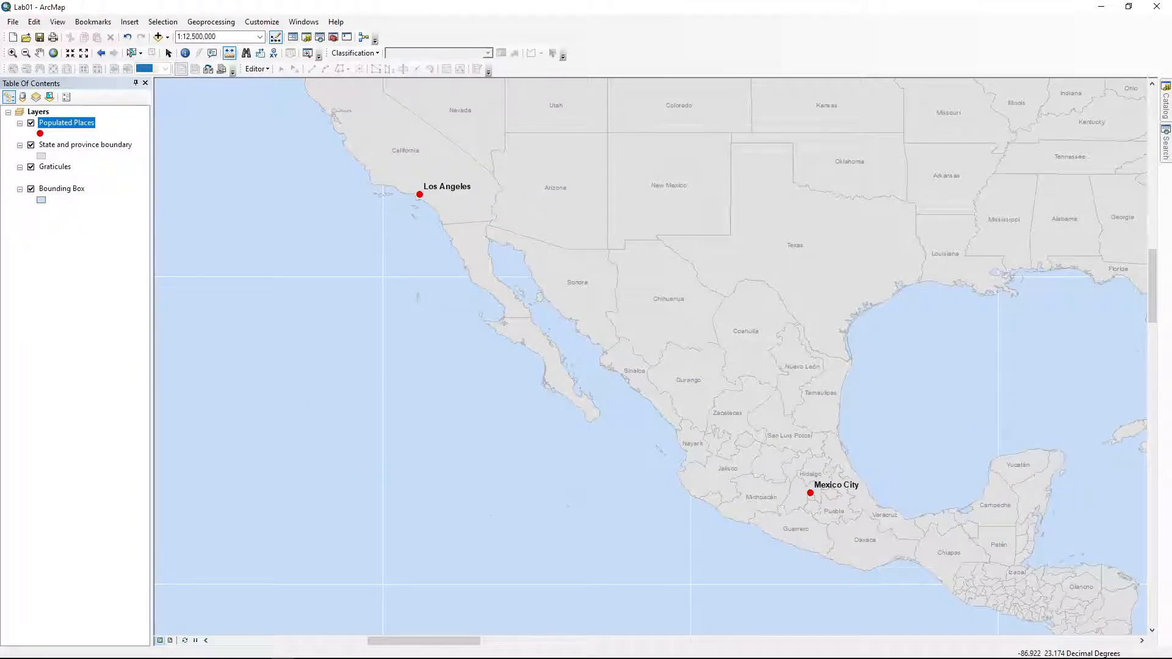
drag(1171, 247, 386, 147)
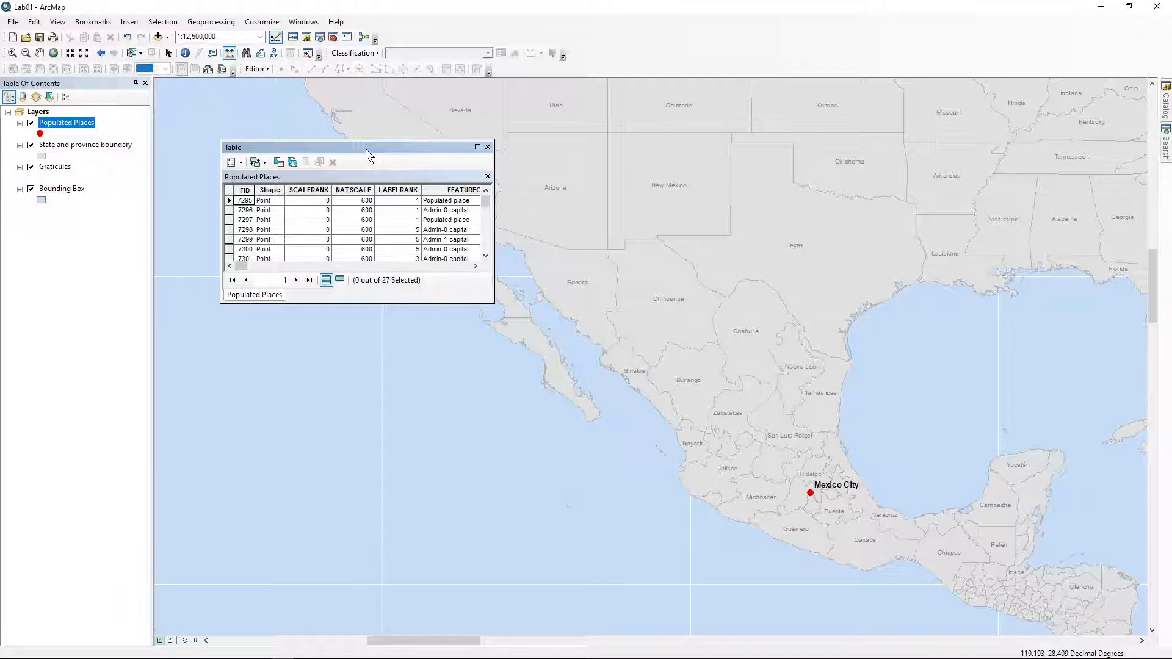
drag(365, 149, 580, 634)
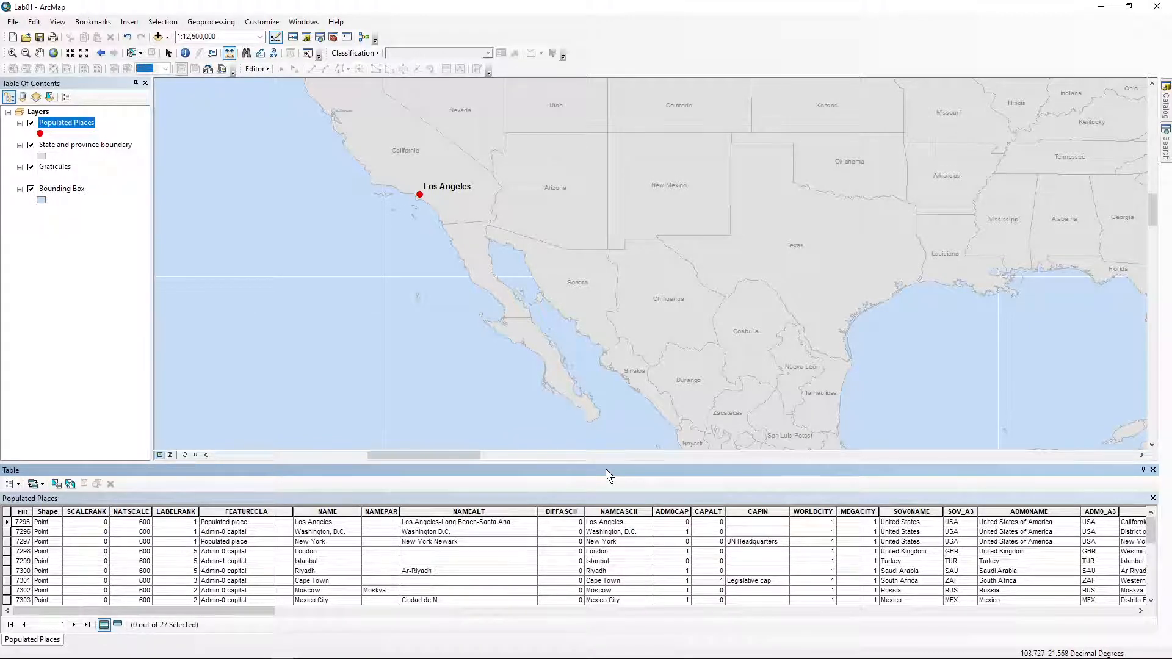
drag(605, 469, 584, 354)
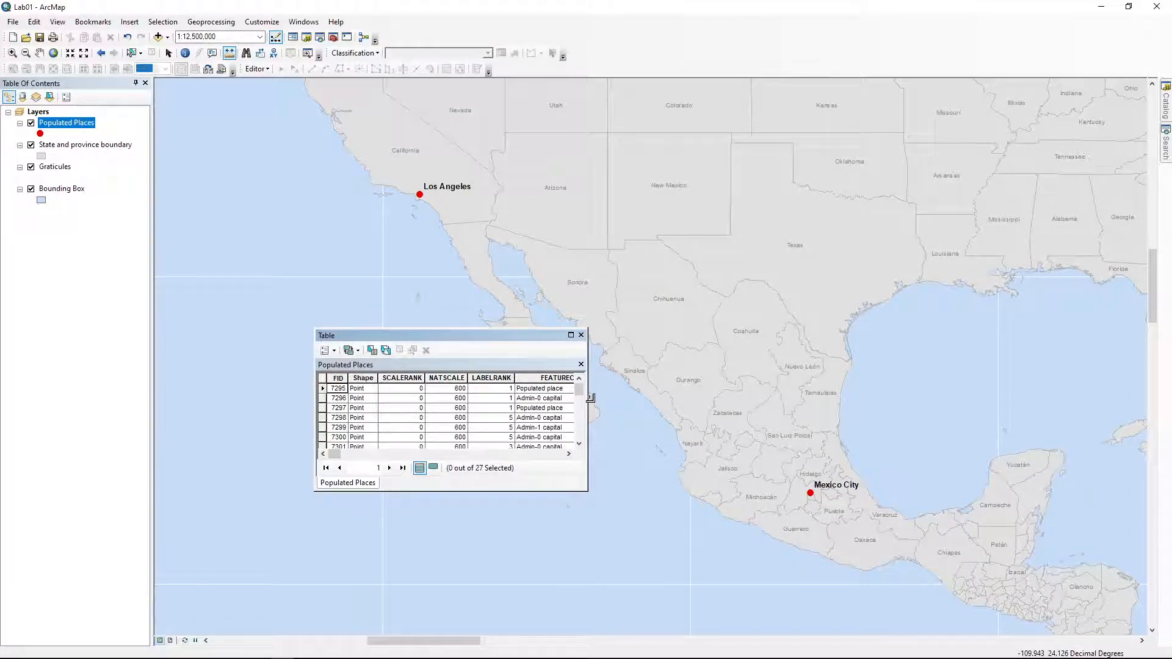
drag(588, 392, 1102, 377)
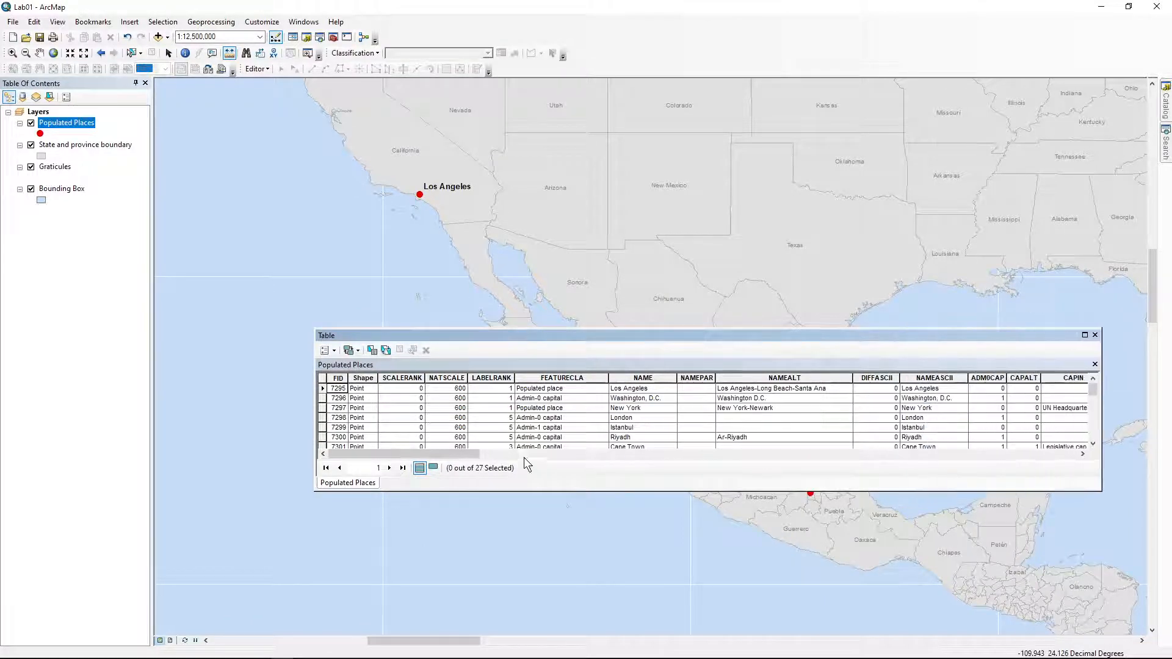
drag(462, 457, 393, 451)
drag(749, 336, 580, 633)
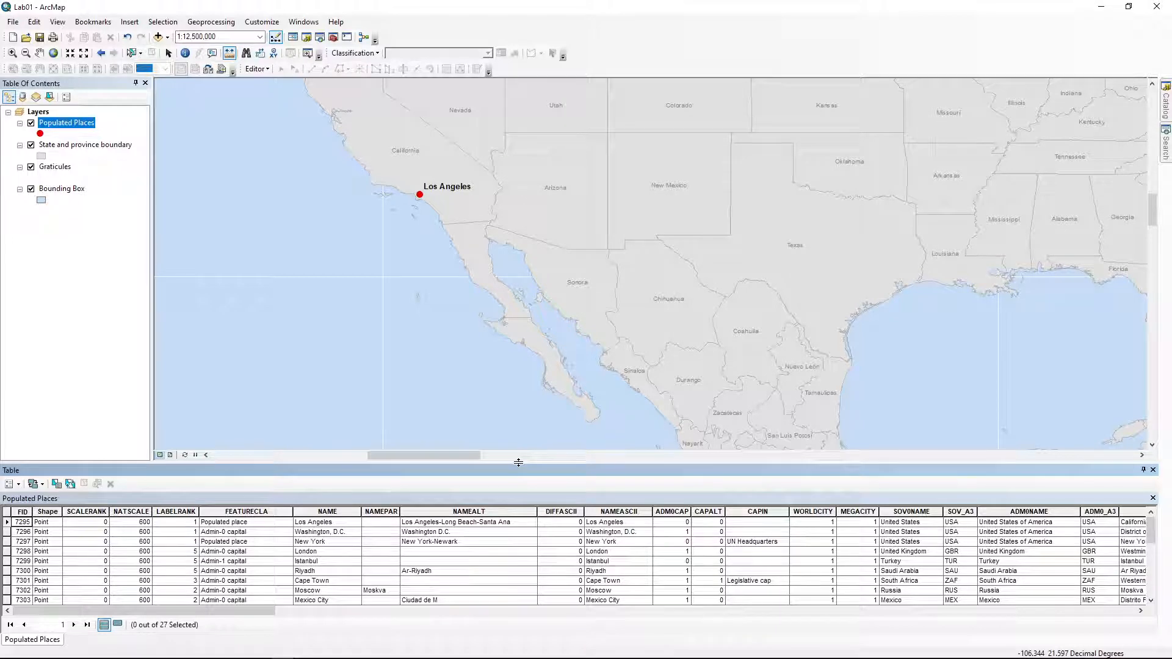
mouse_move(518, 462)
mouse_down()
mouse_move(509, 244)
mouse_move(511, 528)
mouse_move(508, 414)
mouse_move(507, 460)
mouse_move(507, 449)
mouse_up()
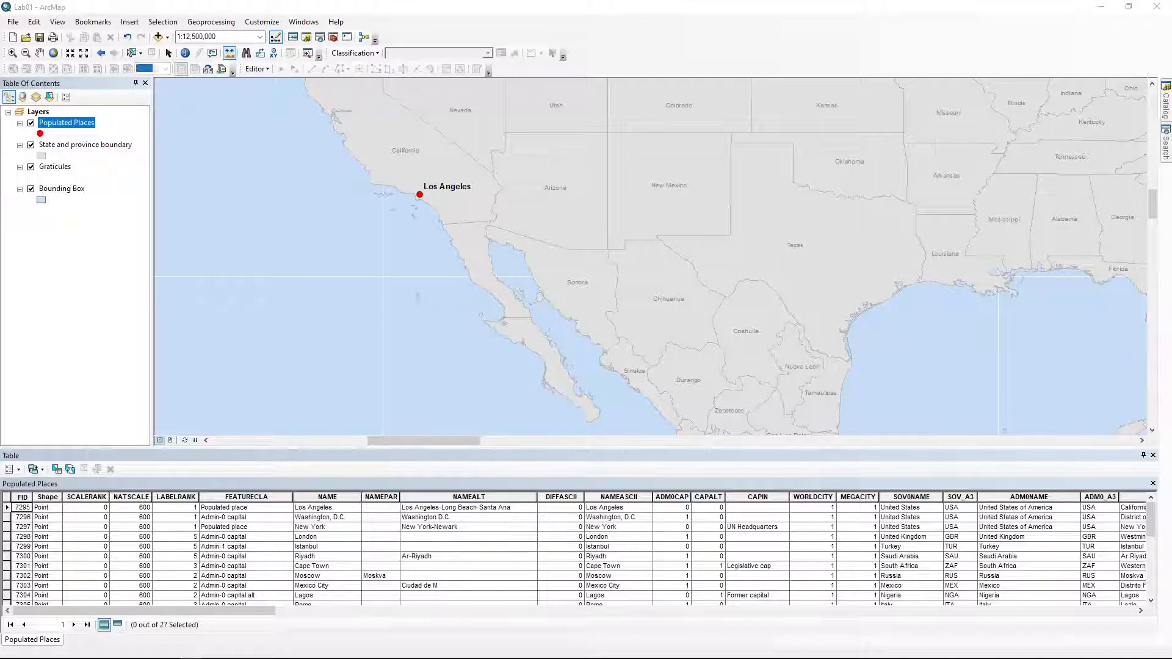
click(221, 536)
scroll(223, 538, down, 6)
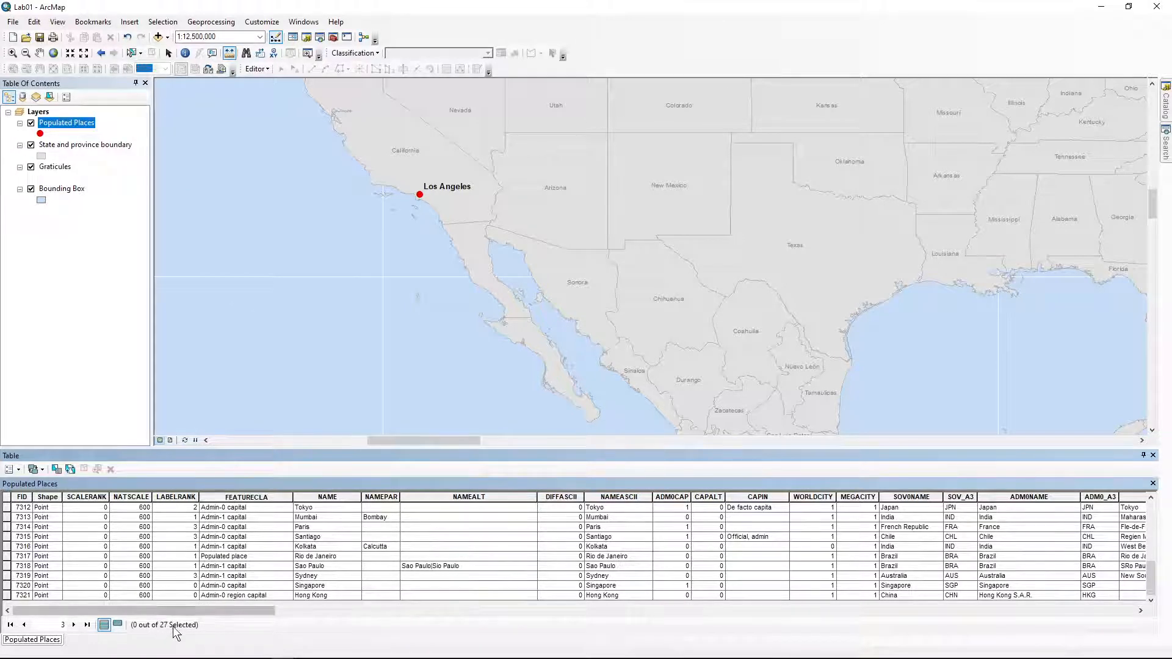
scroll(244, 532, up, 5)
scroll(244, 535, up, 1)
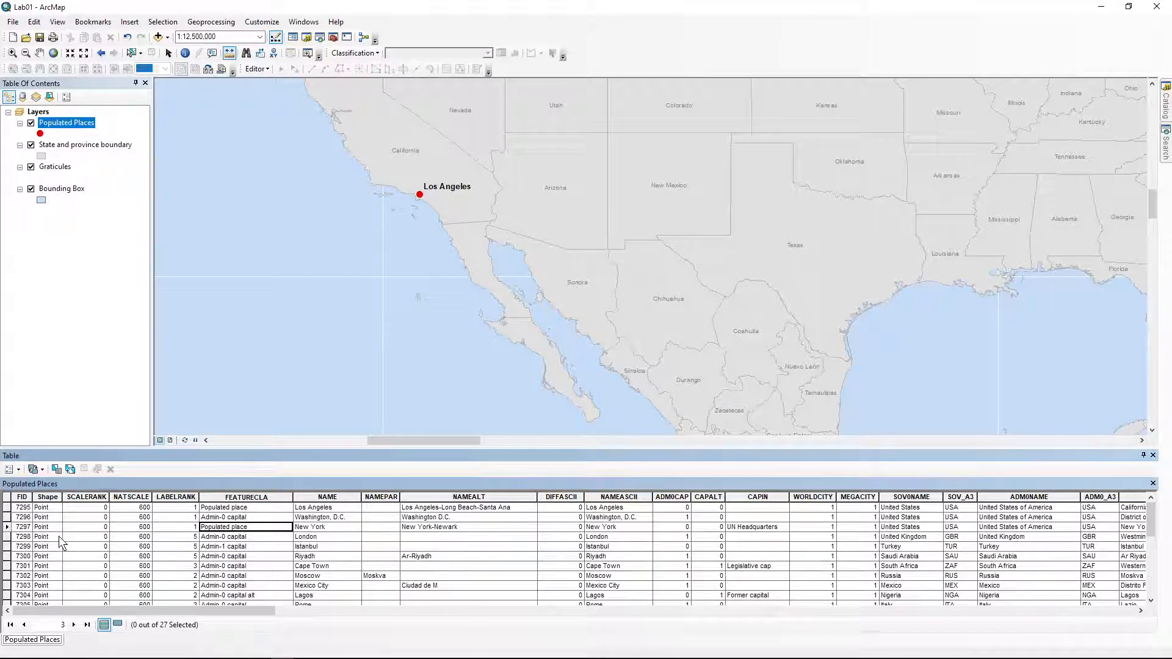
click(72, 510)
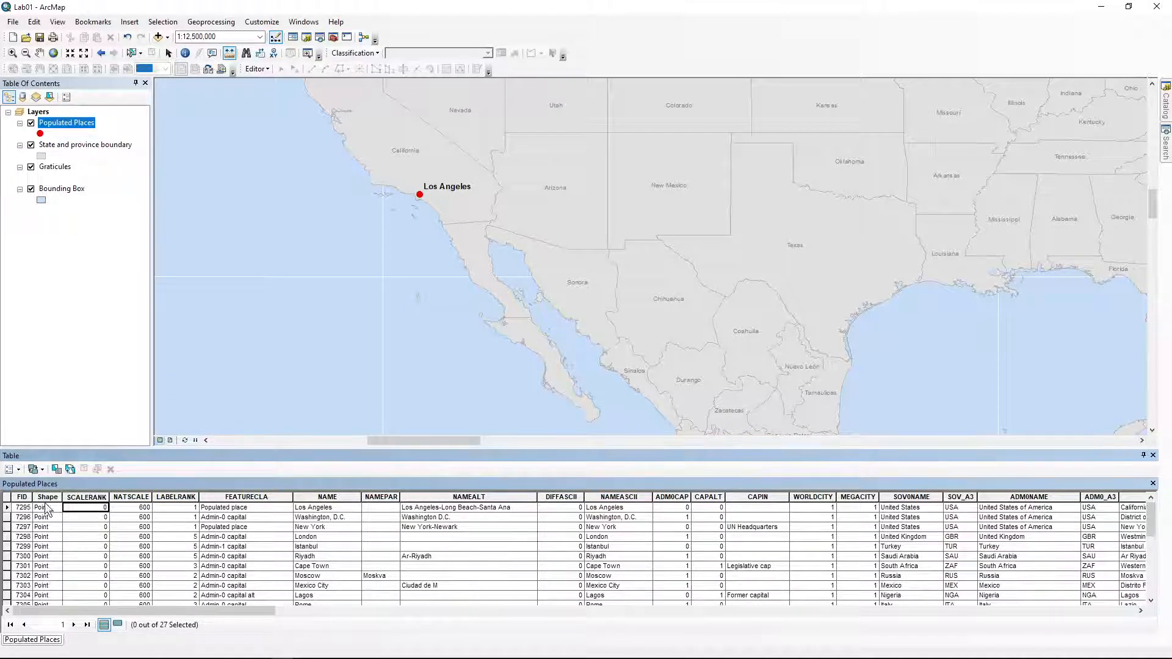
click(73, 626)
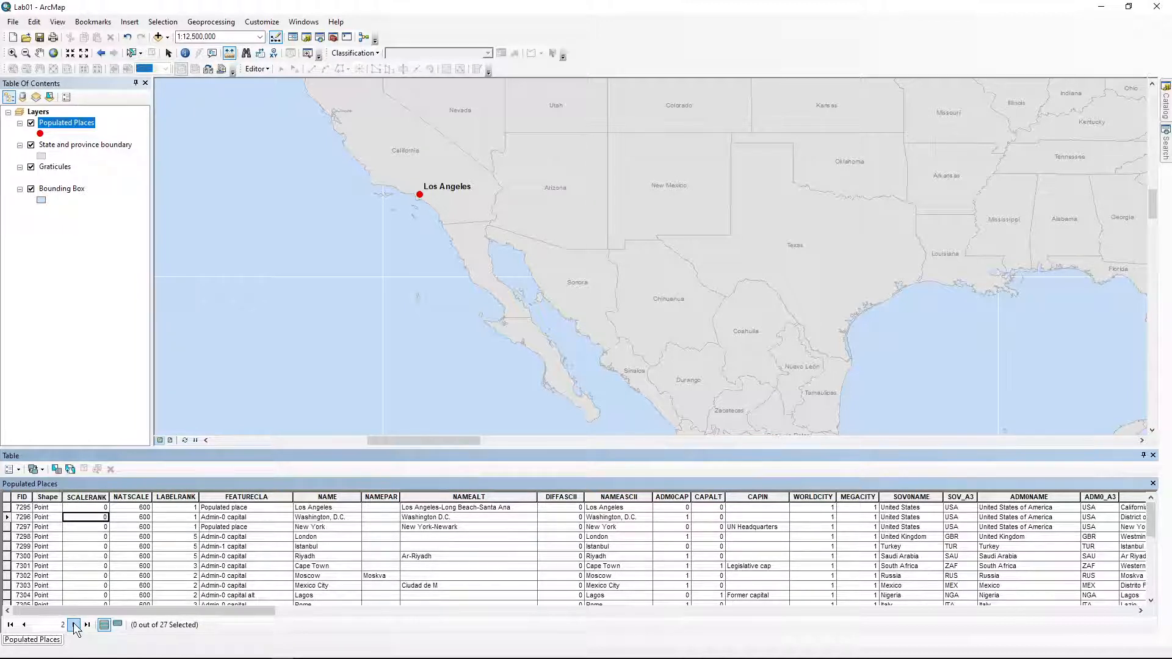
click(74, 625)
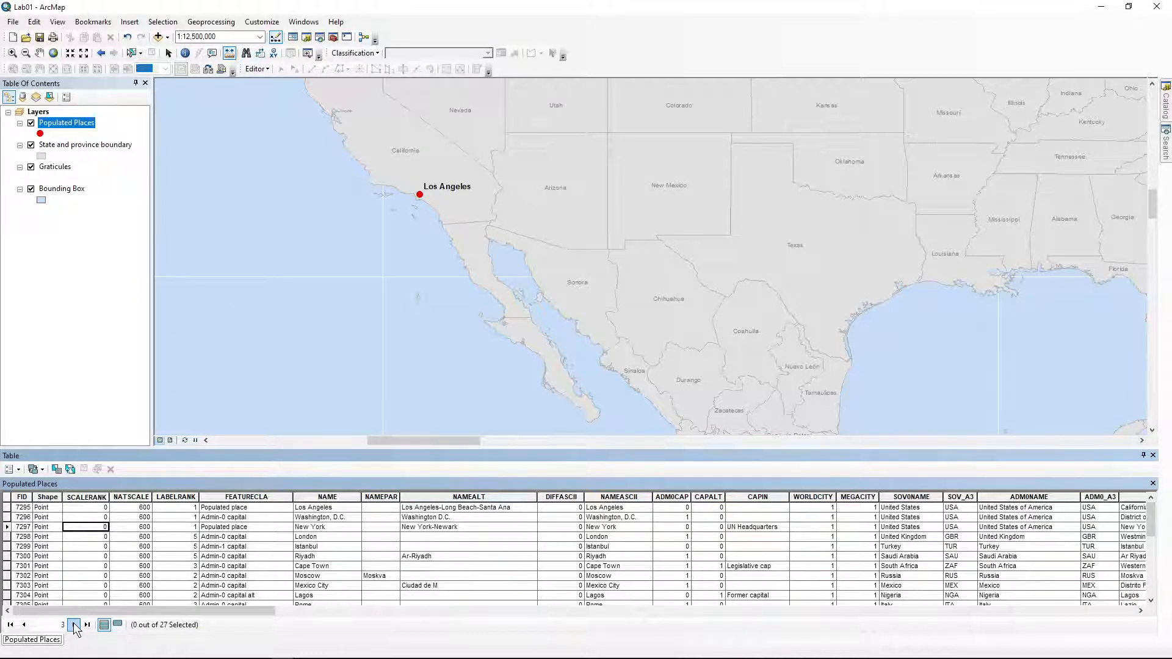
double_click(64, 625)
text(27)
key(Return)
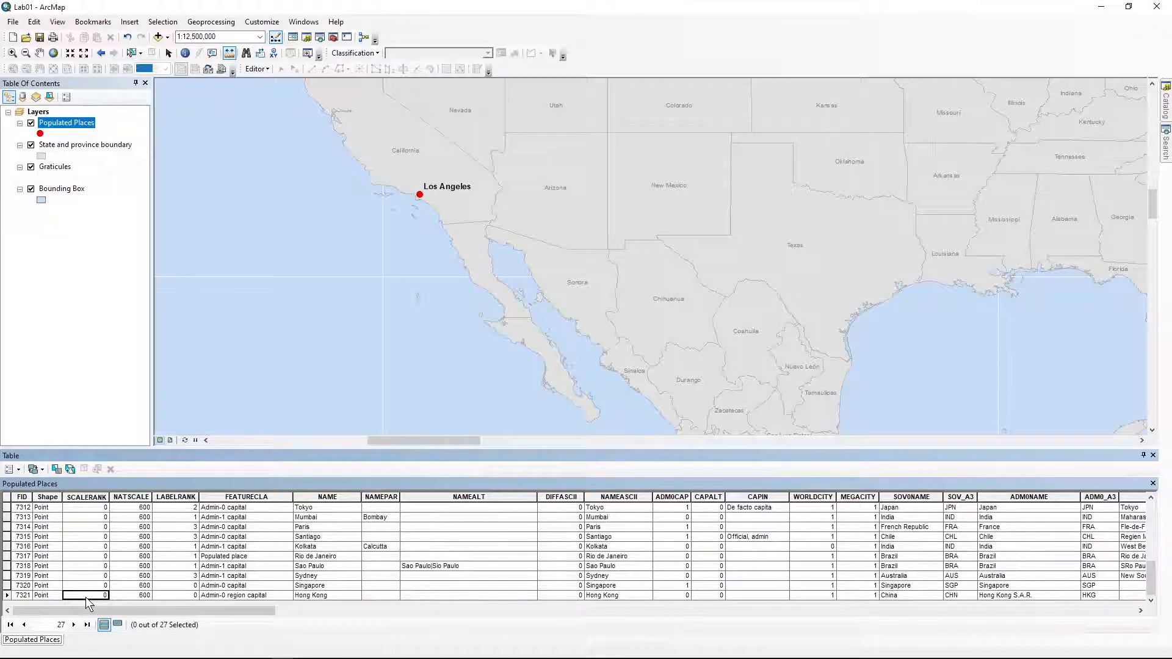
click(11, 625)
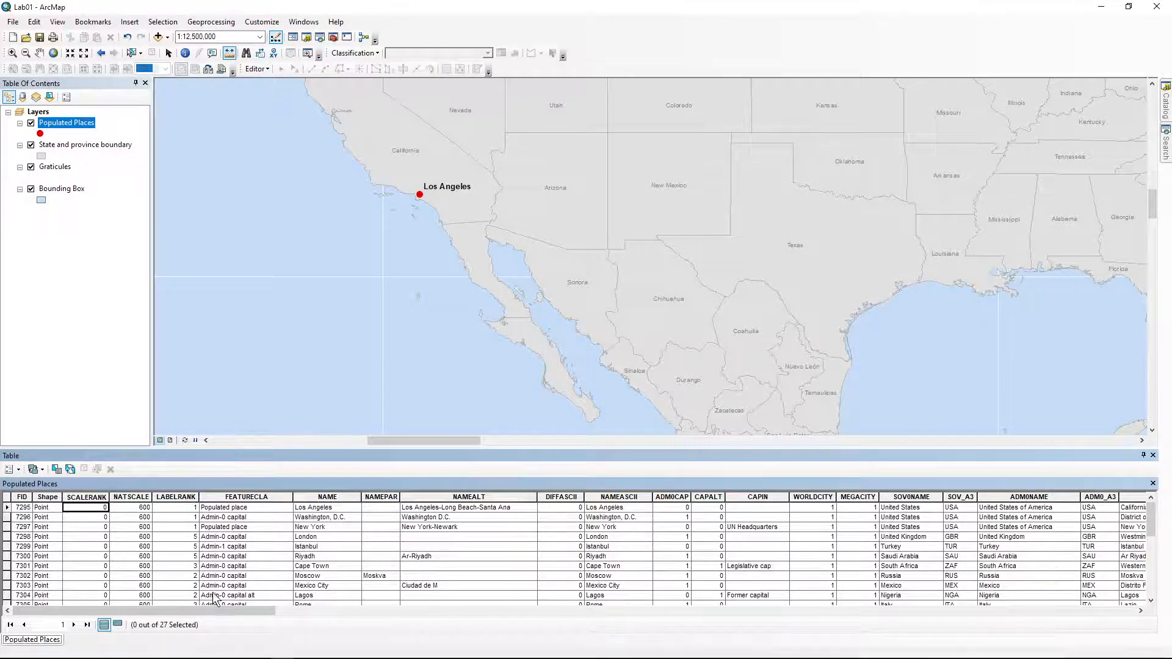
Highlight the SCALERANK and NATSCALE columns, then select the Los Angeles record (FID 7295)
click(95, 497)
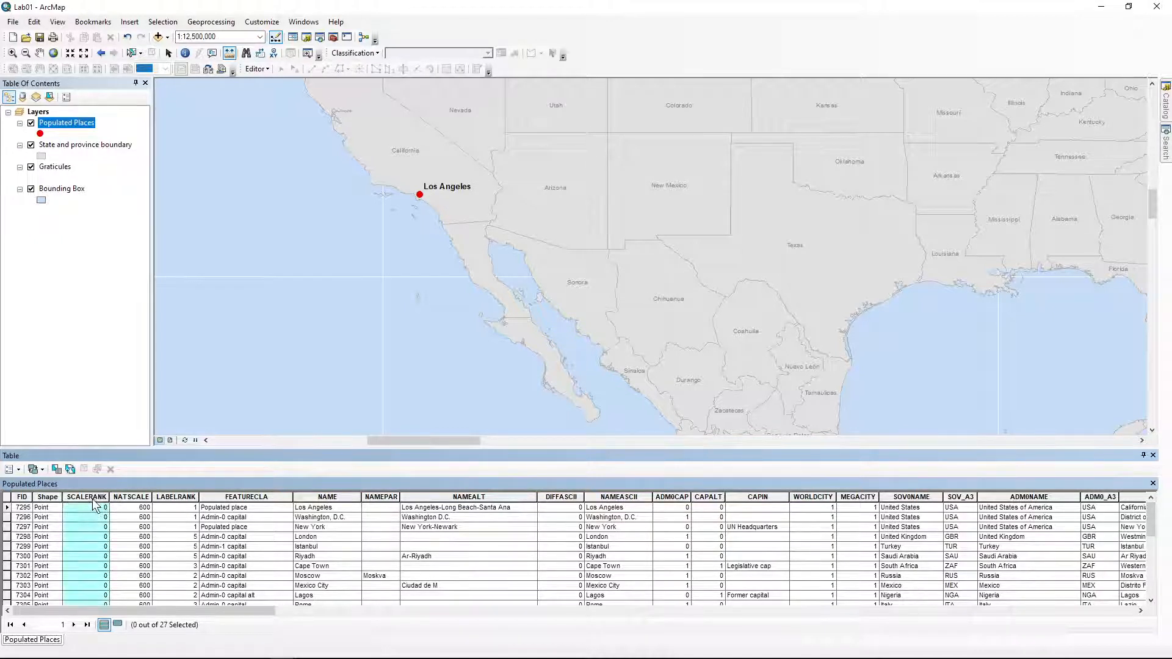
click(135, 497)
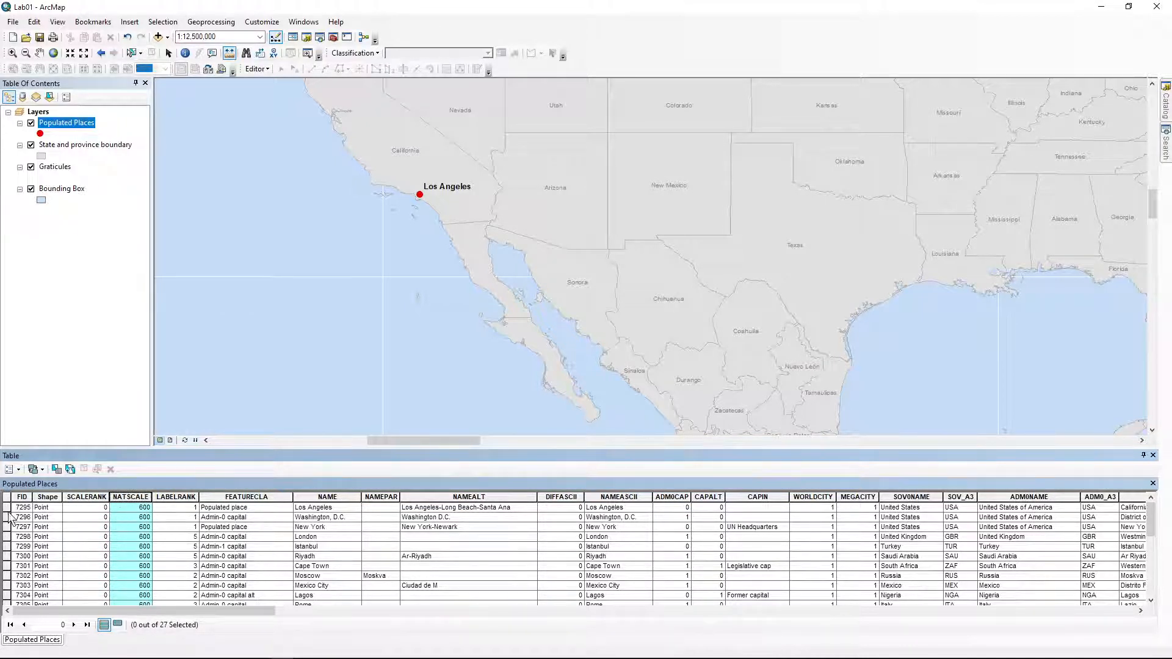
click(10, 507)
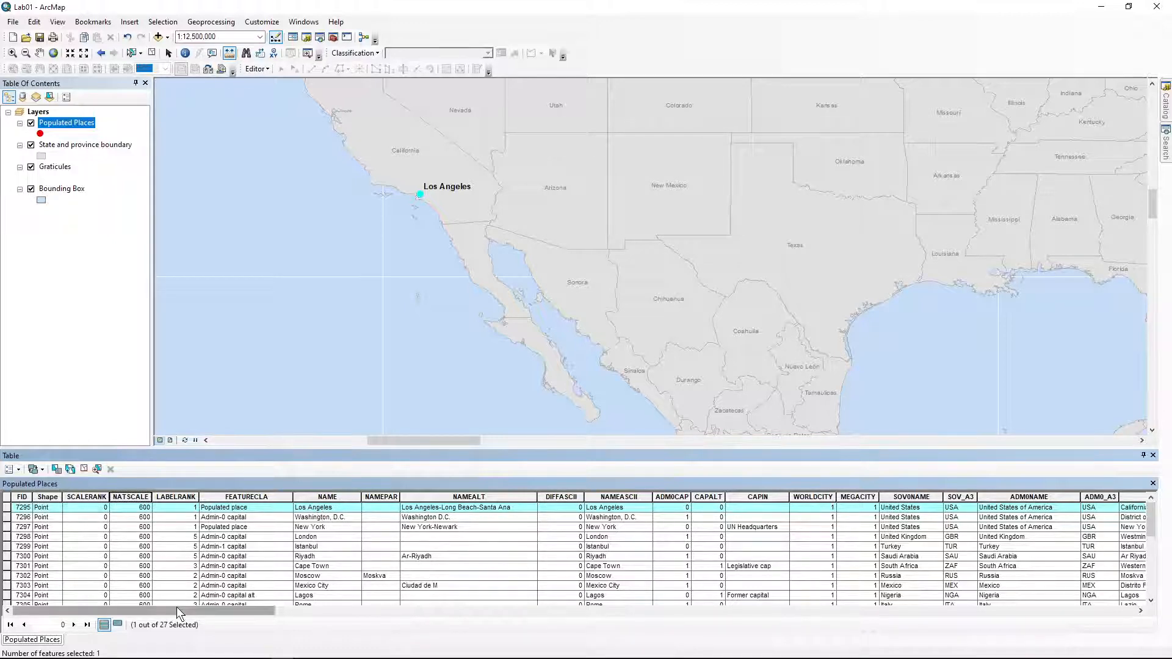
Select and clear Los Angeles, then scroll right and focus the POP2015 column
drag(177, 609, 391, 613)
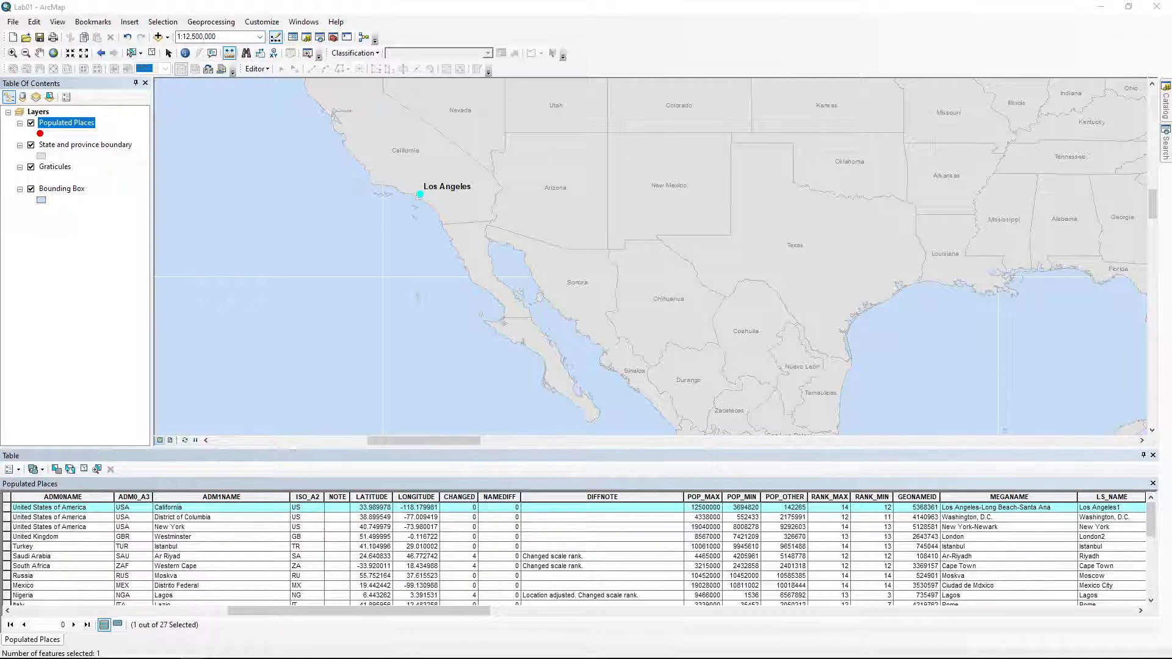
click(58, 146)
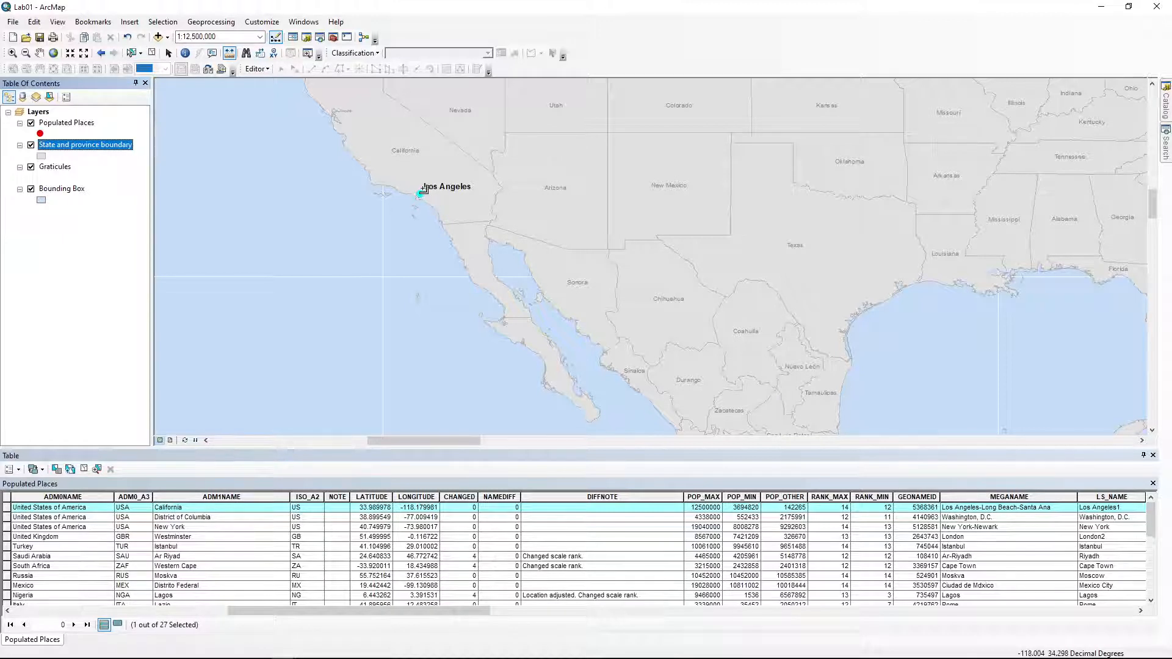
click(152, 52)
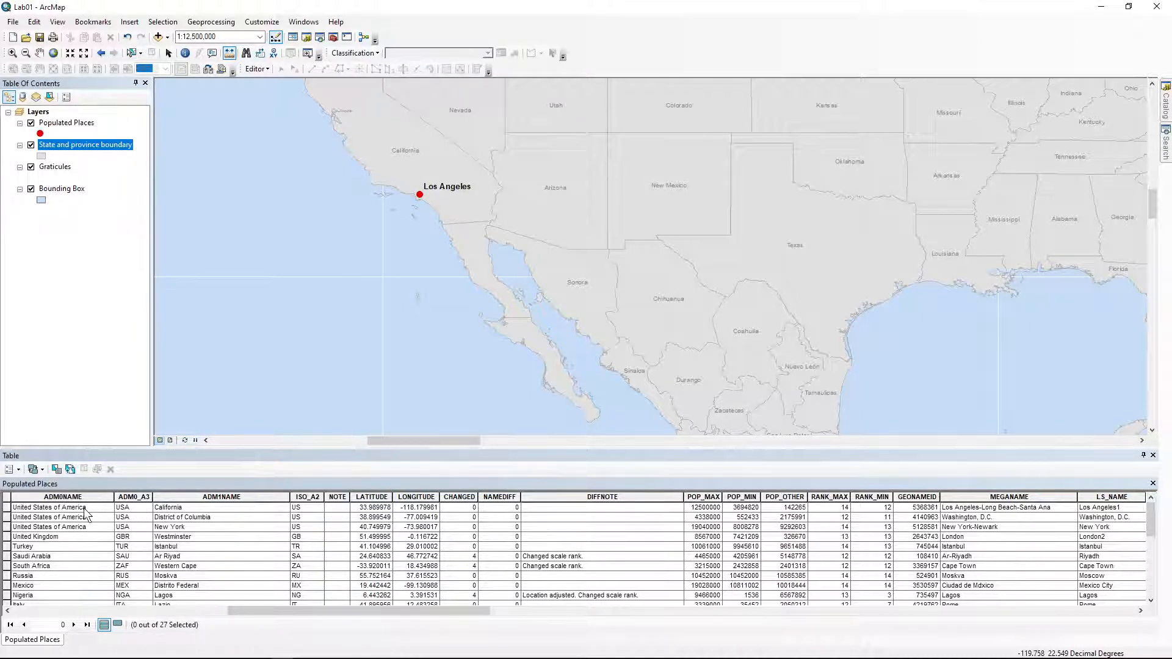
click(14, 508)
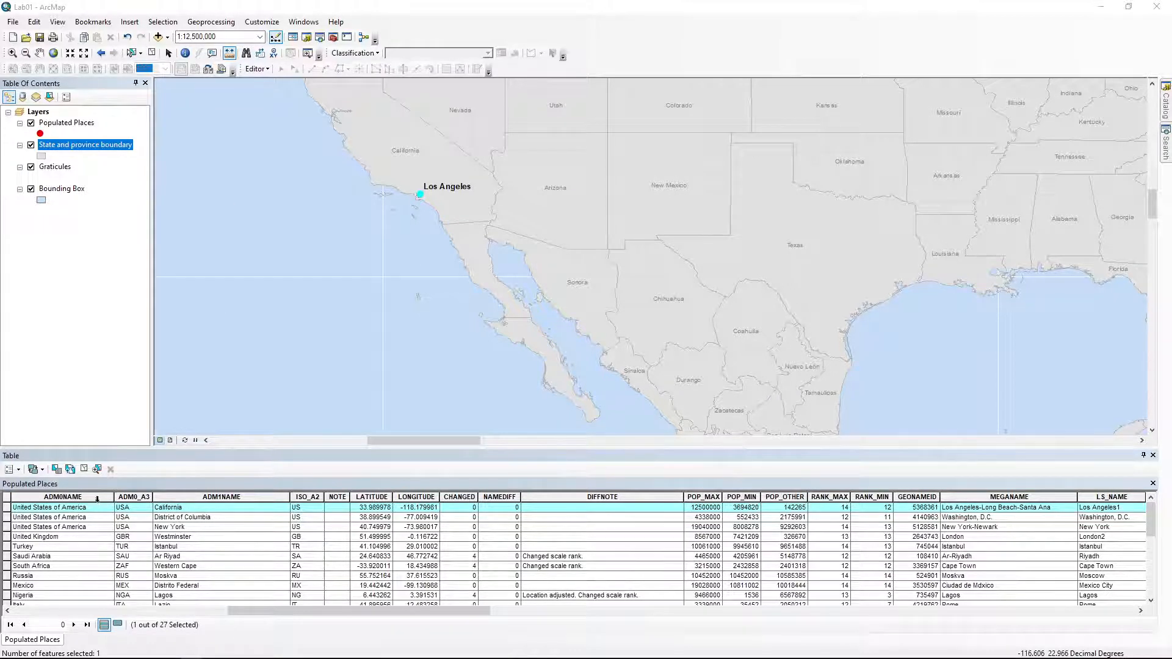
click(83, 467)
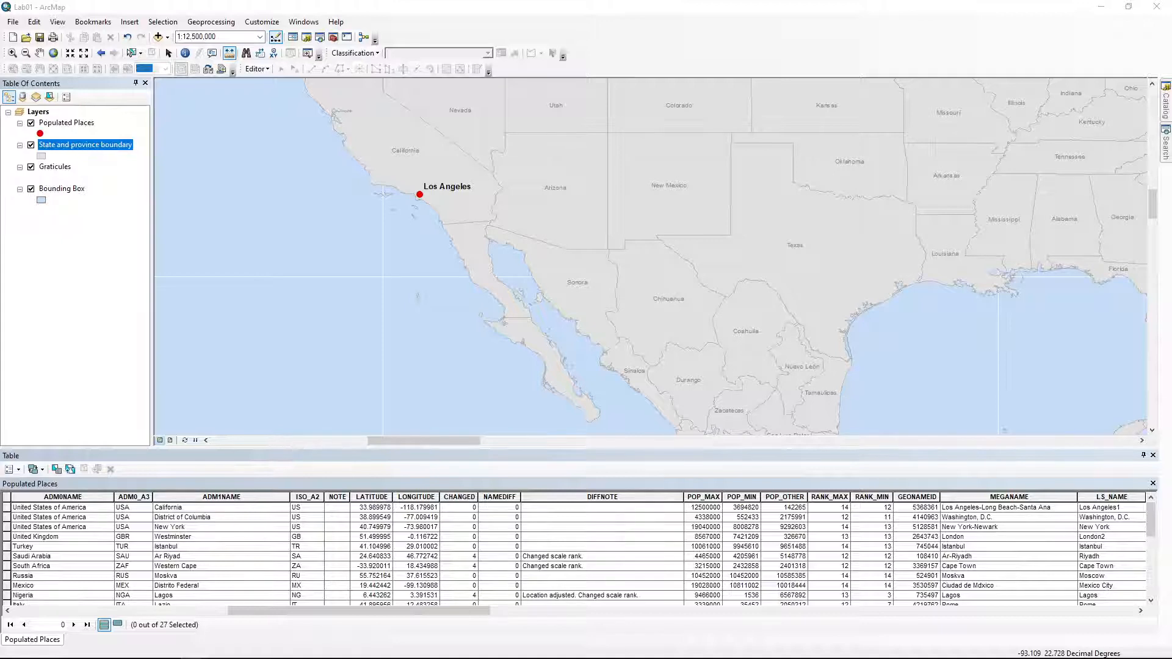
drag(449, 611, 1110, 587)
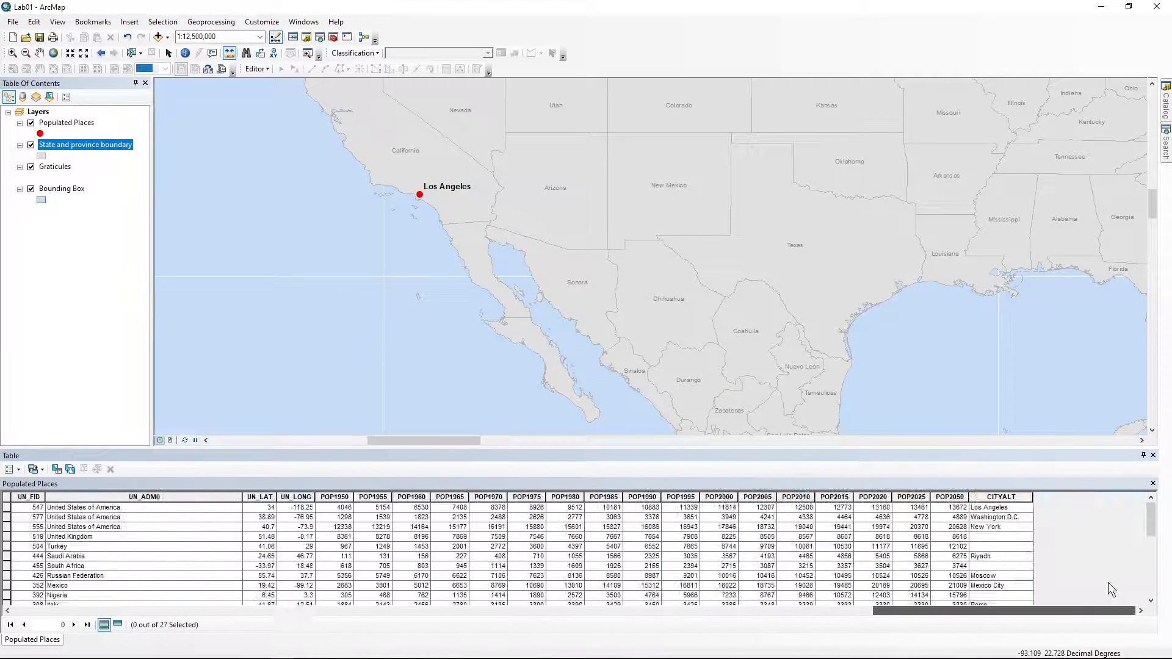
click(835, 497)
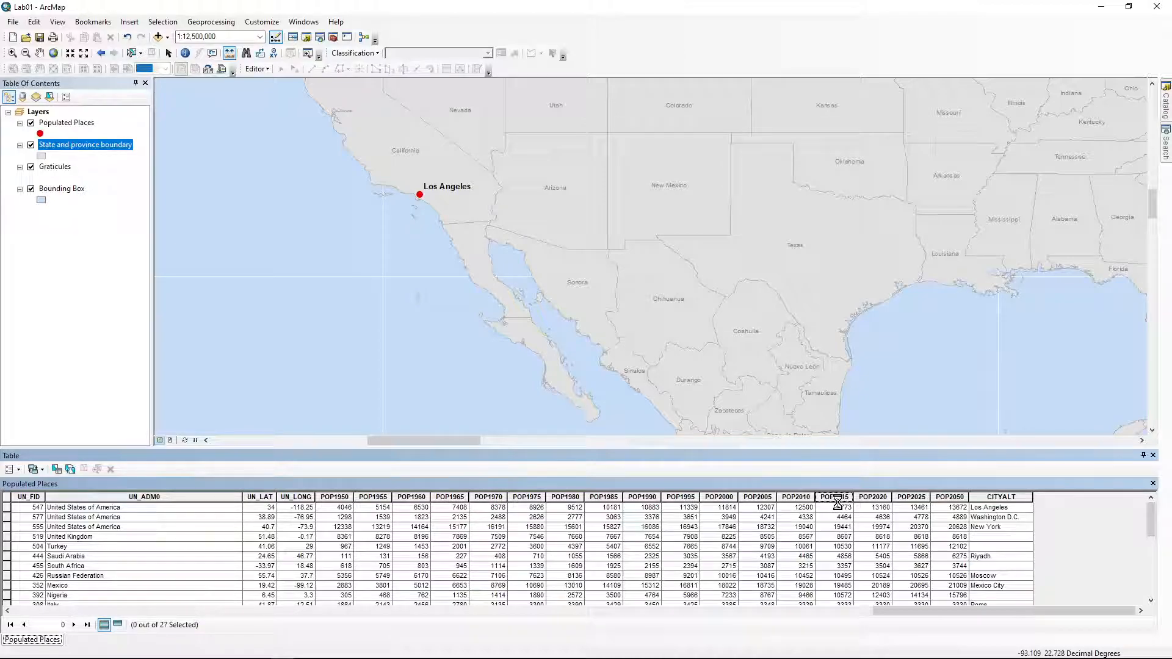
Sort POP2015 descending, putting Japan's city (36094) first and Los Angeles ninth
right_click(837, 501)
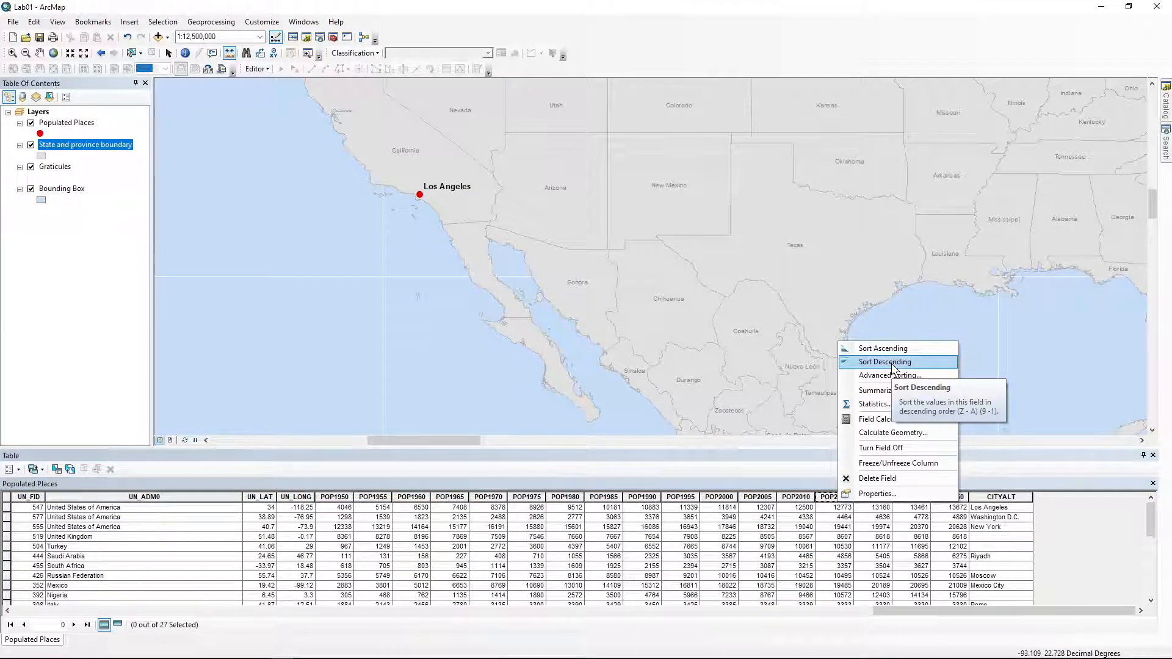
click(892, 366)
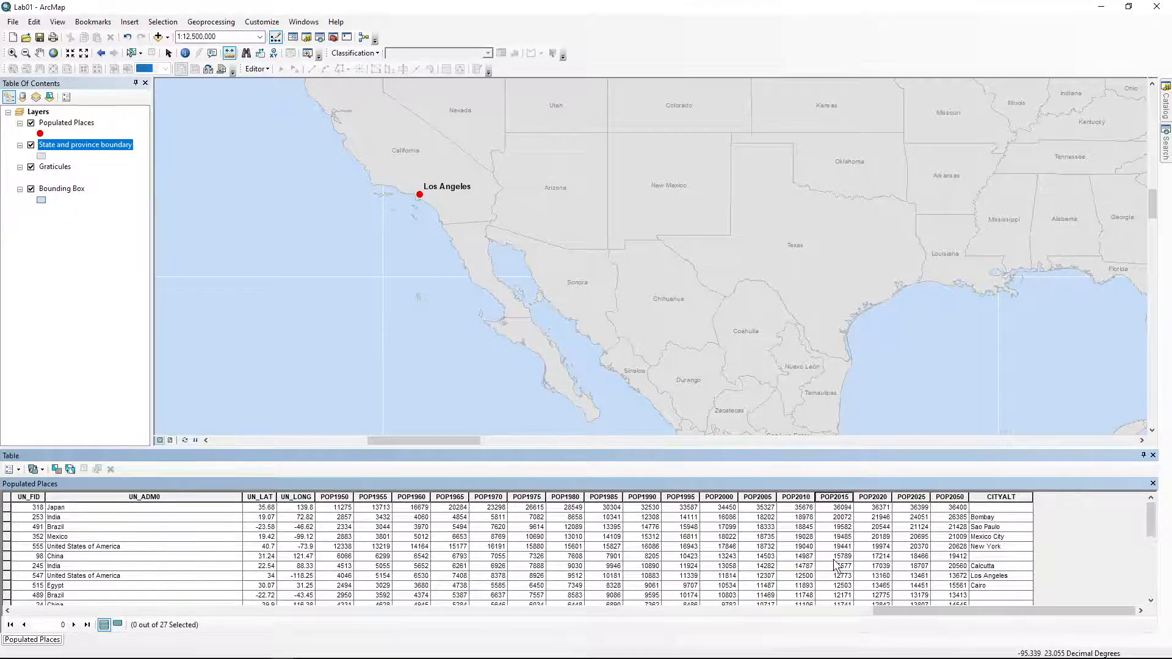
scroll(836, 565, down, 5)
scroll(836, 566, up, 5)
scroll(836, 566, down, 6)
scroll(836, 564, up, 6)
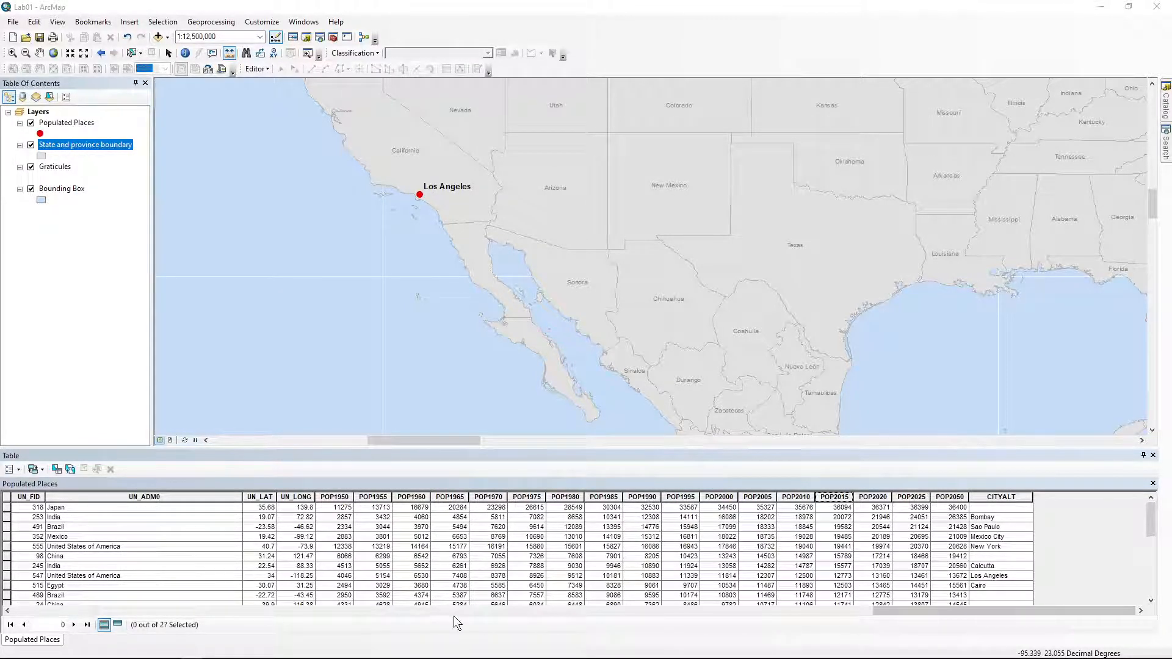
Scroll the table back left, undock it as a floating window, and widen it across the map
drag(989, 608, 67, 629)
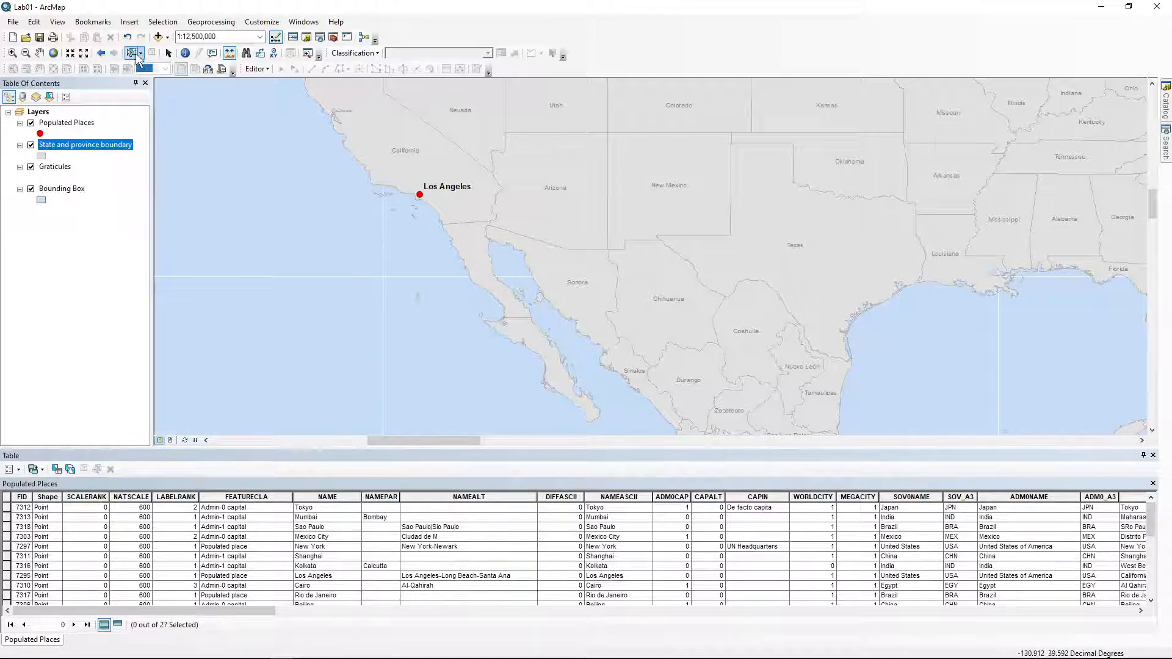
click(169, 53)
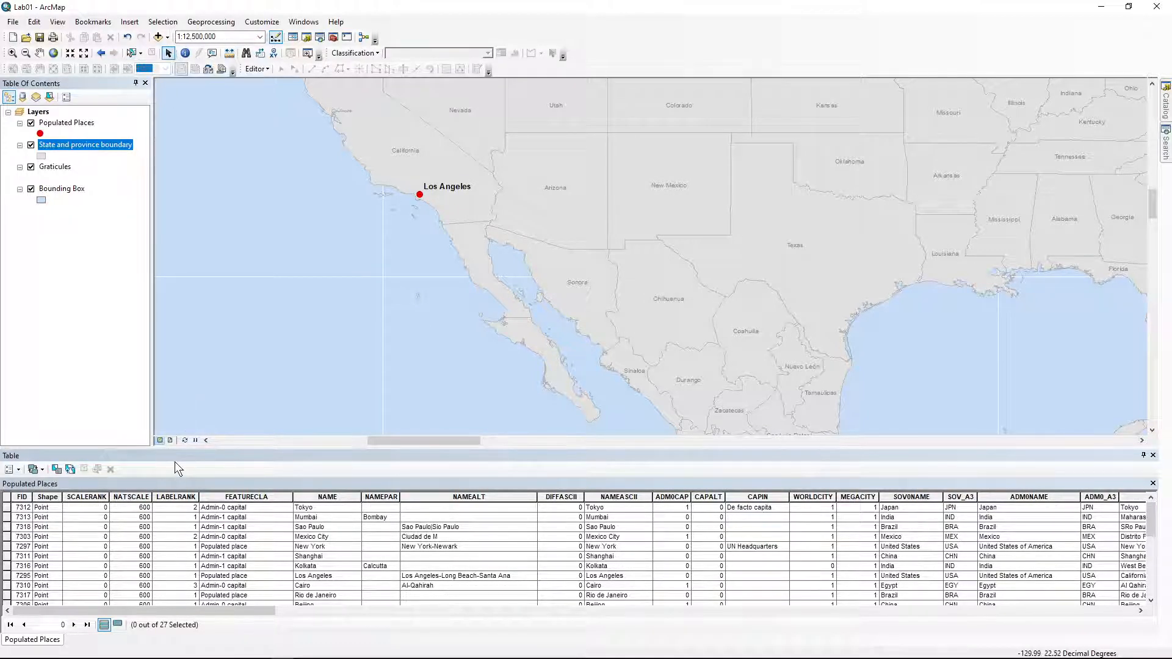
drag(174, 456, 194, 455)
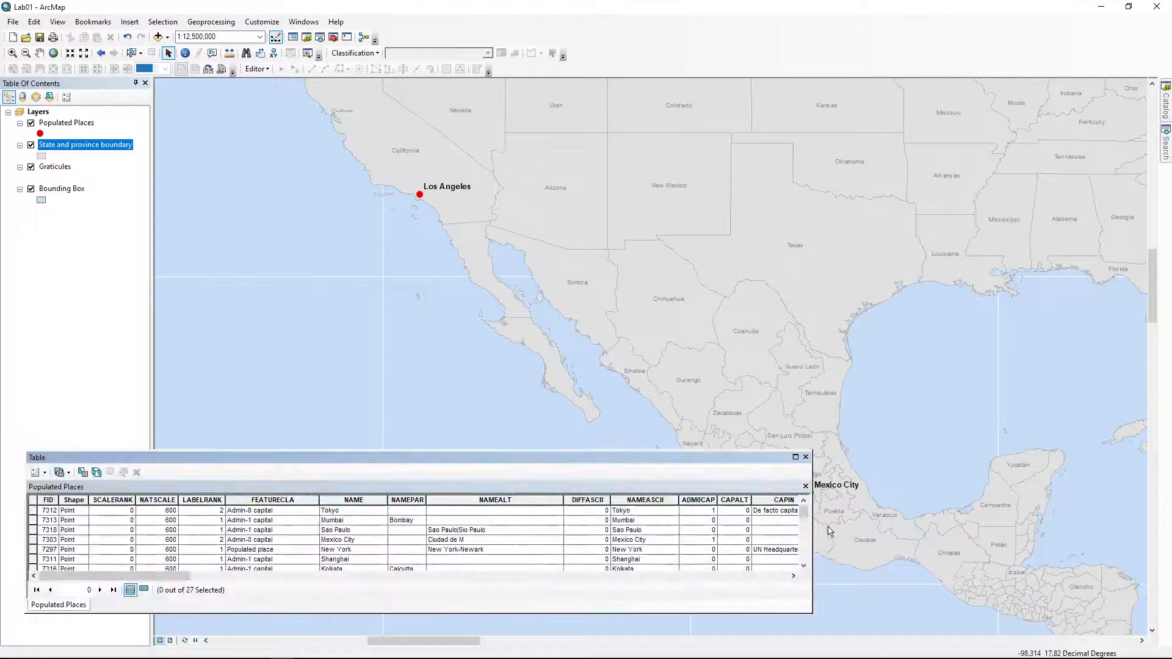
drag(812, 535, 1157, 533)
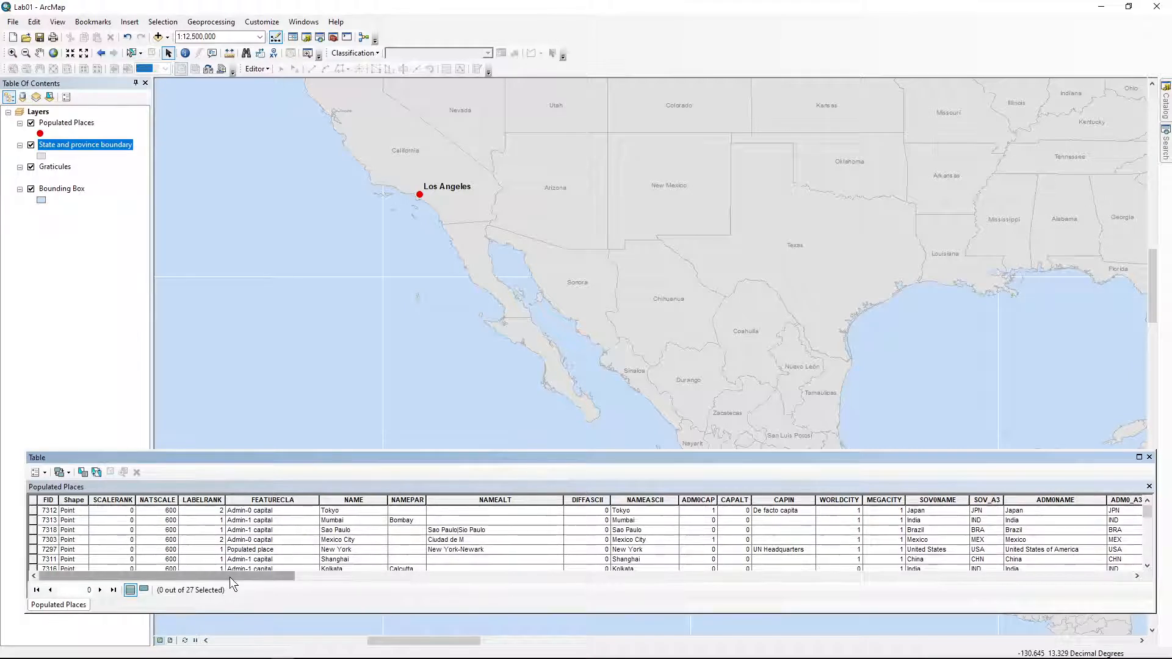
Select records 1 through 14, Tokyo to Moscow, via the record box and Shift-click
click(44, 514)
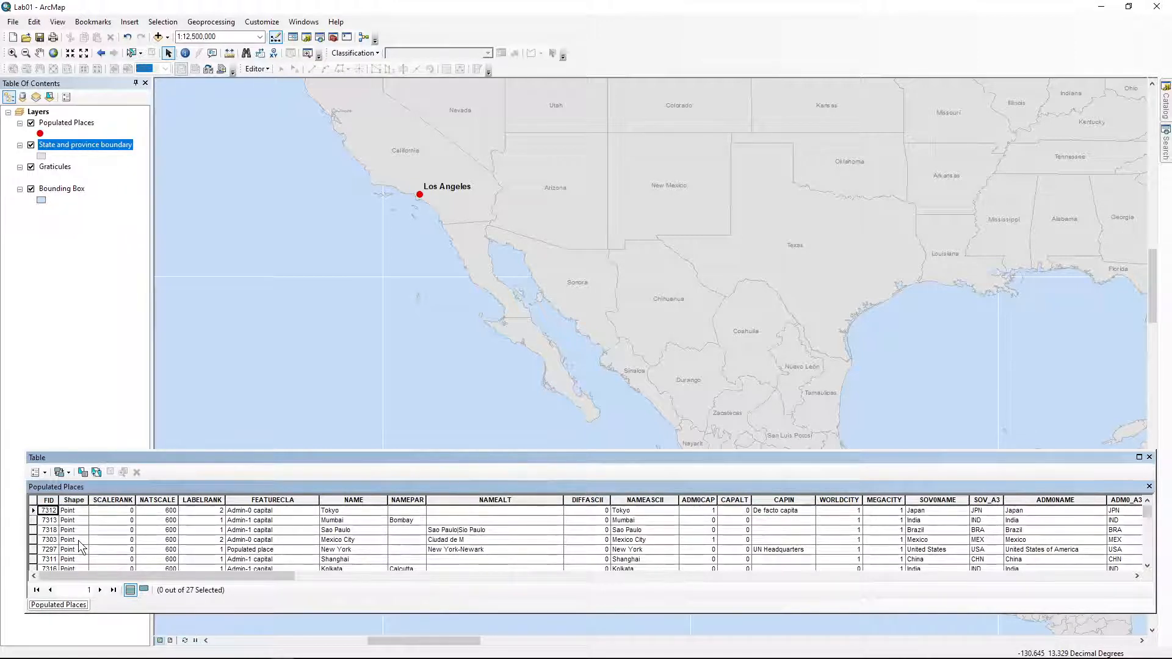
scroll(131, 542, down, 3)
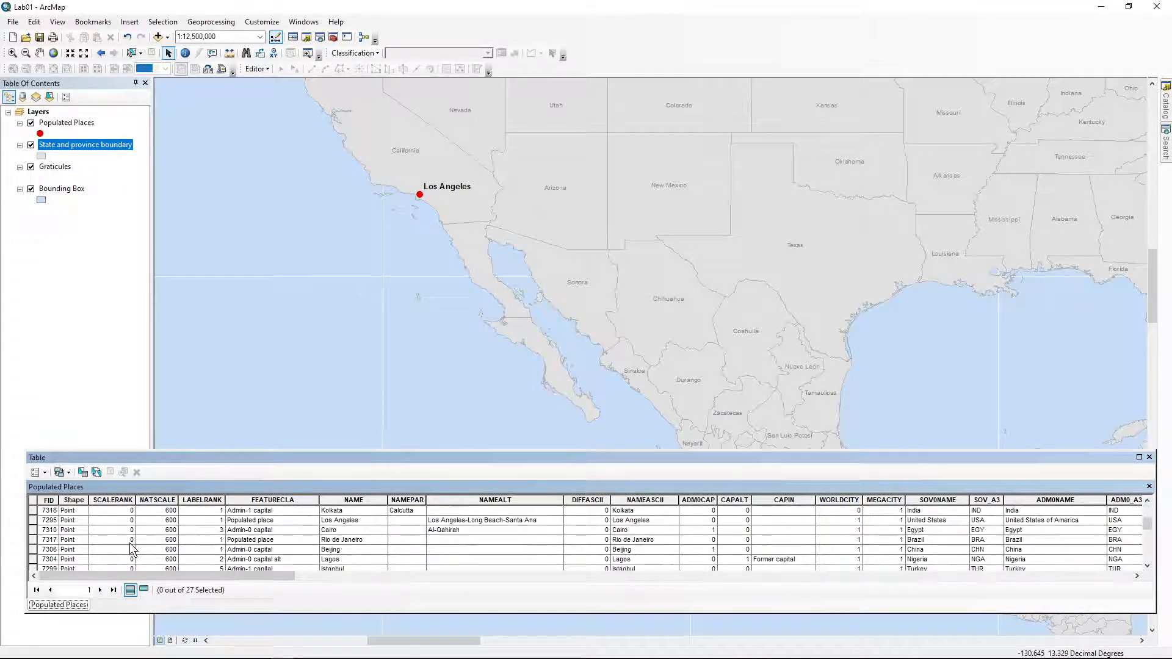
scroll(130, 541, up, 3)
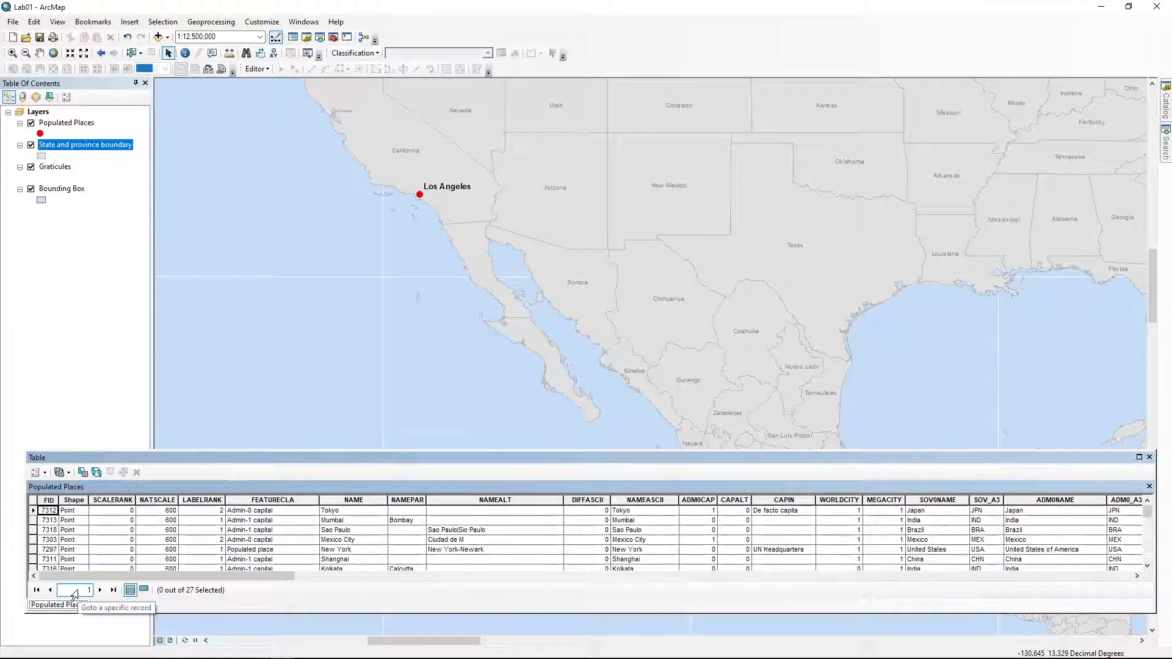
click(33, 511)
click(75, 591)
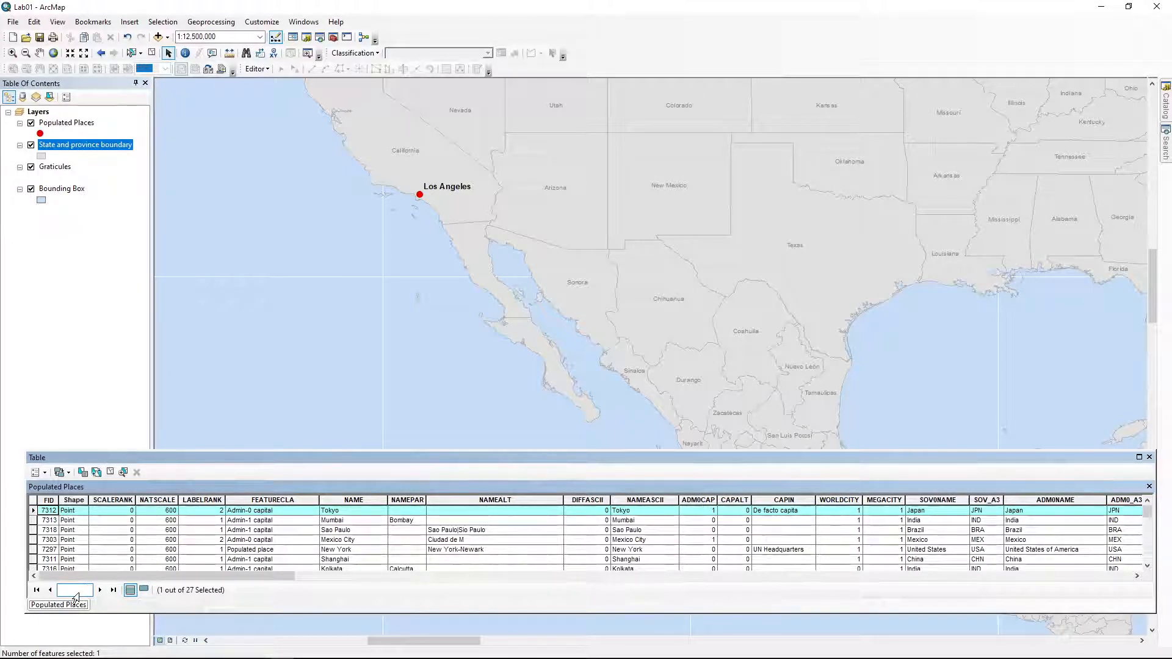
text(14)
key(Return)
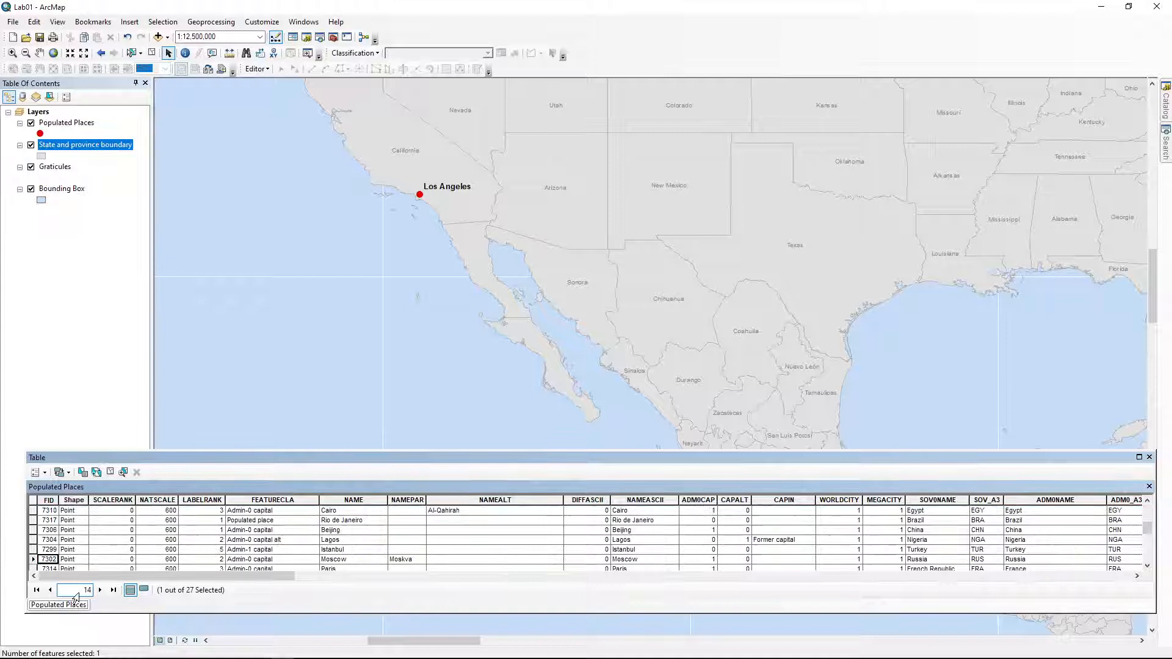
shift+click(32, 558)
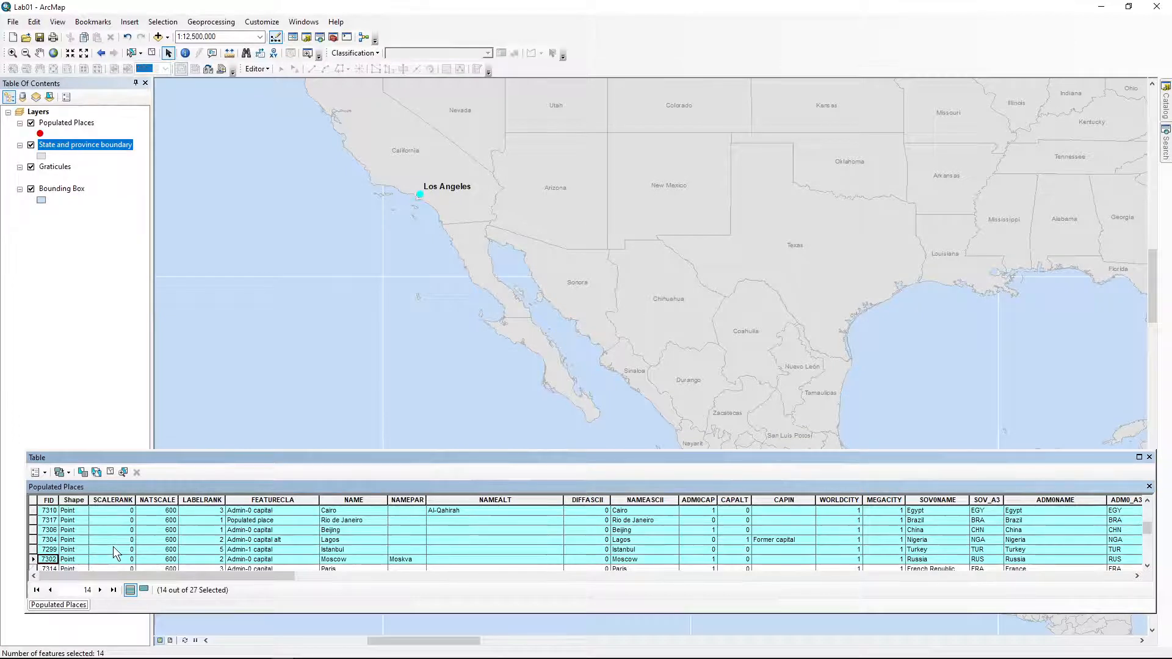
scroll(112, 547, up, 3)
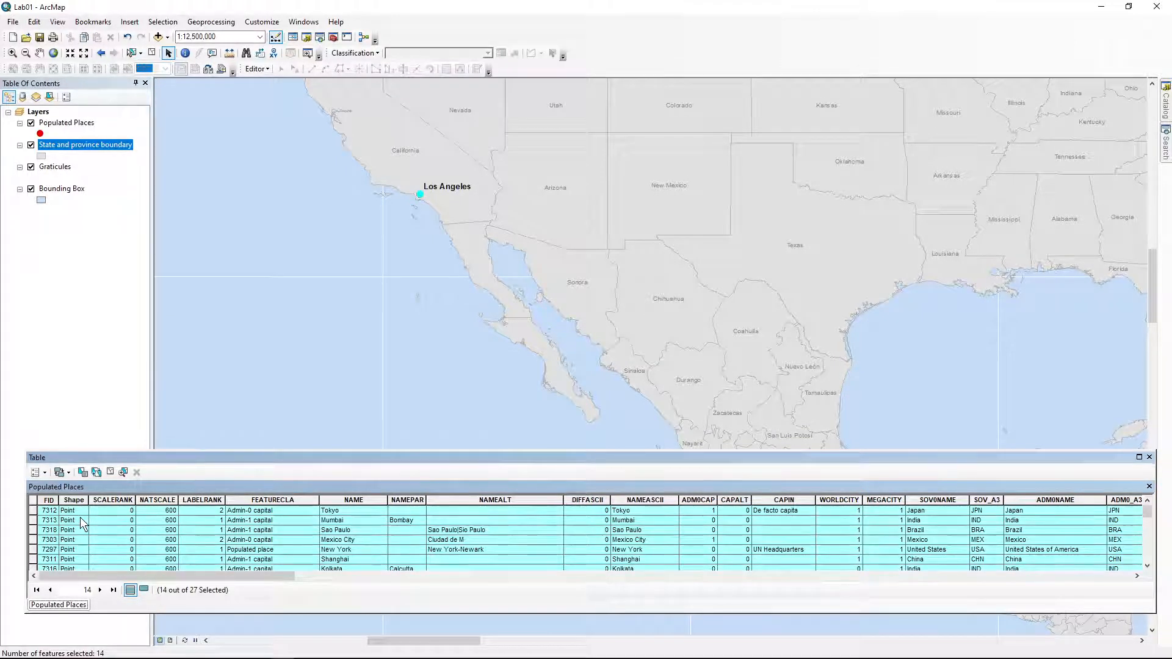
click(32, 511)
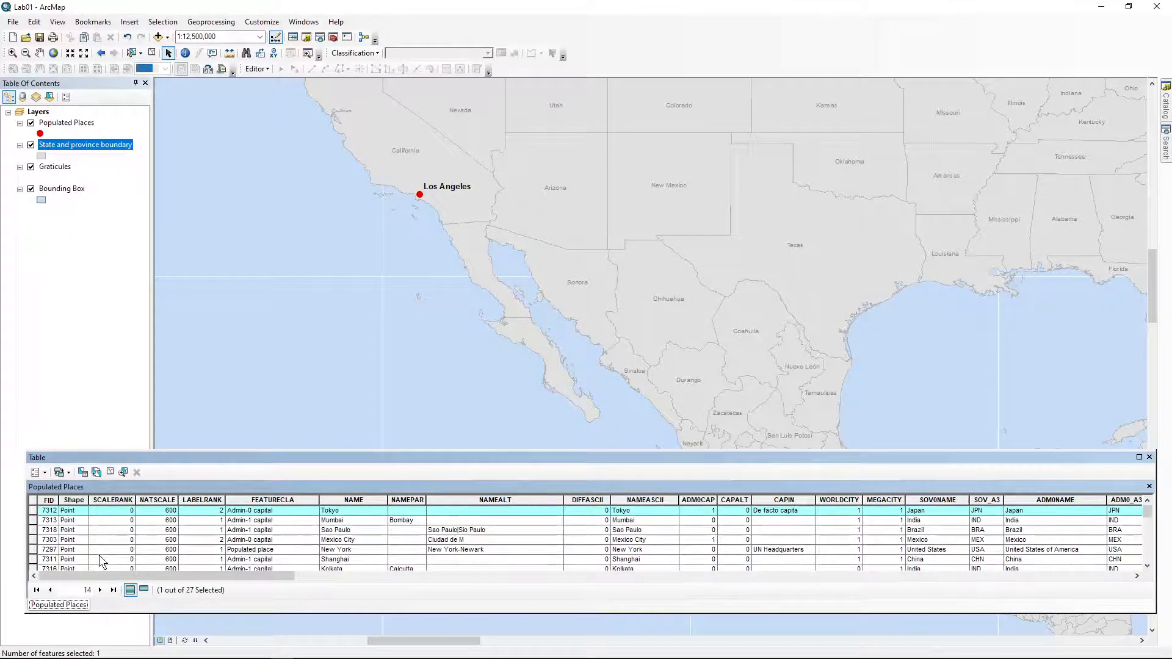
click(87, 591)
text(1)
key(Return)
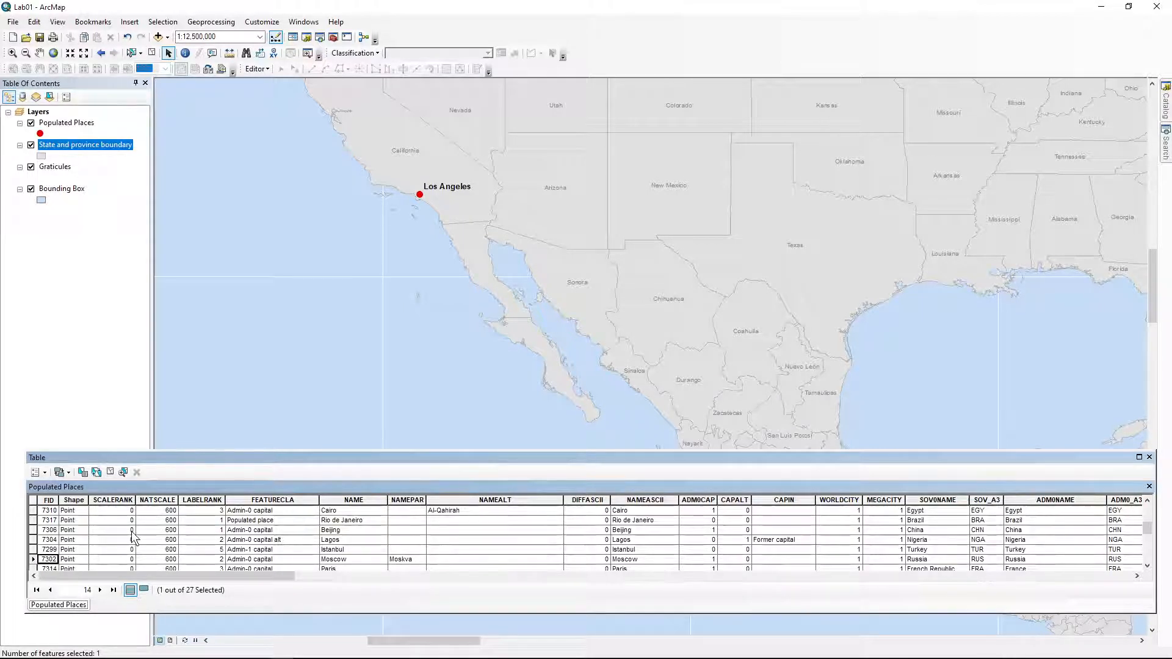
scroll(83, 559, up, 3)
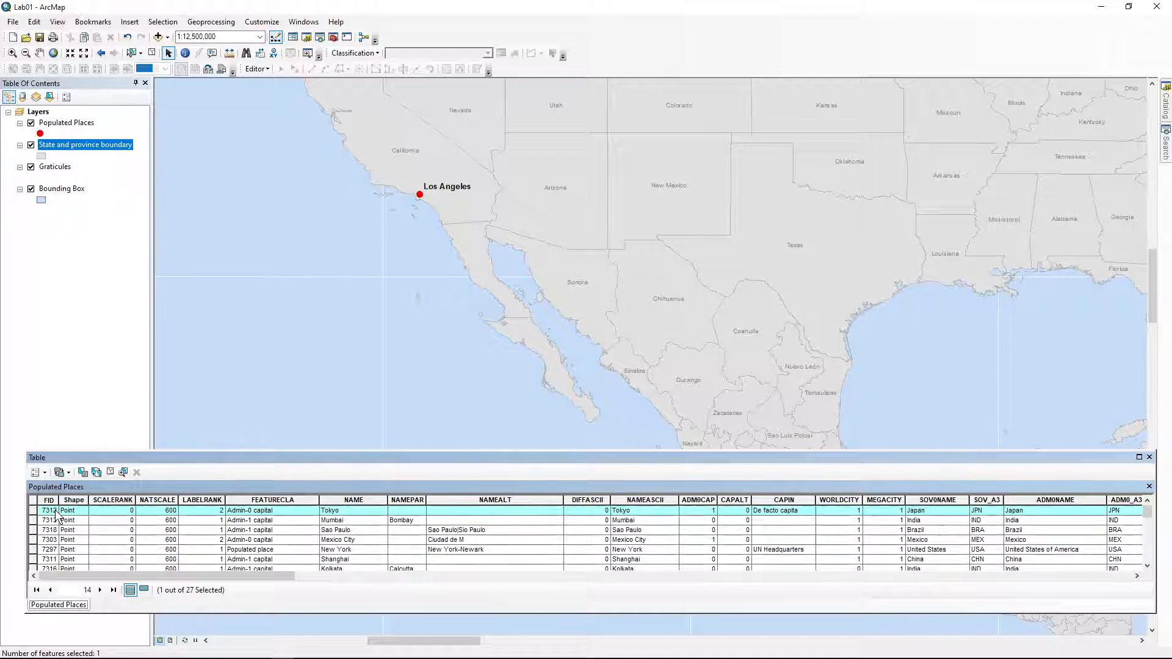
scroll(58, 516, down, 3)
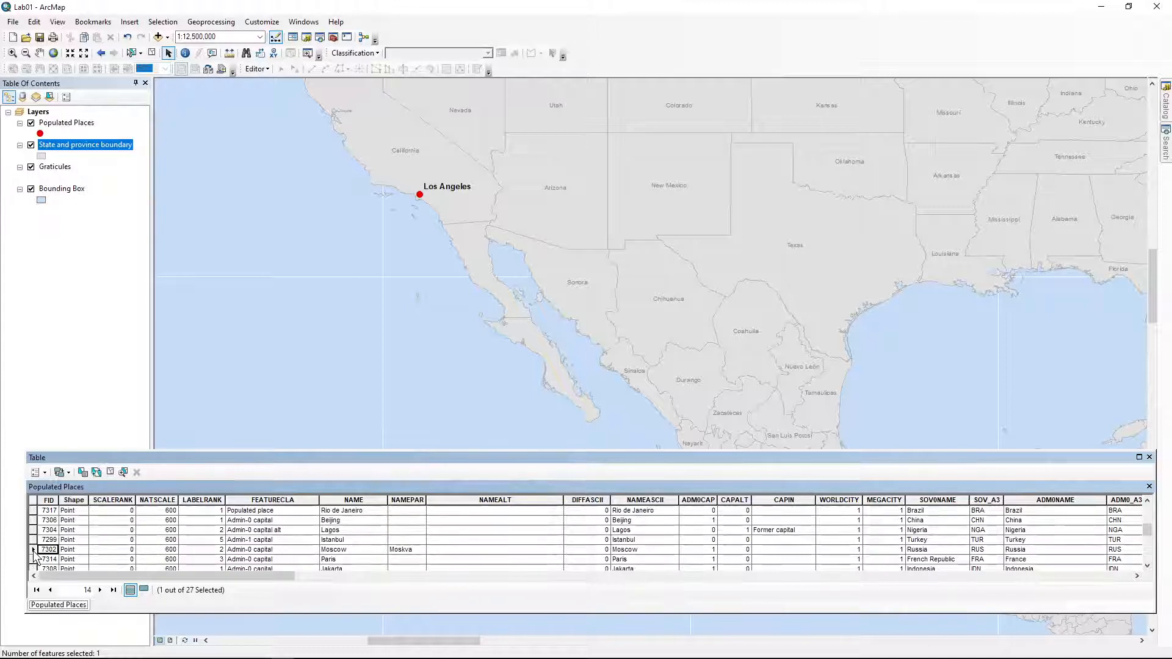
shift+click(34, 551)
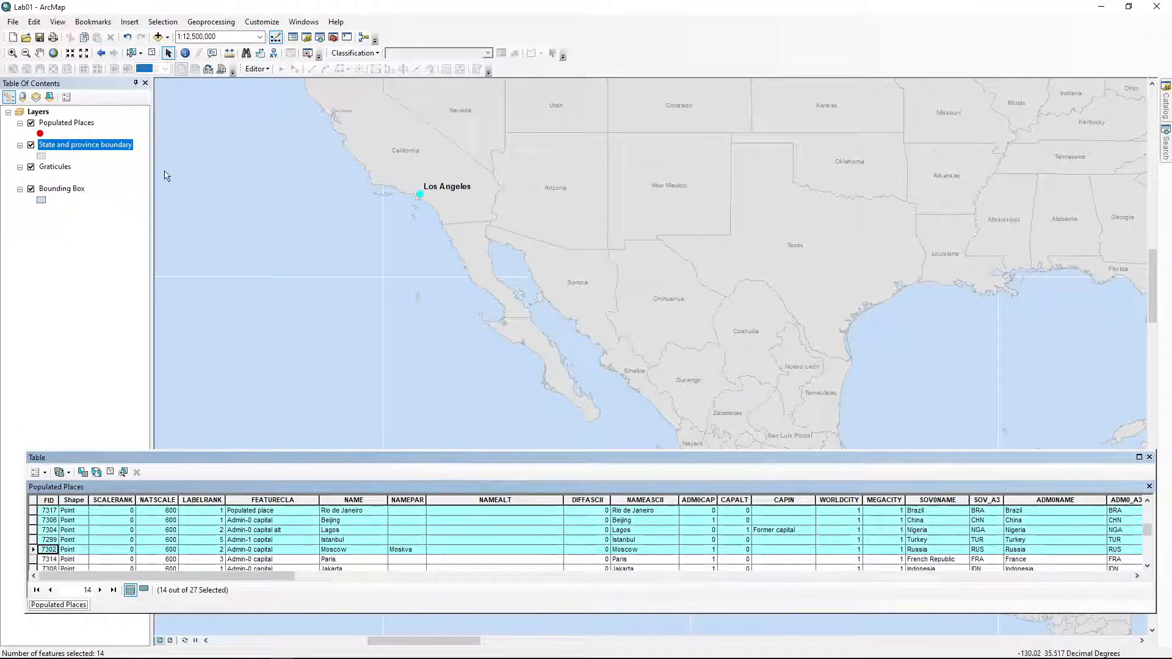
Zoom to the full world extent and dock the attribute table along the bottom
click(53, 54)
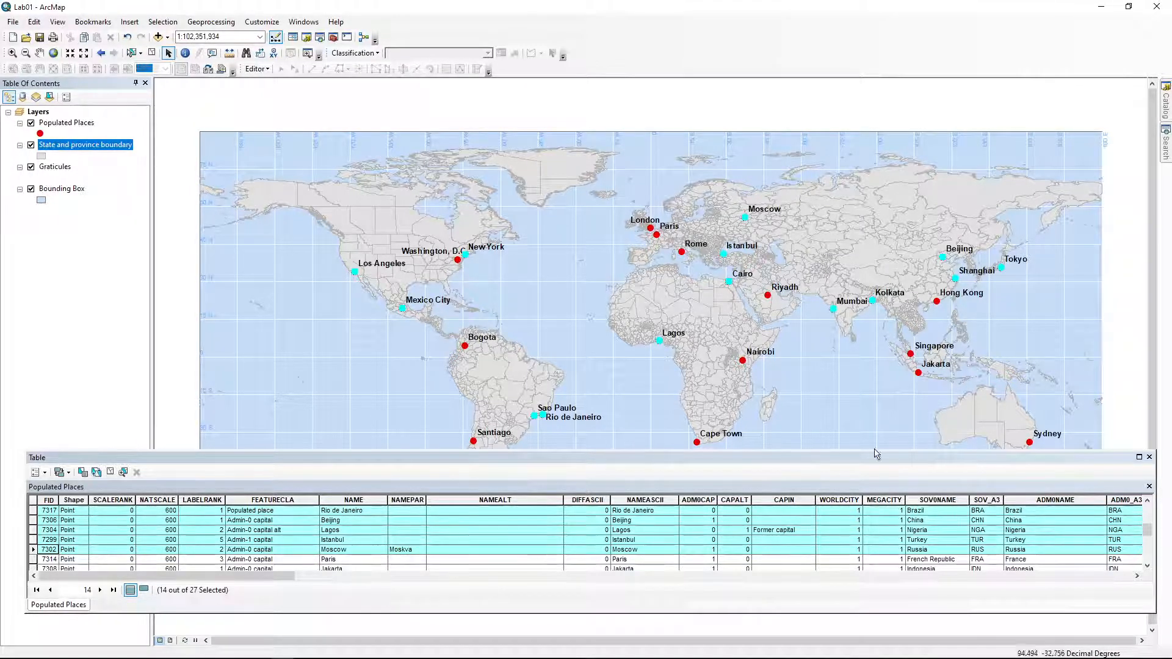
drag(1043, 456, 582, 631)
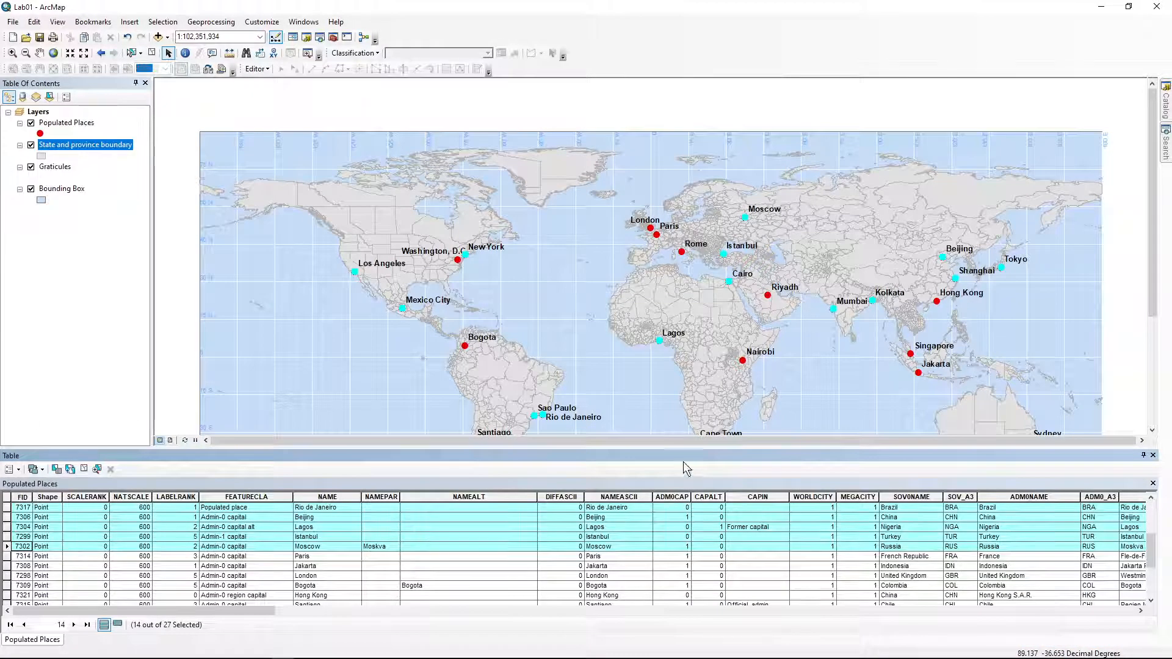
scroll(630, 366, down, 2)
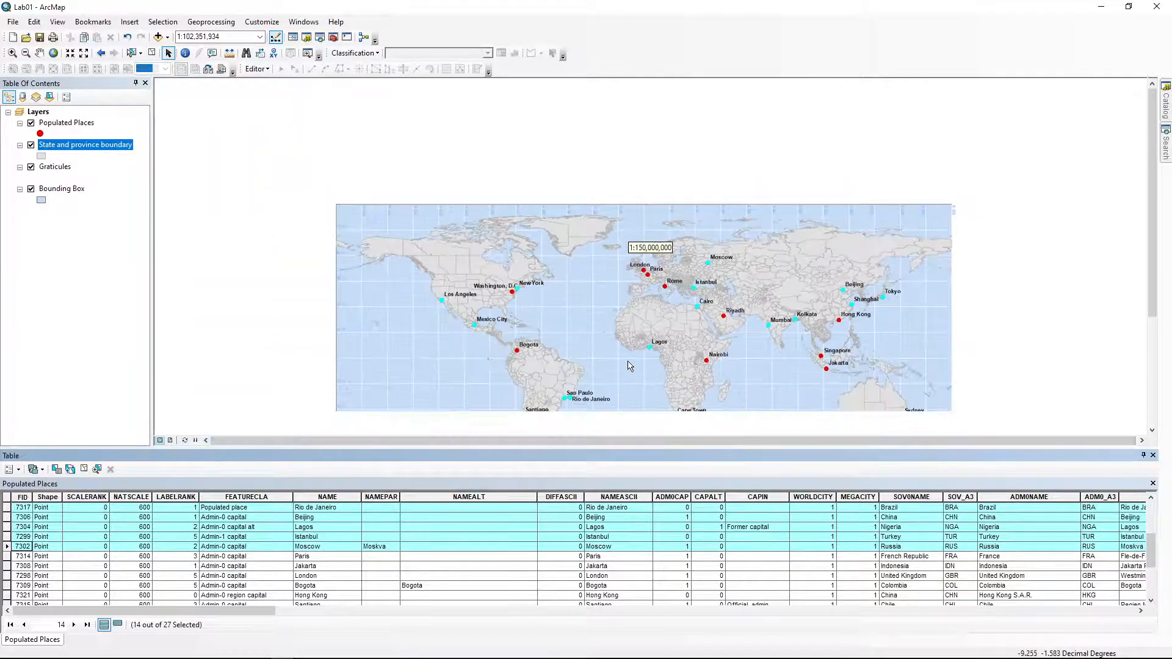
Zoom to 1:150,000,000 and center the world map in the view
drag(634, 370, 626, 307)
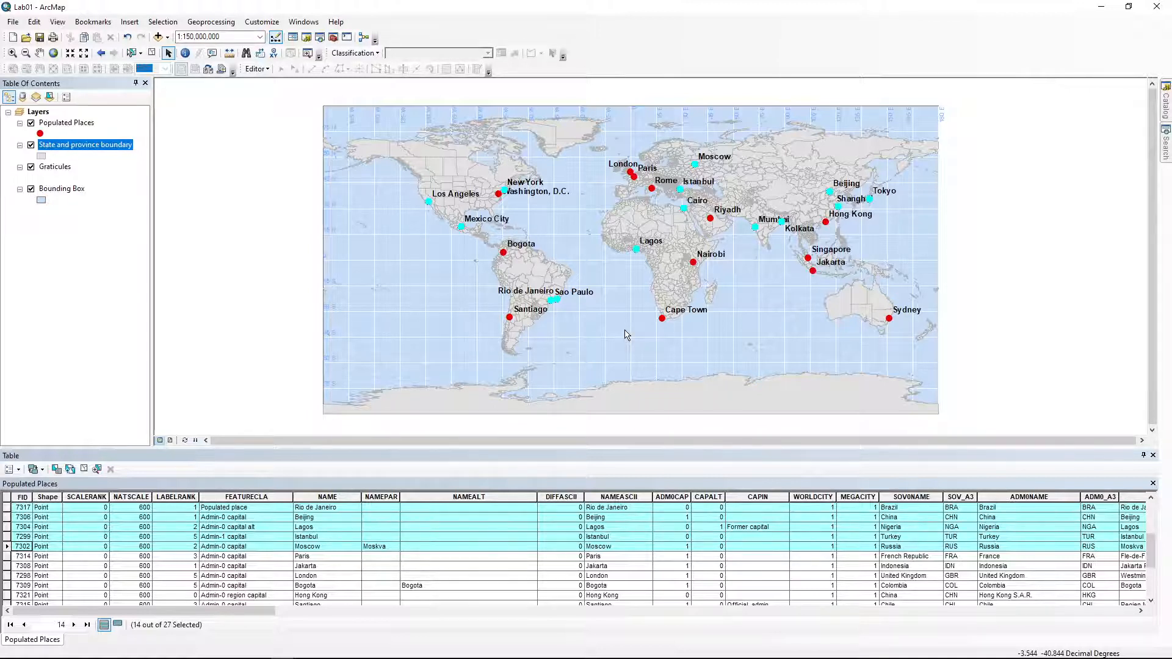
middle_click(624, 330)
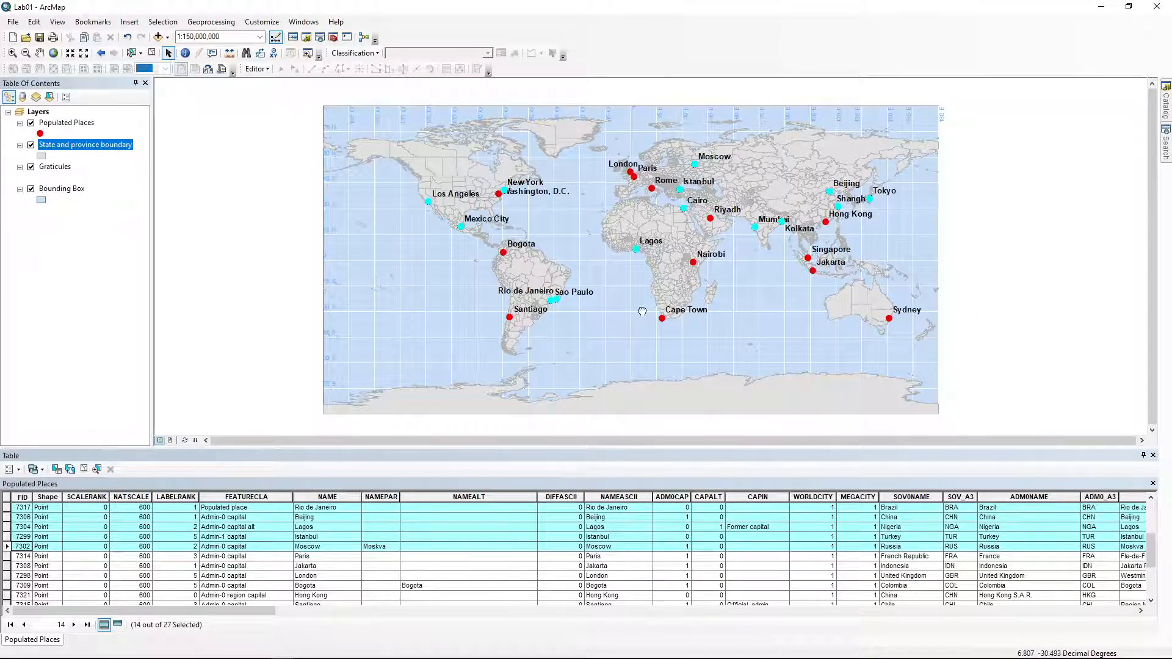
drag(642, 311, 638, 317)
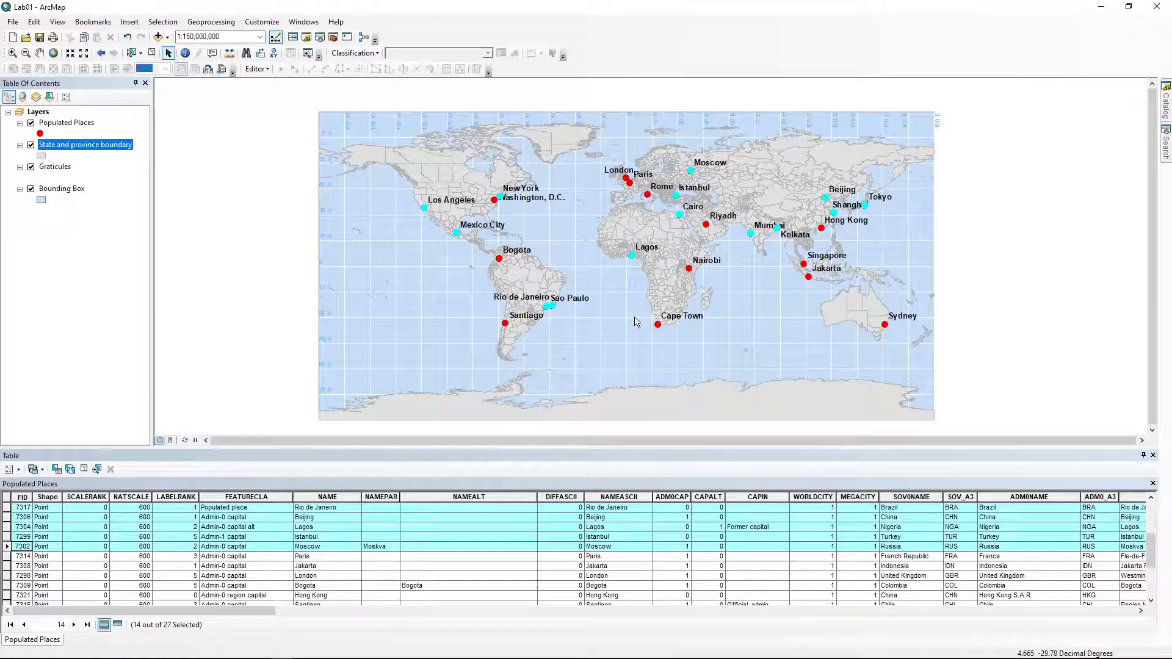
scroll(637, 322, down, 1)
scroll(634, 317, up, 1)
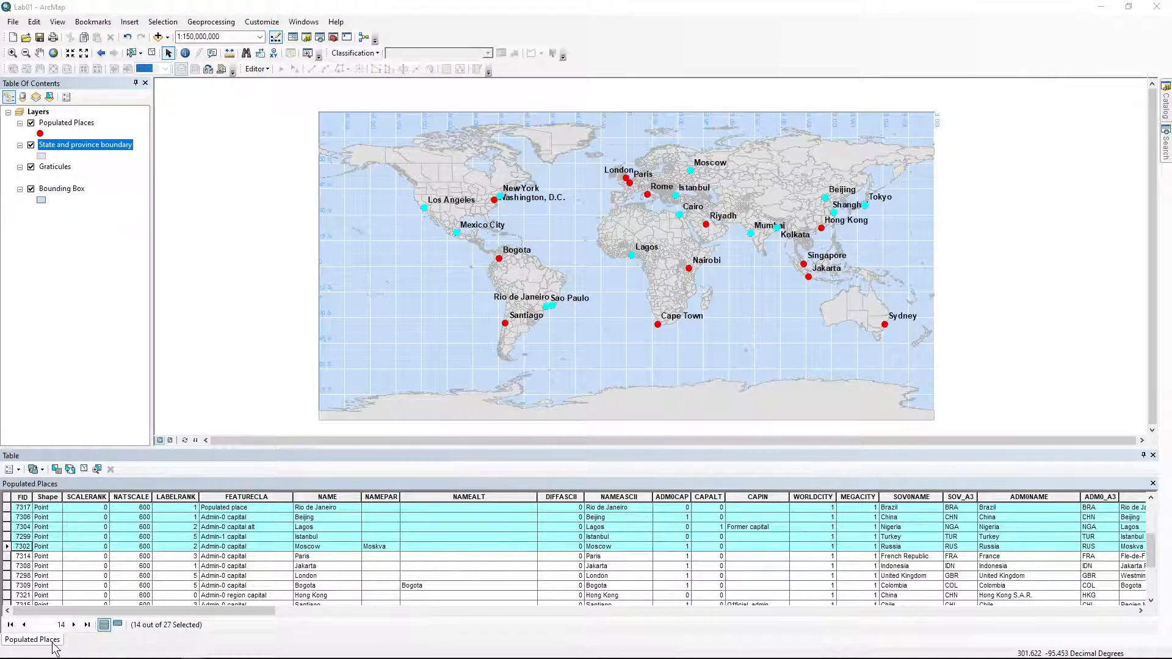
drag(128, 610, 1046, 653)
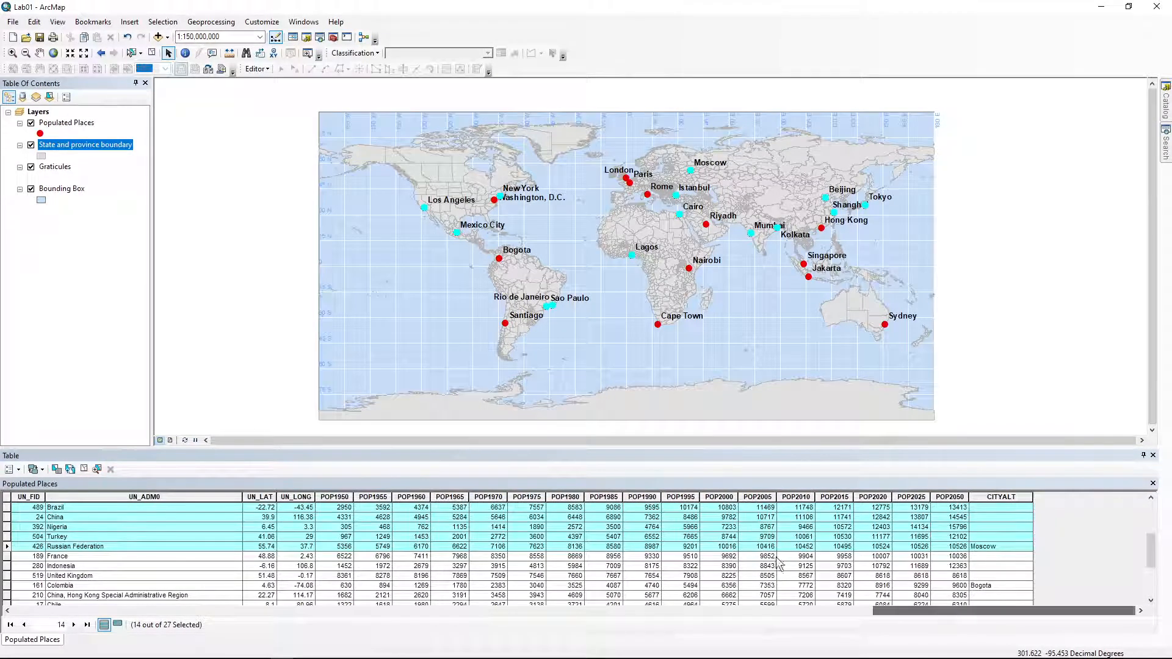
right_click(843, 496)
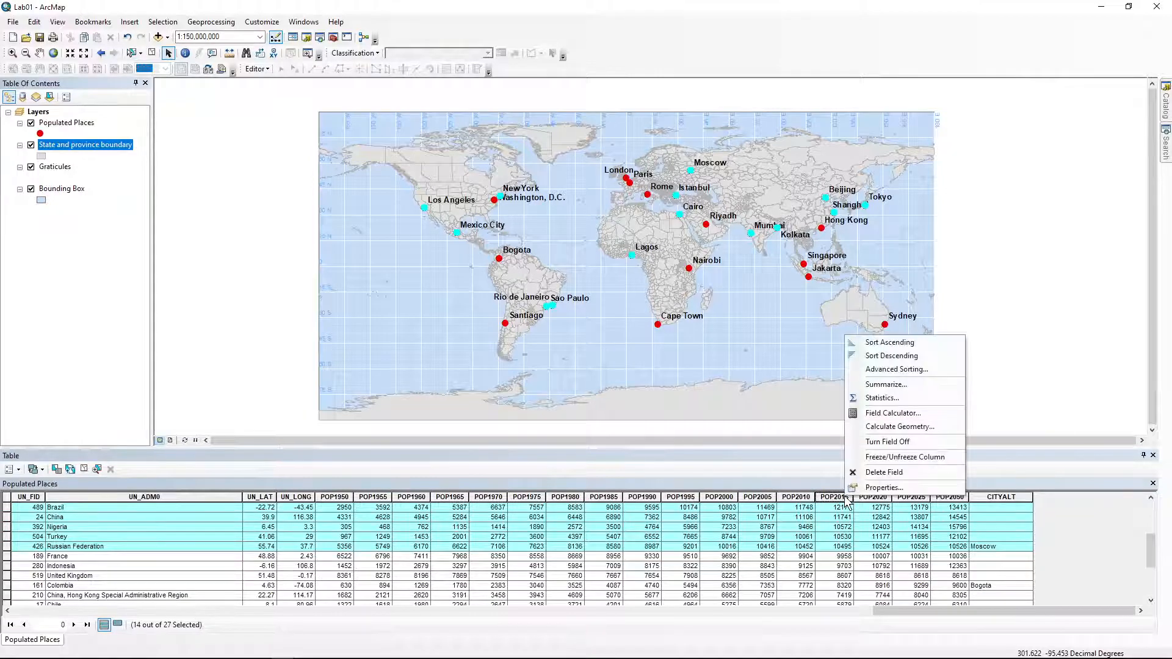
click(887, 398)
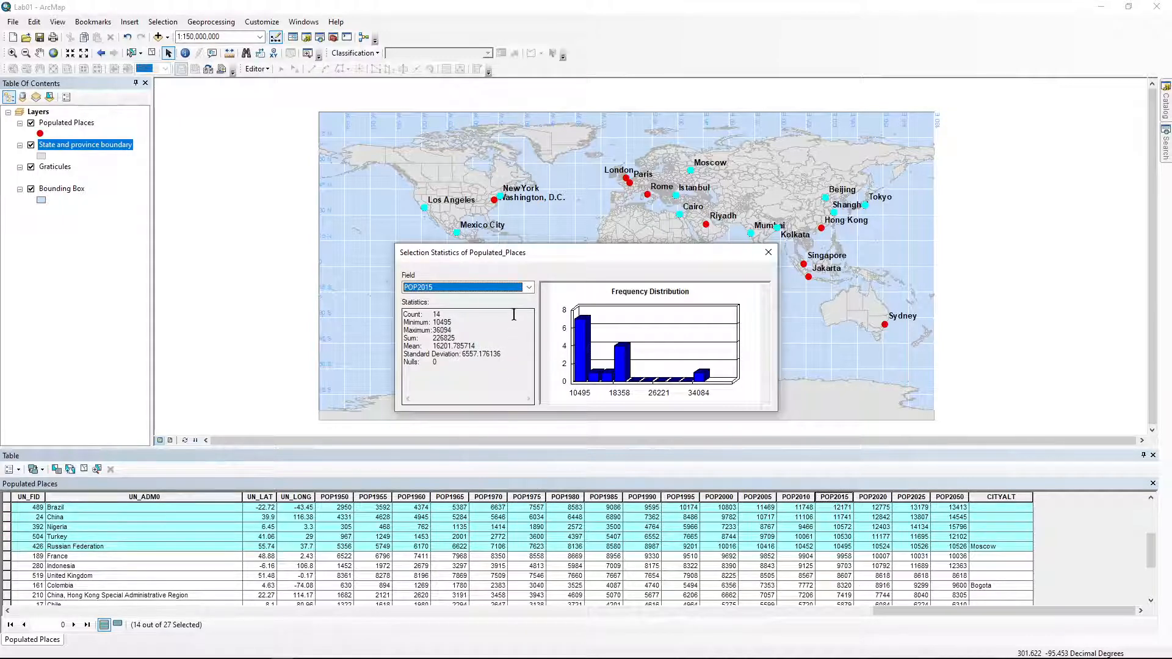
drag(540, 251, 542, 389)
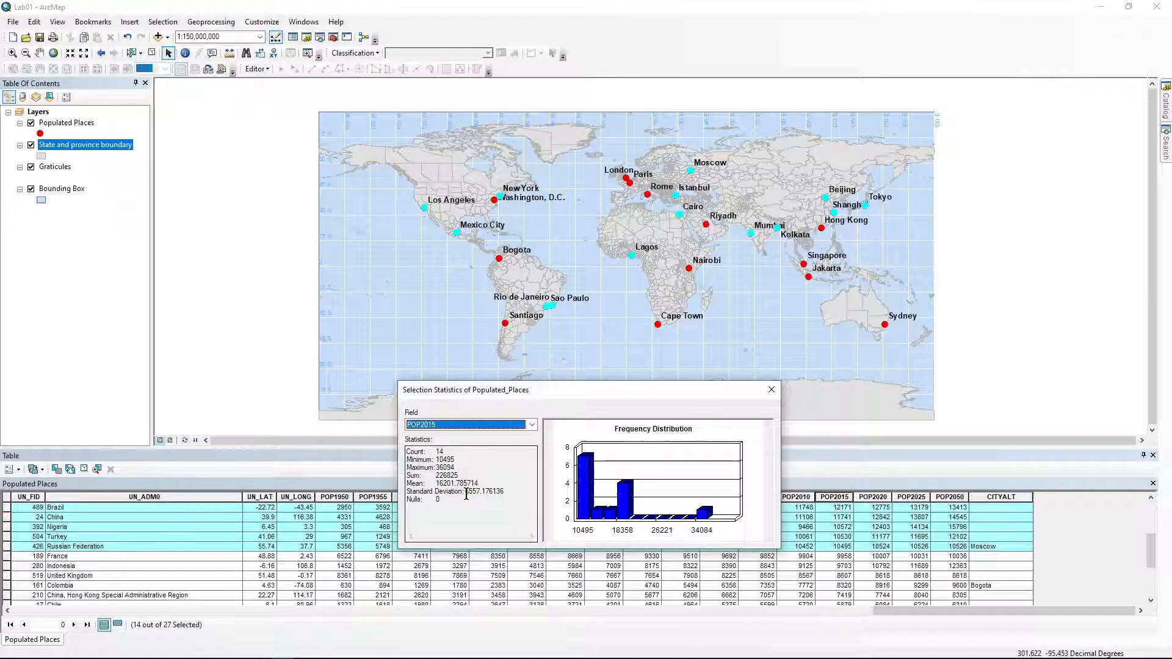
click(771, 389)
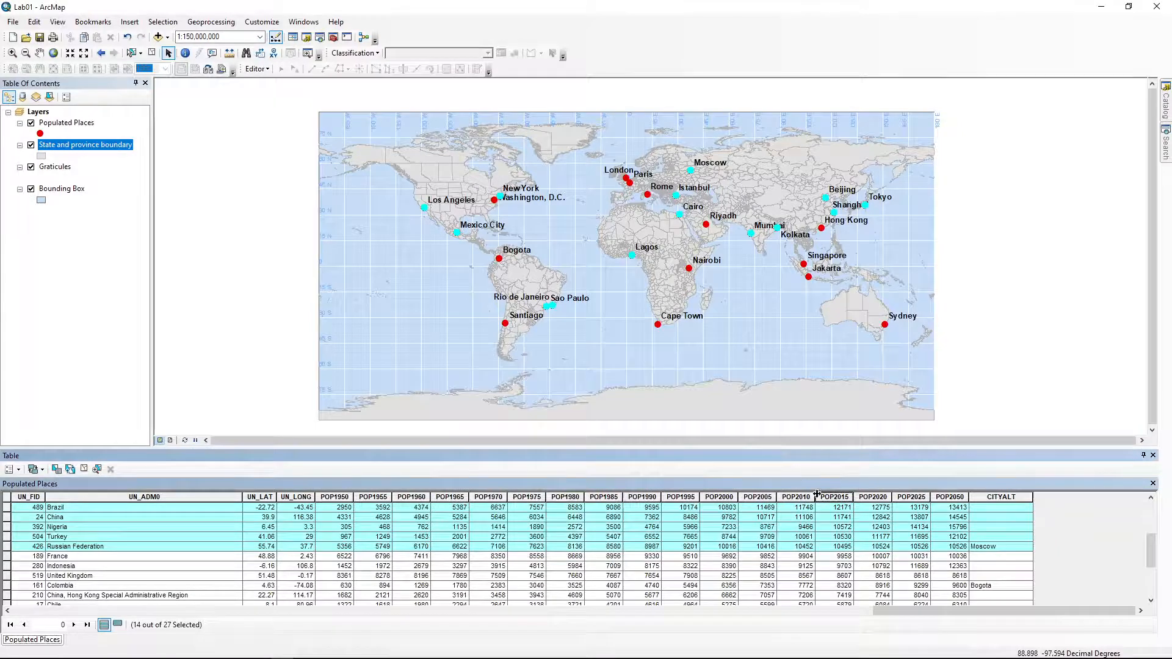
right_click(840, 502)
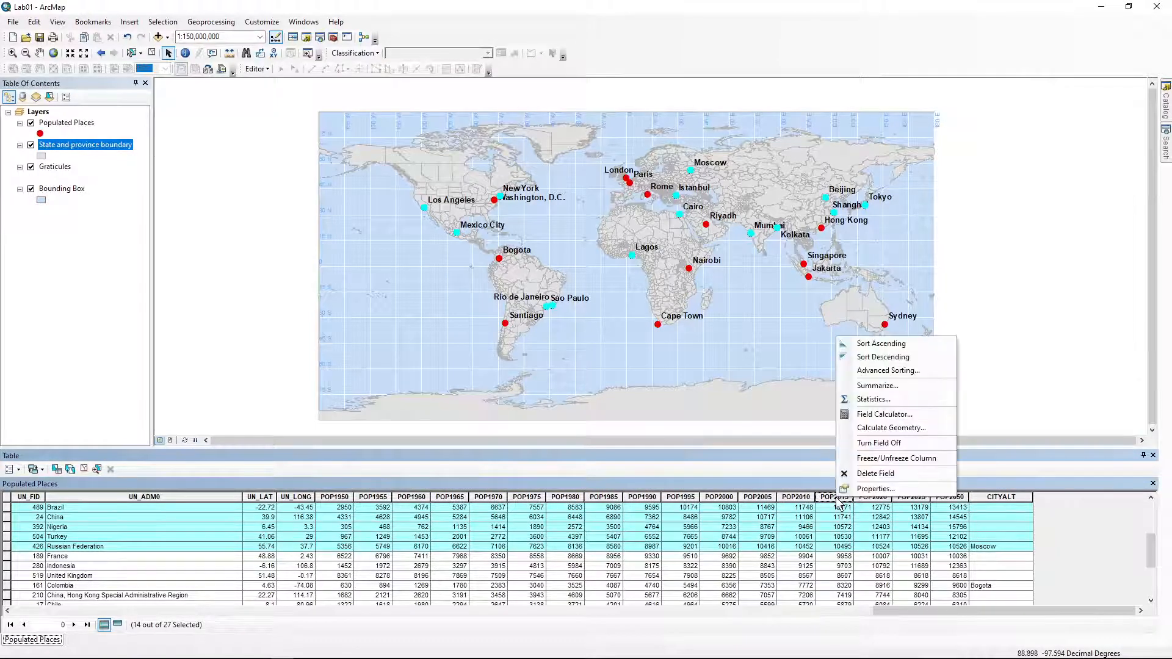
click(876, 399)
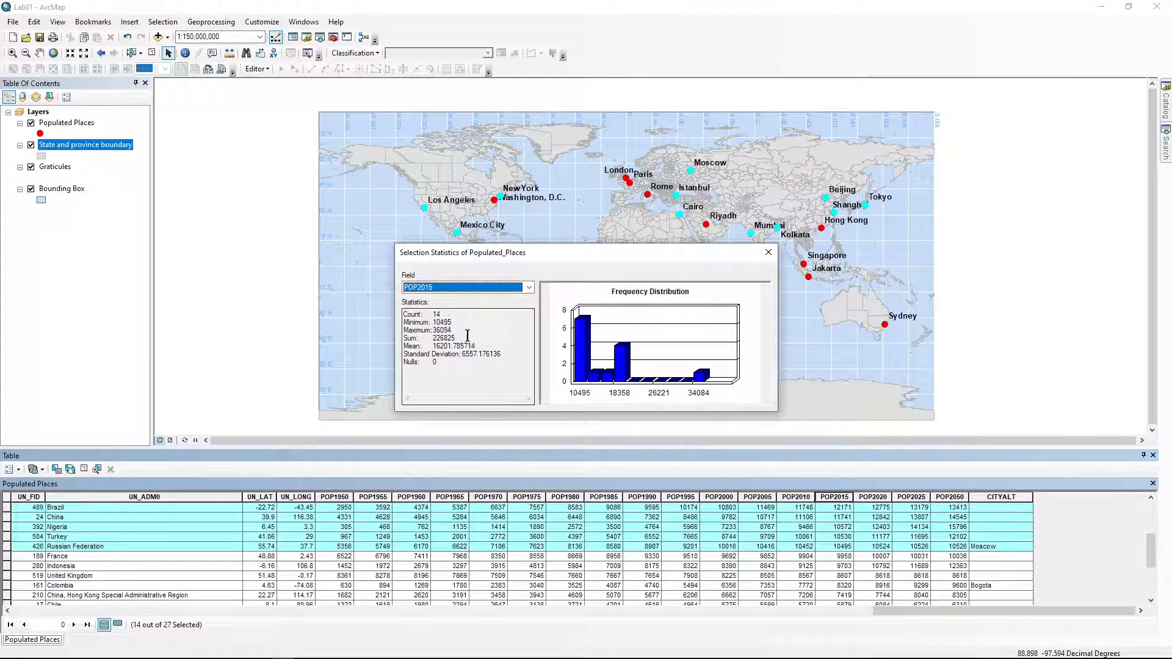
drag(458, 338, 432, 338)
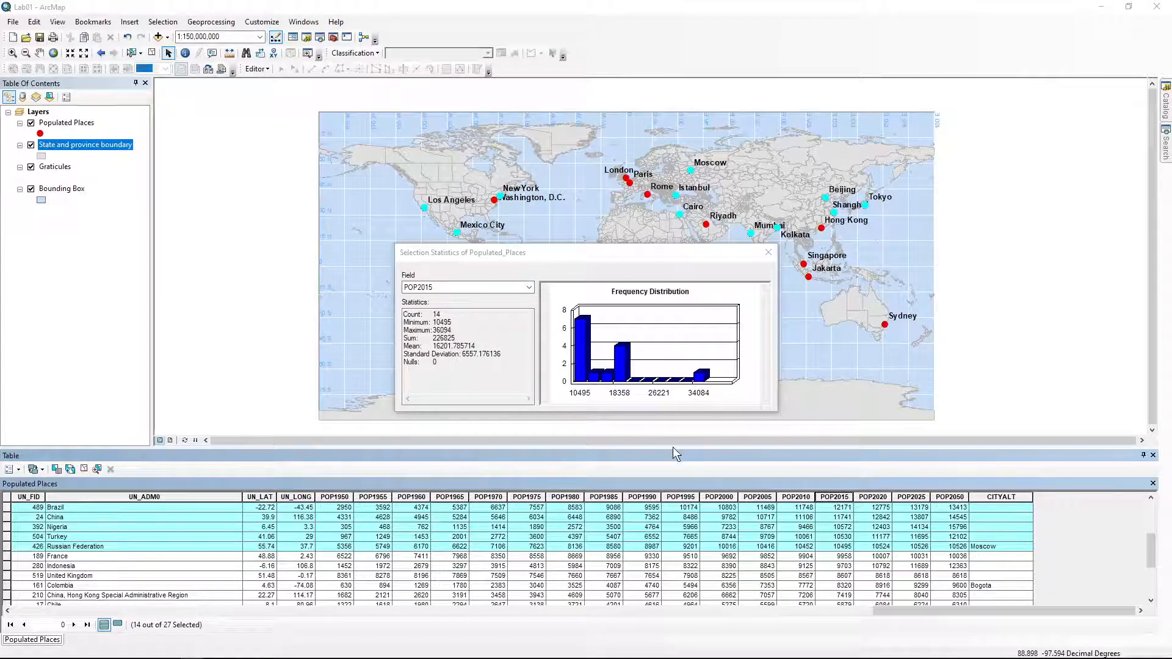
click(768, 253)
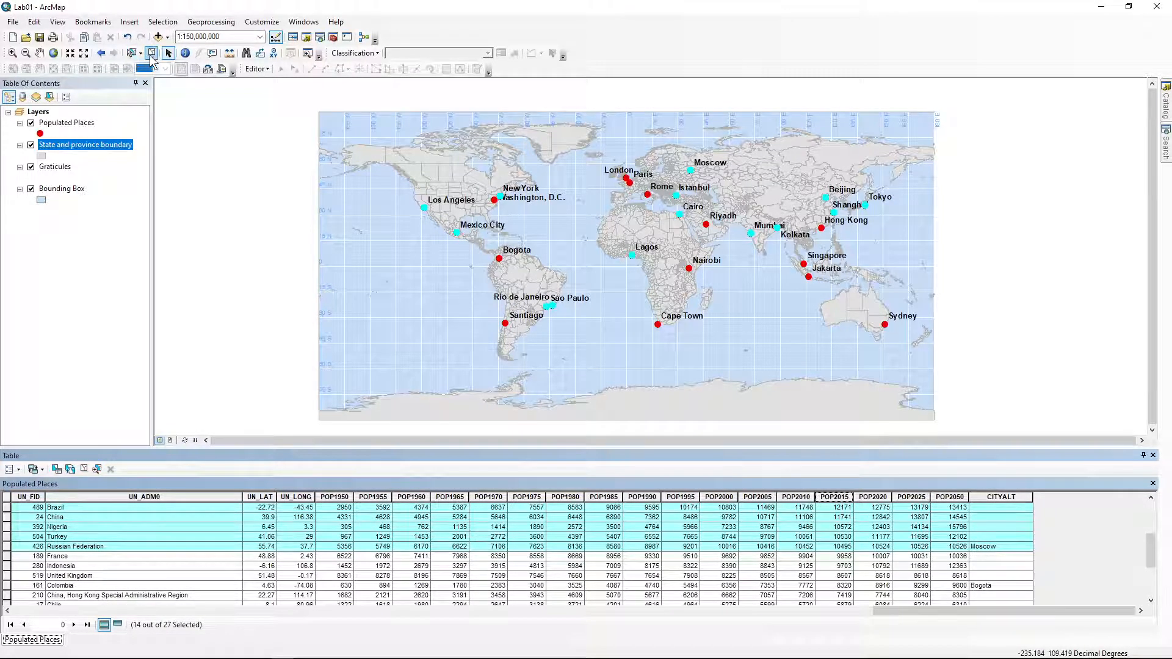
Clear the 14-city selection to 0 of 27 records, then look over the POP2050 column options
click(84, 469)
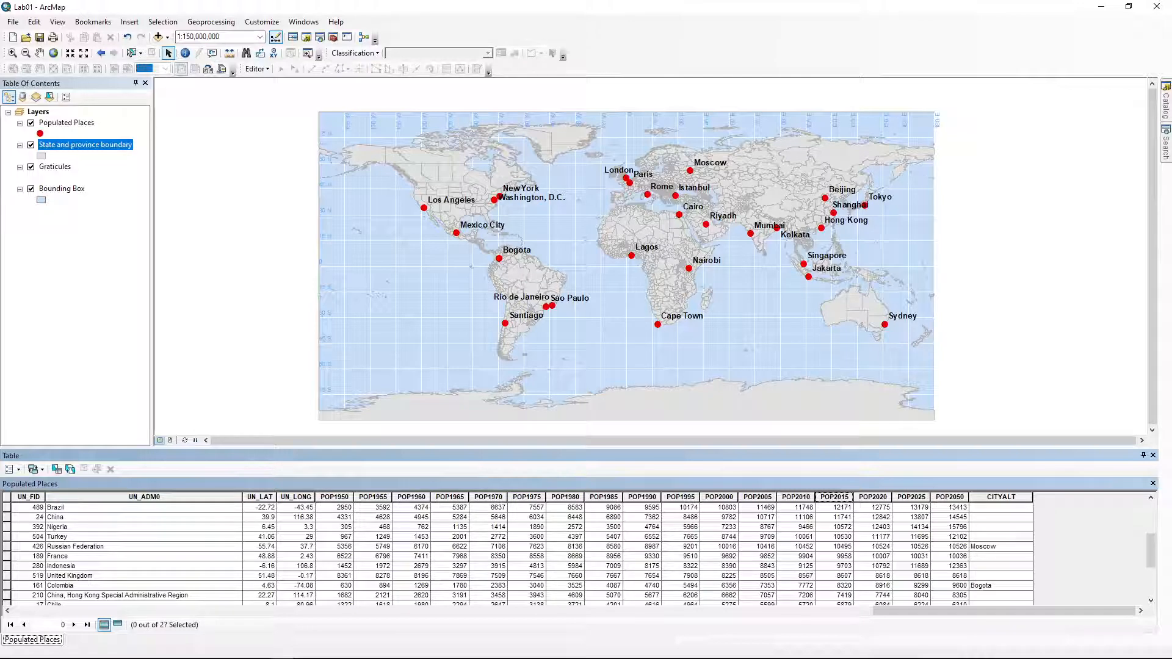
right_click(954, 498)
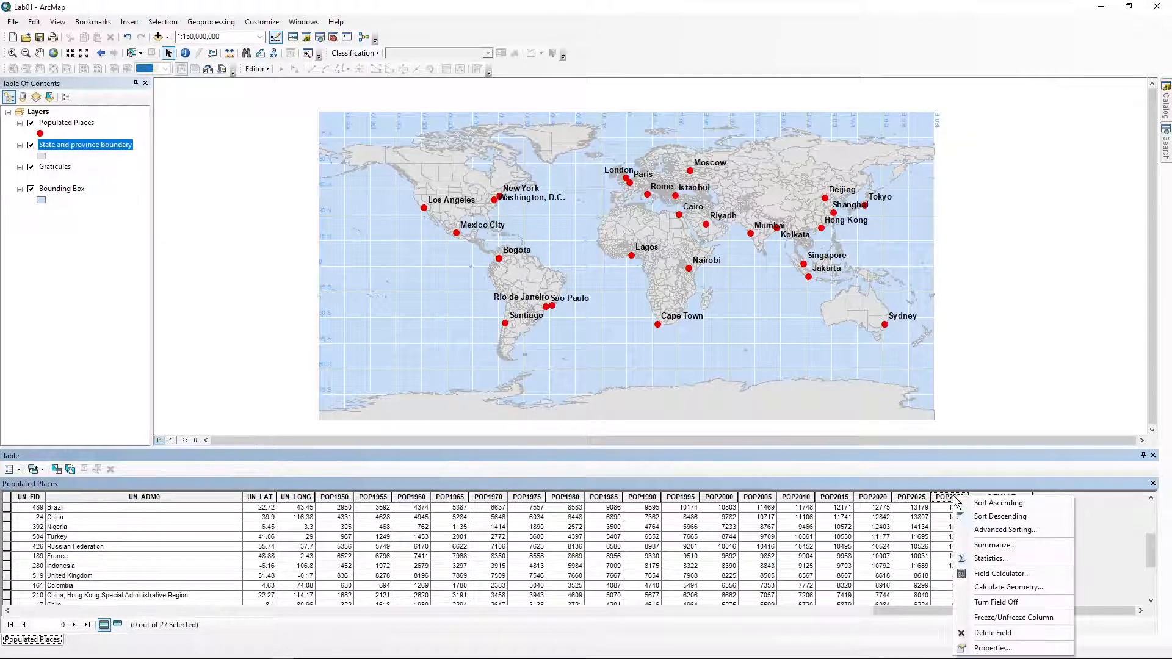
click(951, 498)
right_click(948, 499)
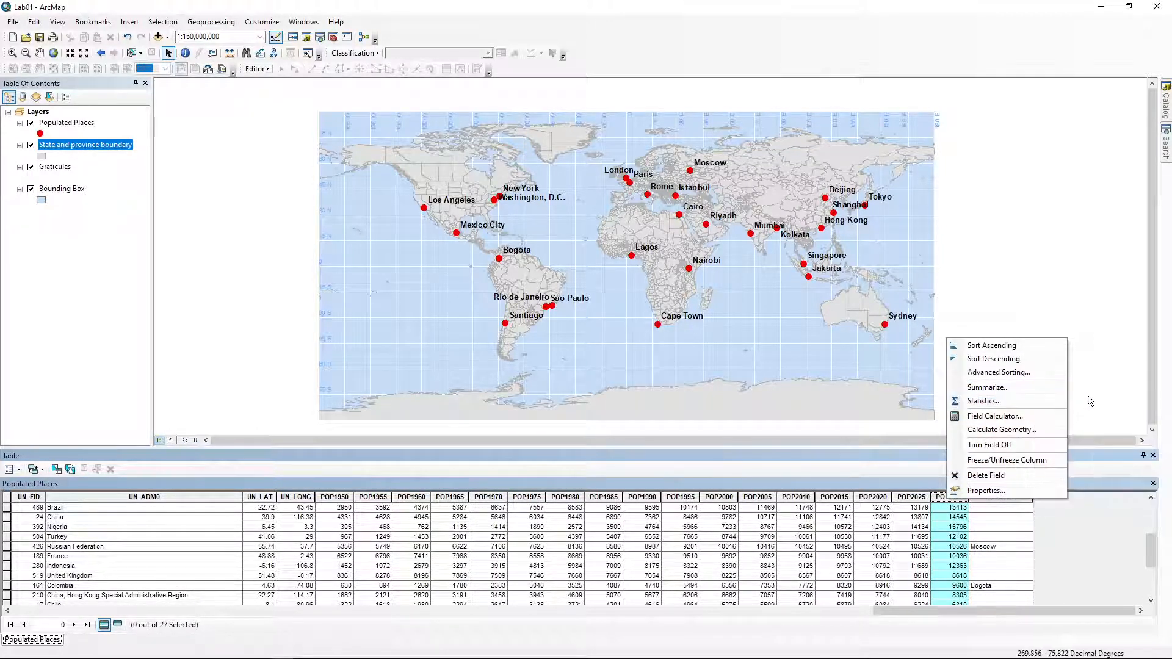
click(1031, 272)
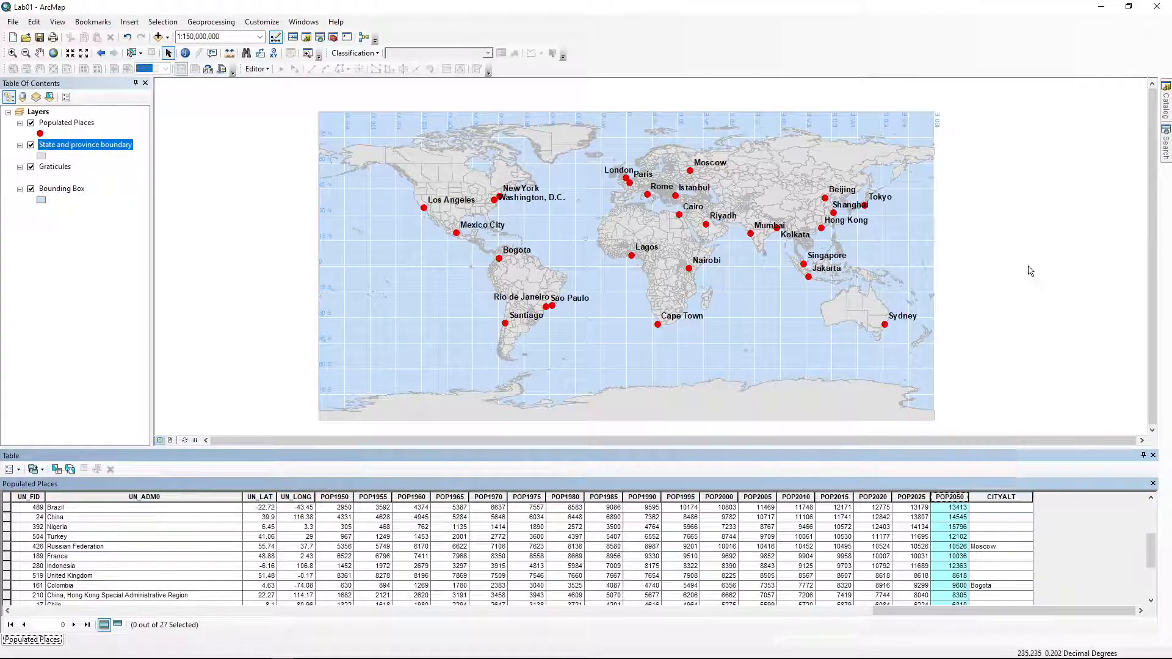